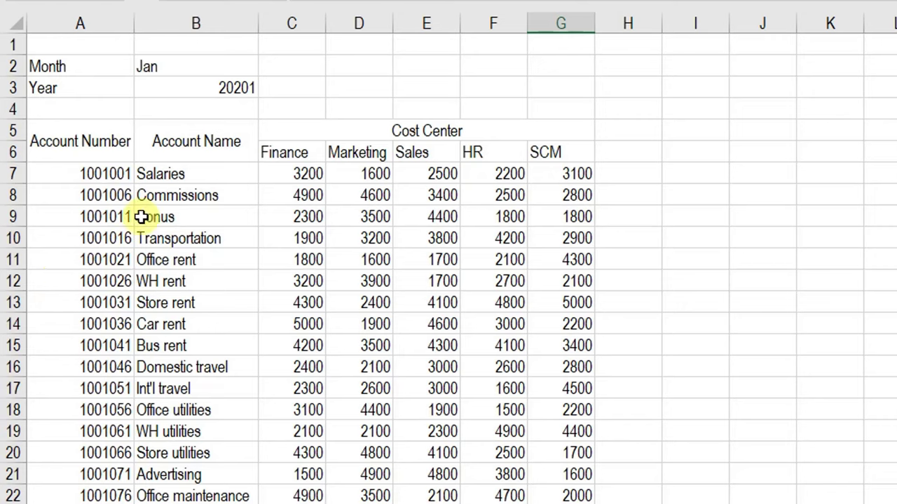
Highlight the January sheet's account numbers, account names, Finance-to-SCM cost center headers and amounts
click(85, 139)
key(ctrl+shift+Down)
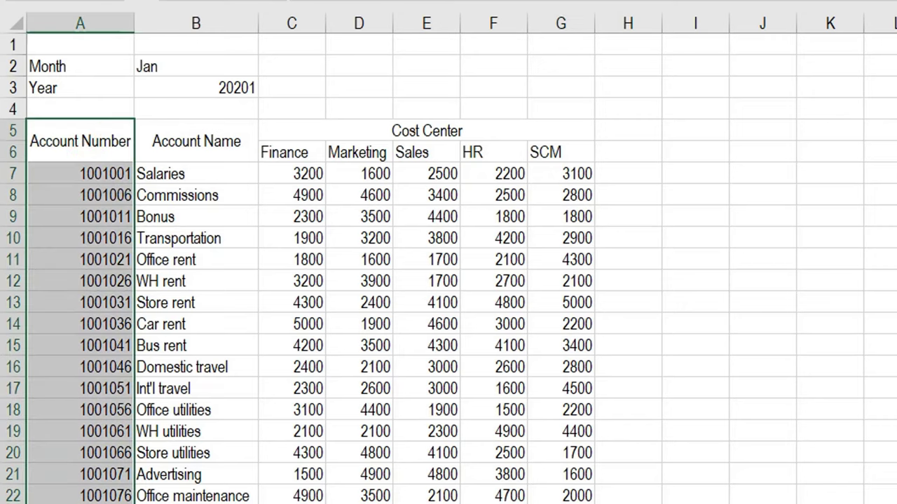
click(228, 139)
key(ctrl+shift+Down)
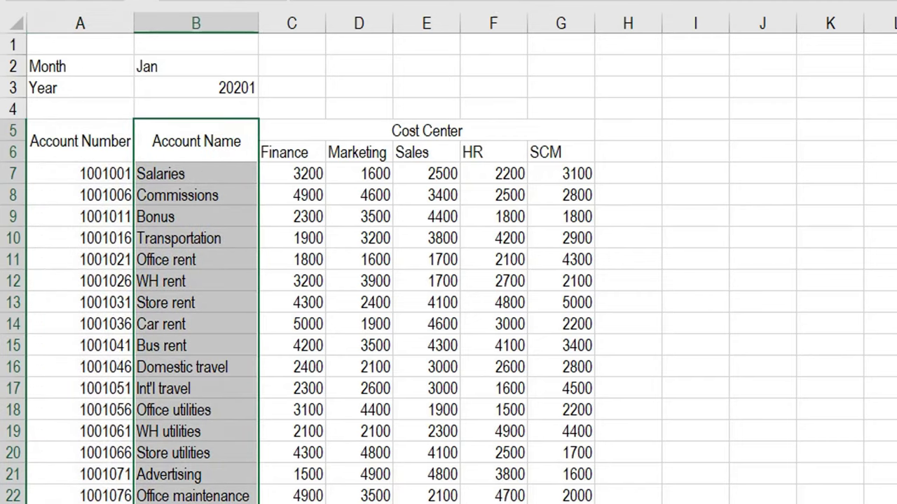
click(289, 147)
drag(309, 162, 569, 154)
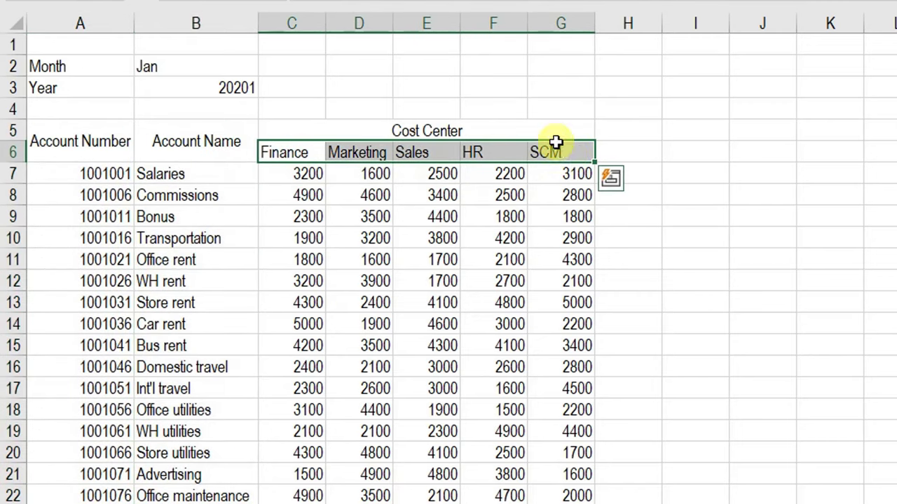
click(313, 180)
key(ctrl+shift+End)
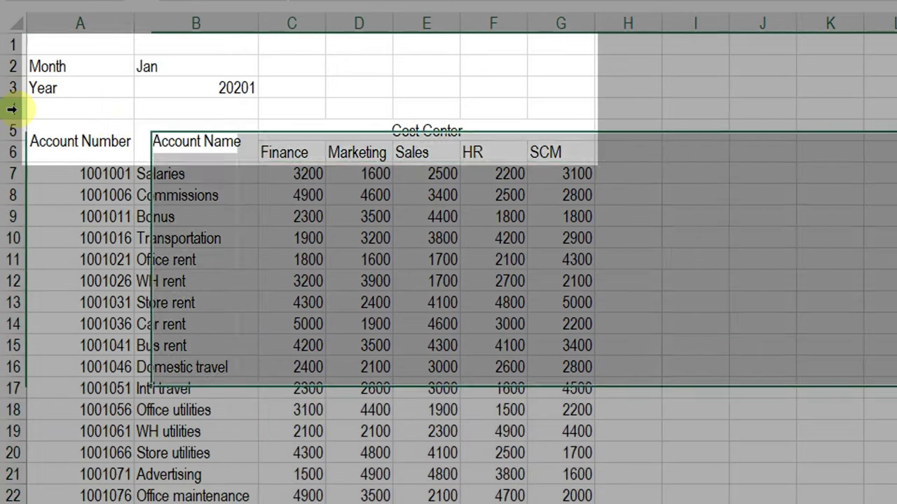
Point out rows 1–4 above the table, including the Month and Year labels and values
drag(12, 109, 25, 50)
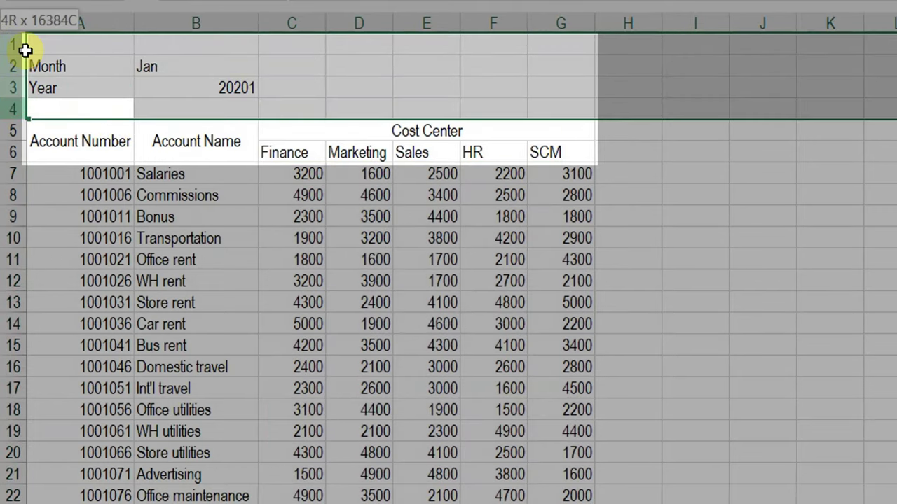
click(56, 108)
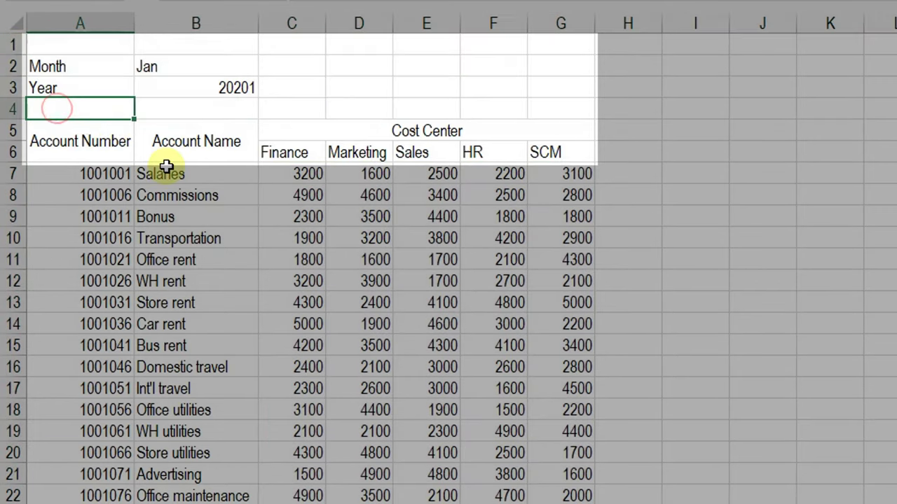
click(72, 46)
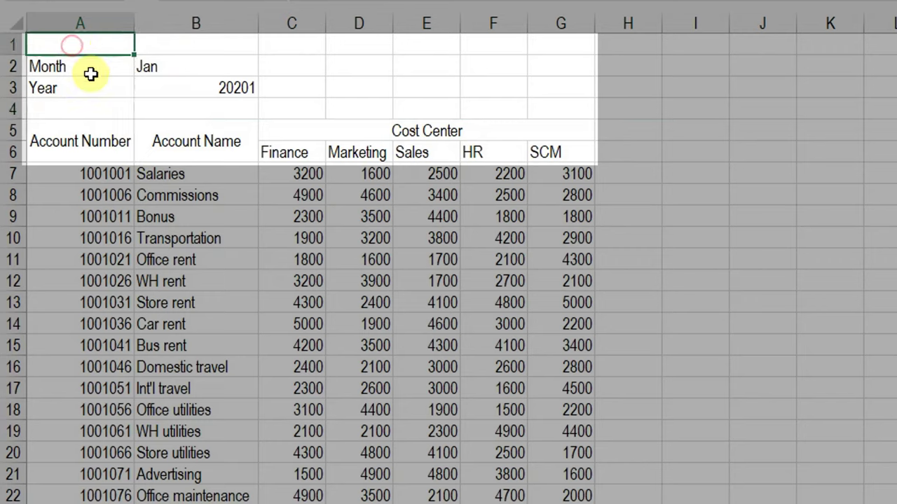
mouse_move(80, 64)
mouse_down()
mouse_move(123, 95)
mouse_move(161, 96)
mouse_up()
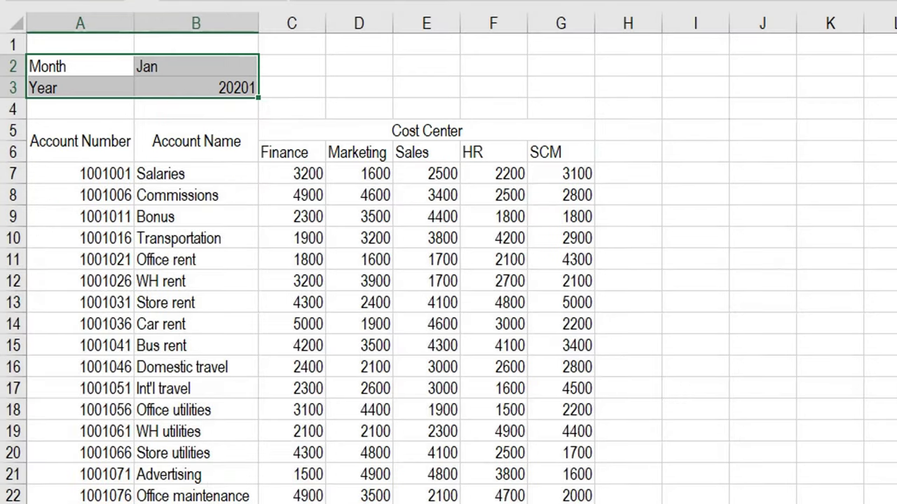
click(173, 91)
click(200, 67)
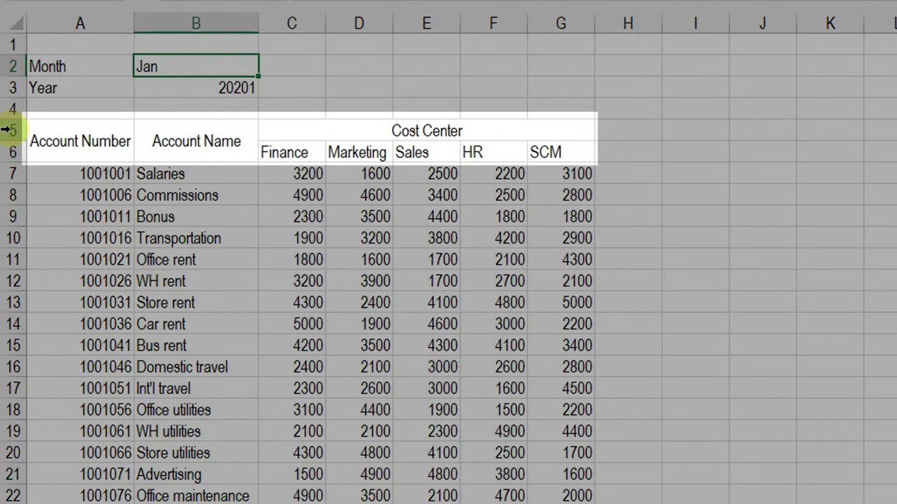
Highlight the merged Account Number, Account Name and Cost Center headers spanning rows 5 and 6
click(70, 135)
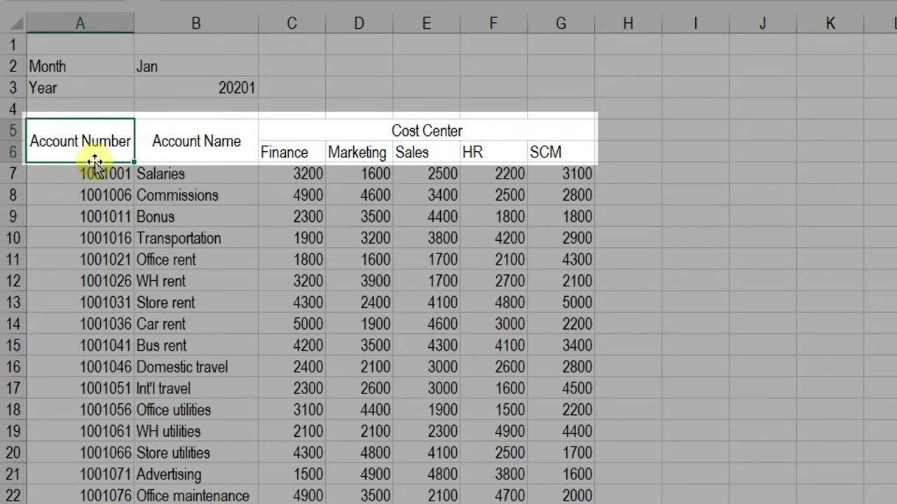
click(207, 139)
click(79, 129)
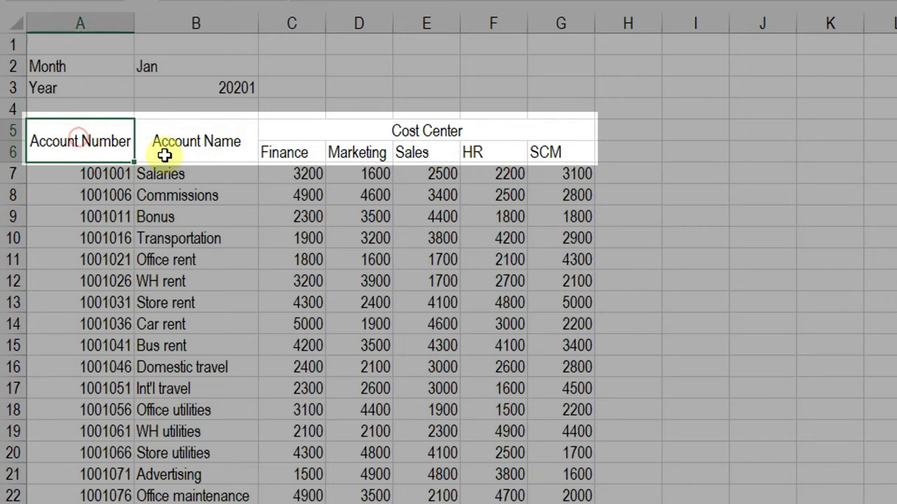
click(296, 128)
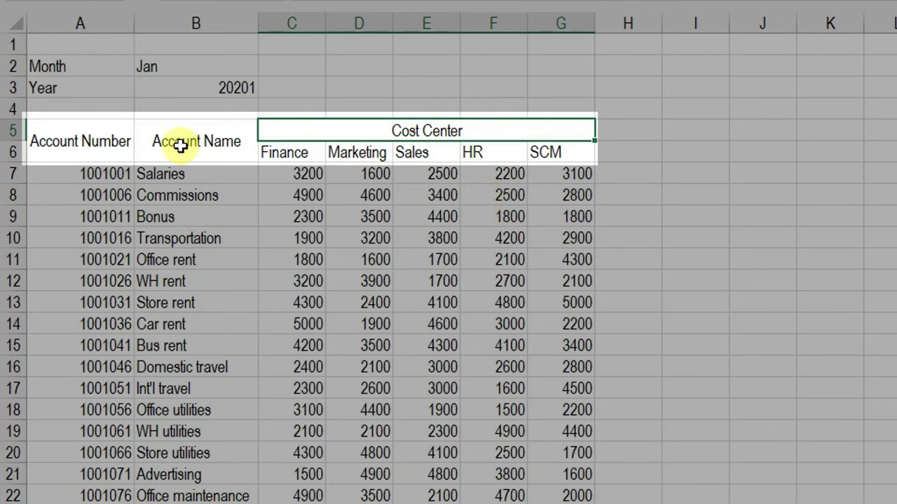
click(12, 129)
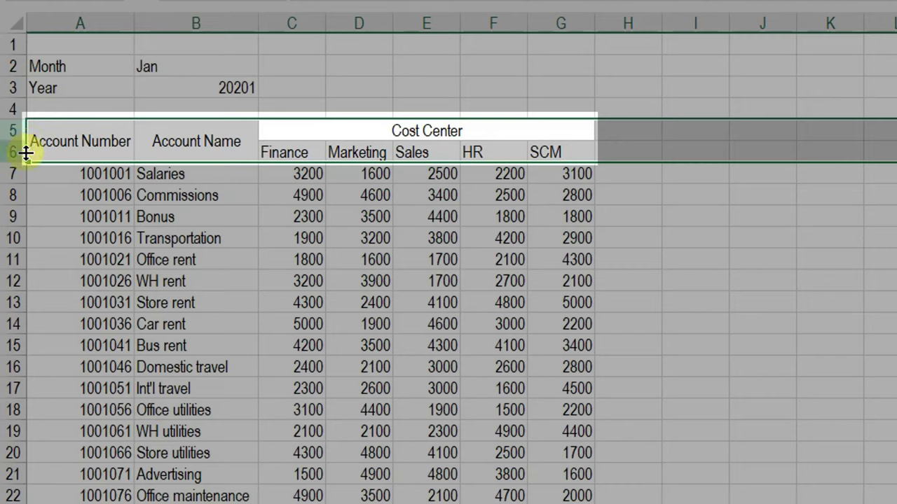
click(109, 137)
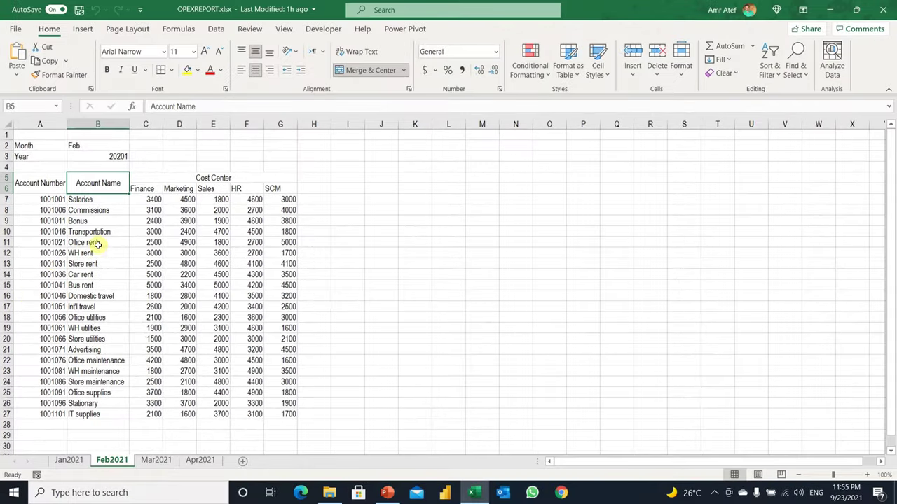
View the Mar2021 sheet, then return to the Jan2021 sheet
click(155, 460)
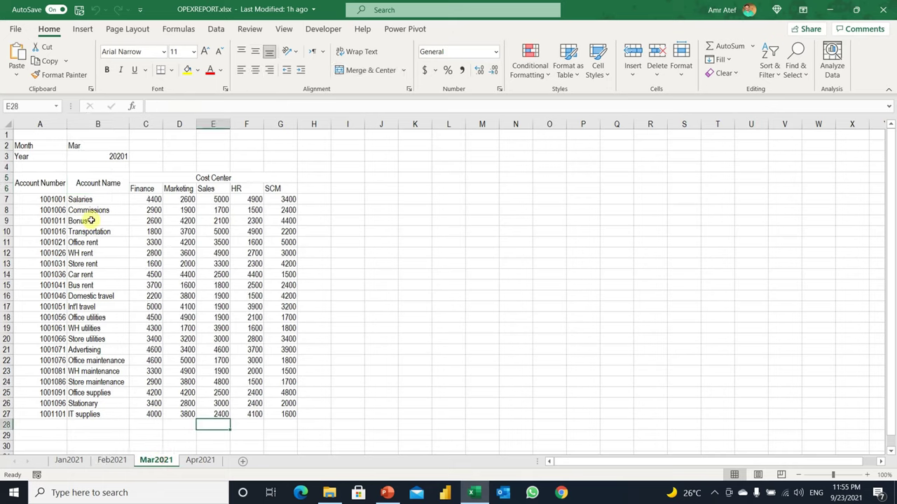
click(66, 462)
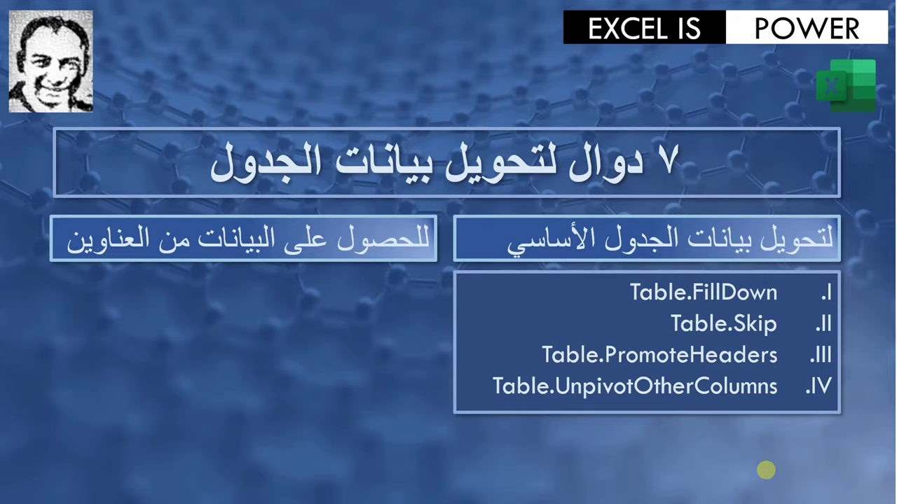
Reveal the header-functions box with its Table.FirstN, Table.SelectColumns and Table.Transpose bullets
click(766, 471)
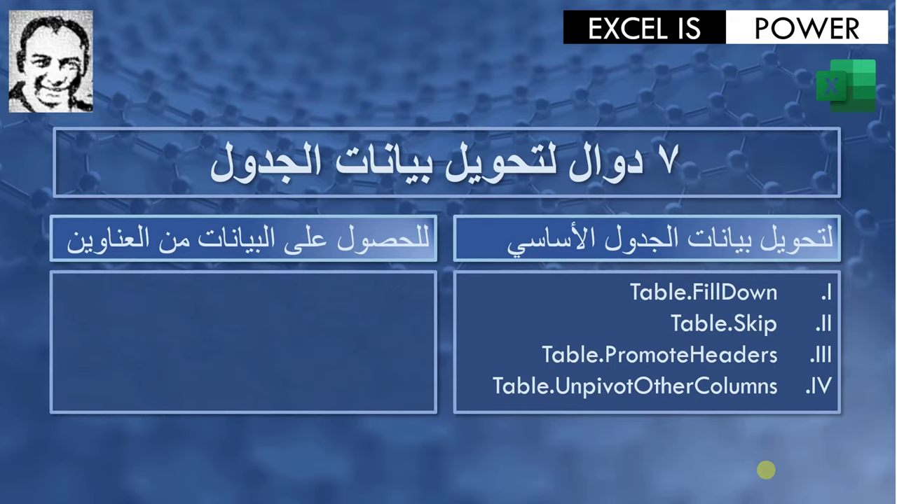
click(765, 471)
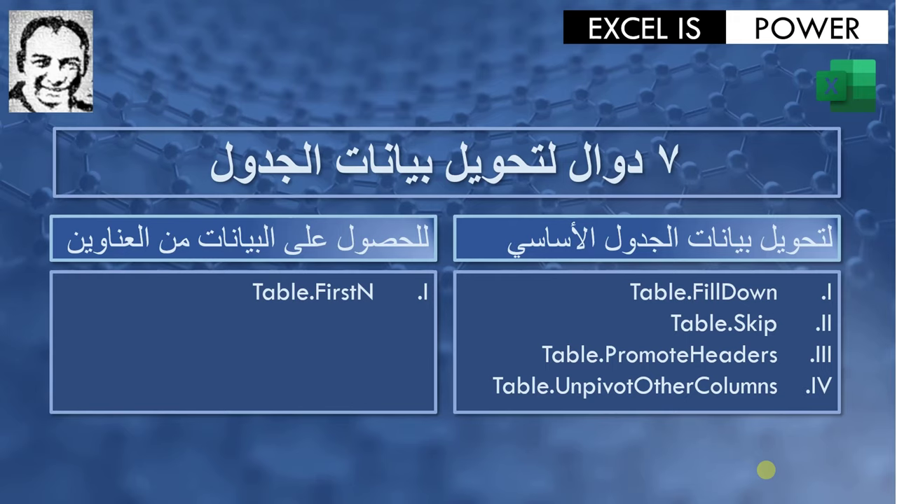
click(765, 470)
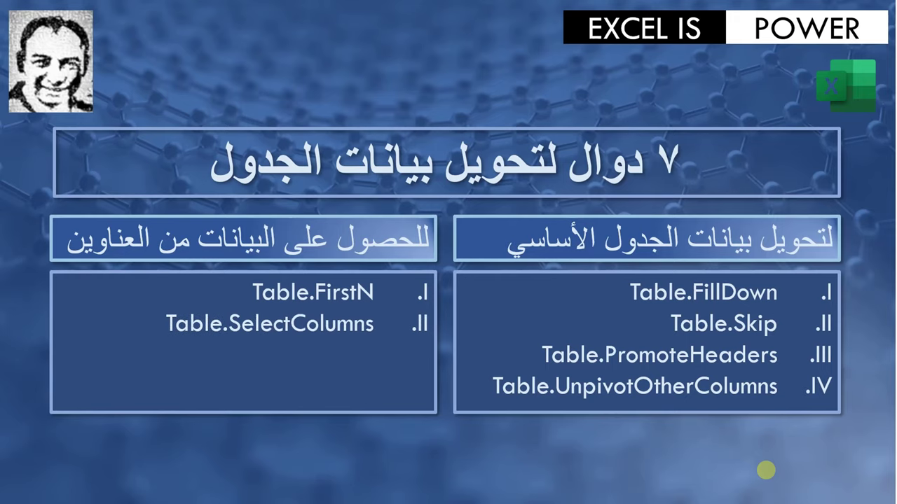
click(766, 470)
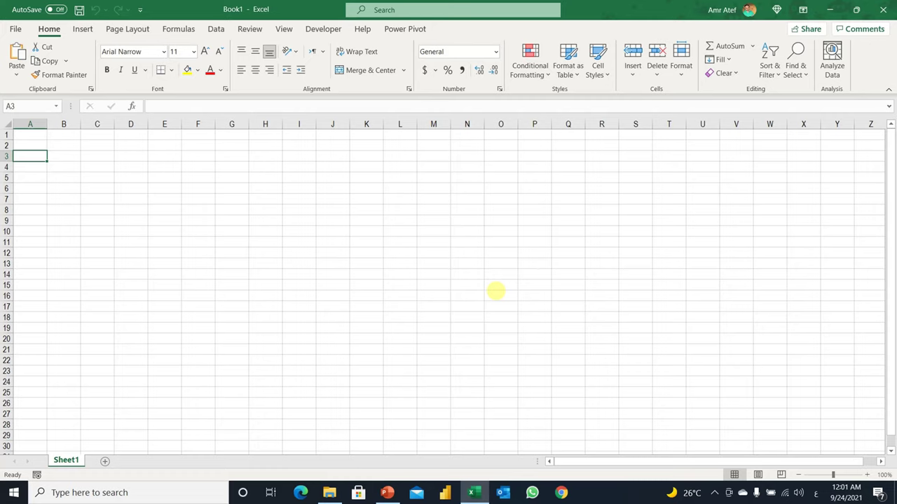
Import OPEXREPORT.xlsx from a workbook and load its Jan2021–Apr2021 sheets into the Power Query Editor
click(217, 29)
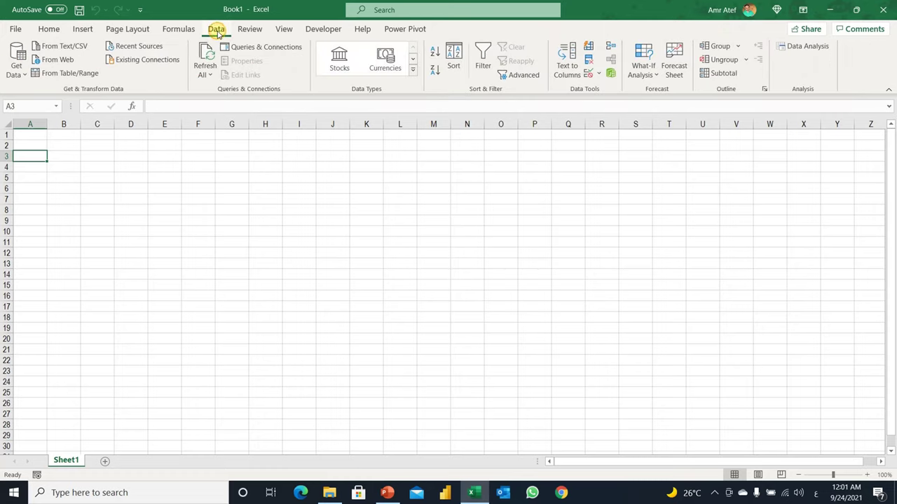
click(23, 72)
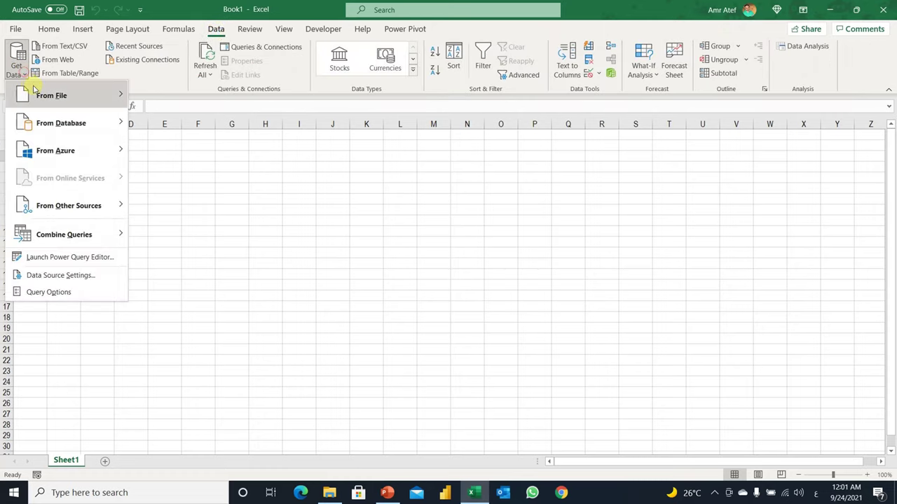
mouse_move(33, 90)
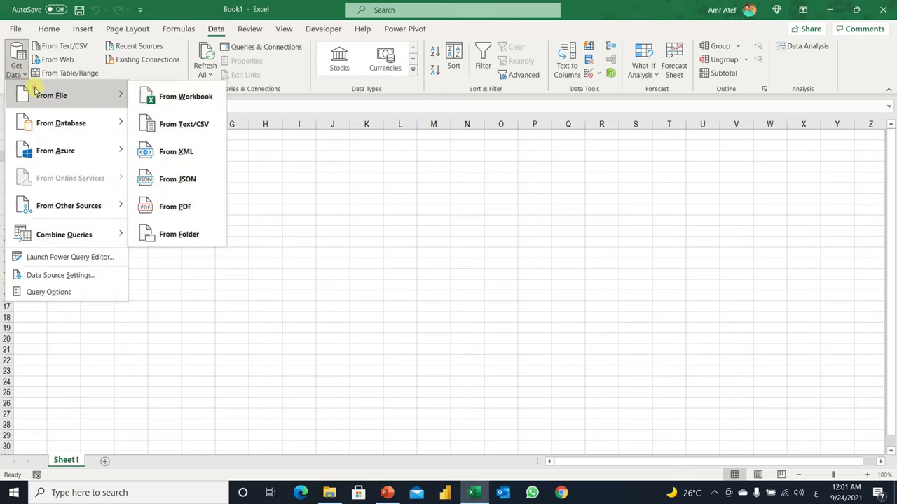
click(184, 98)
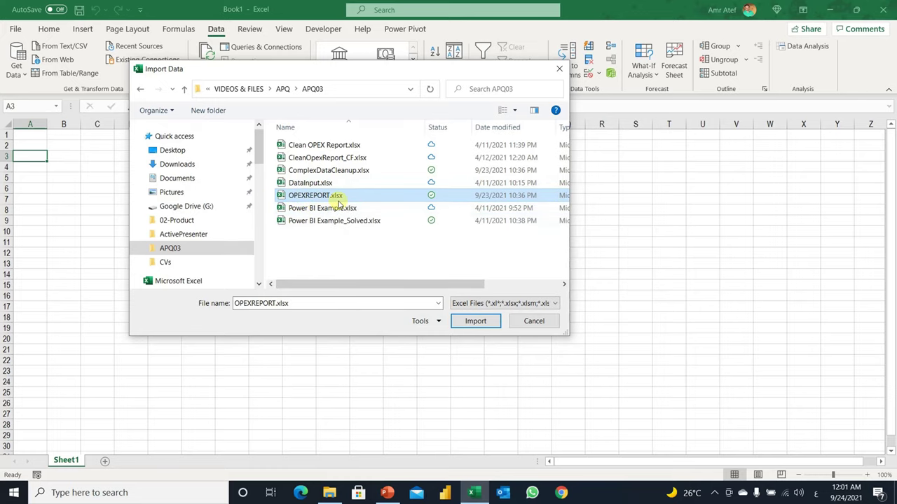
click(470, 320)
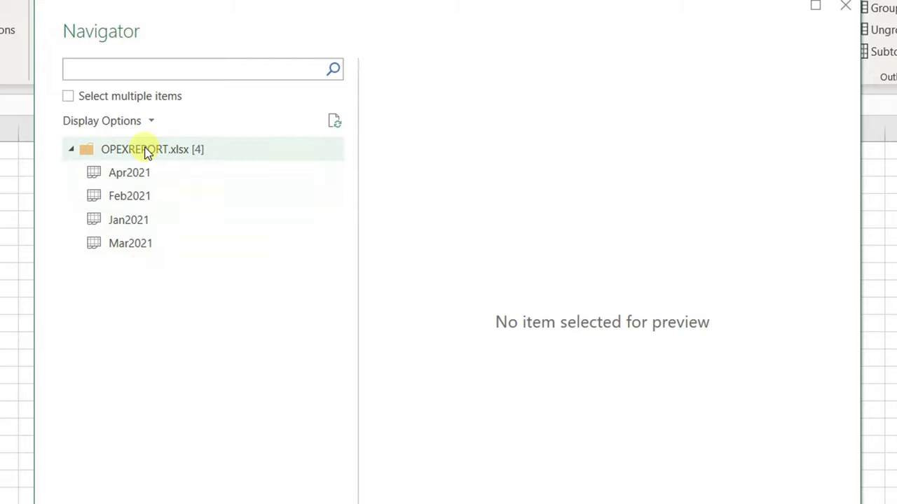
click(168, 154)
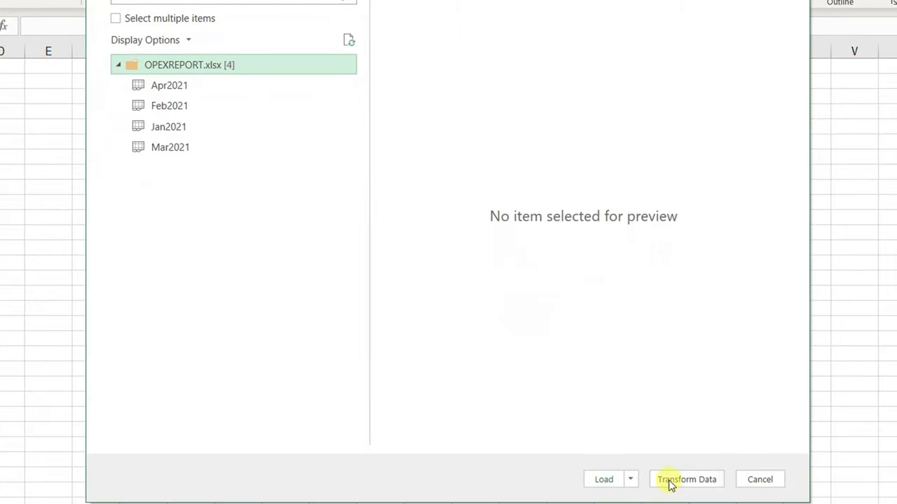
click(671, 480)
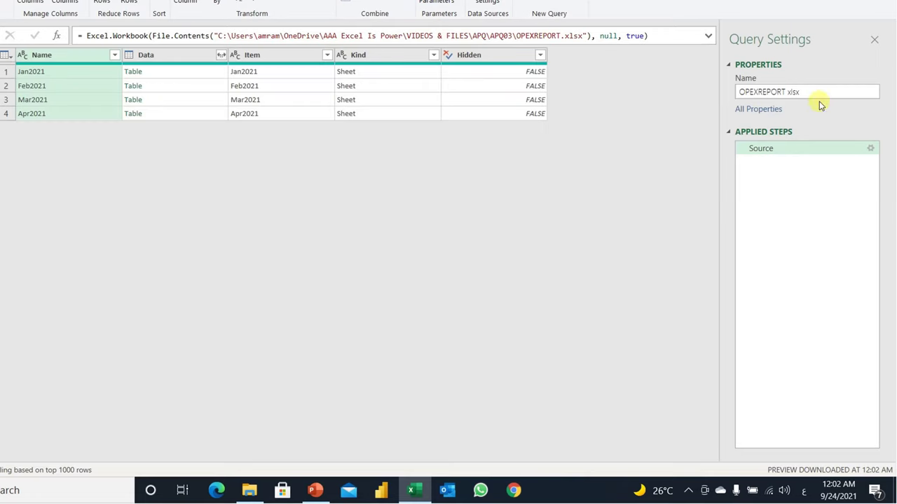
Delete the .xlsx extension from the query name so it reads OPEXREPORT
double_click(792, 92)
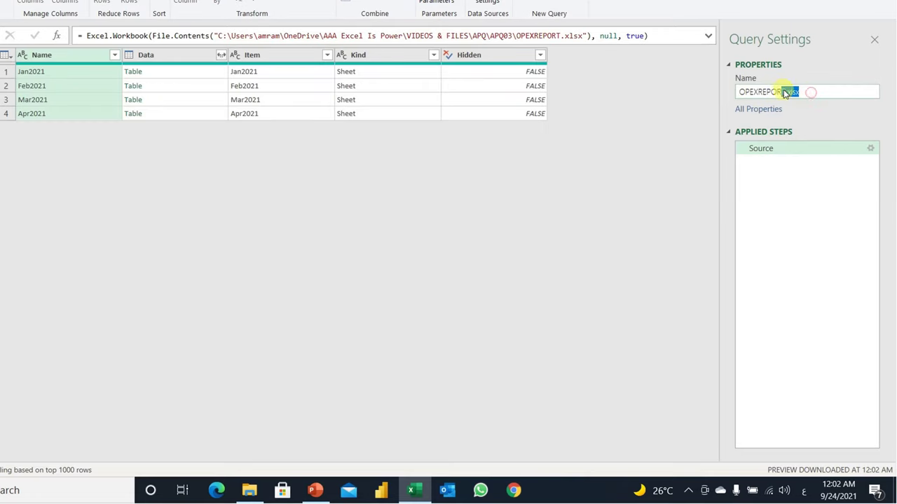
key(BackSpace)
key(BackSpace)
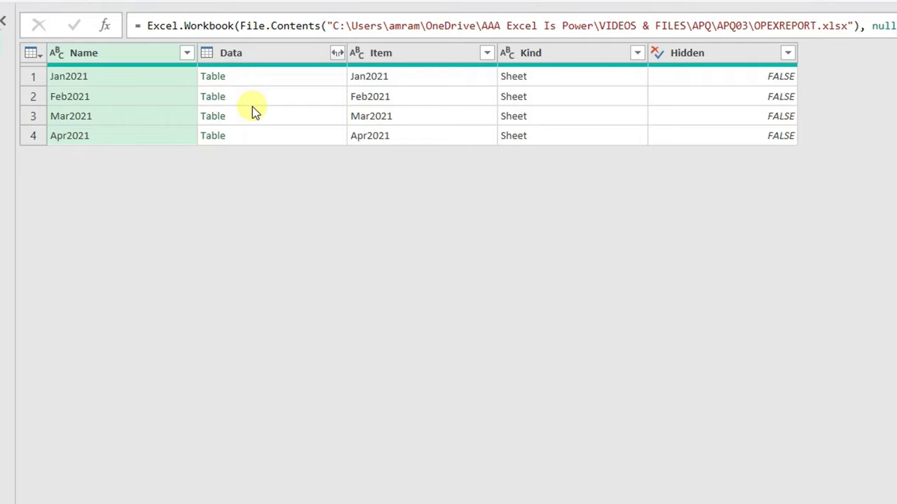
Preview the Jan2021 Data table and enlarge the preview pane to show its raw rows
click(312, 74)
click(313, 77)
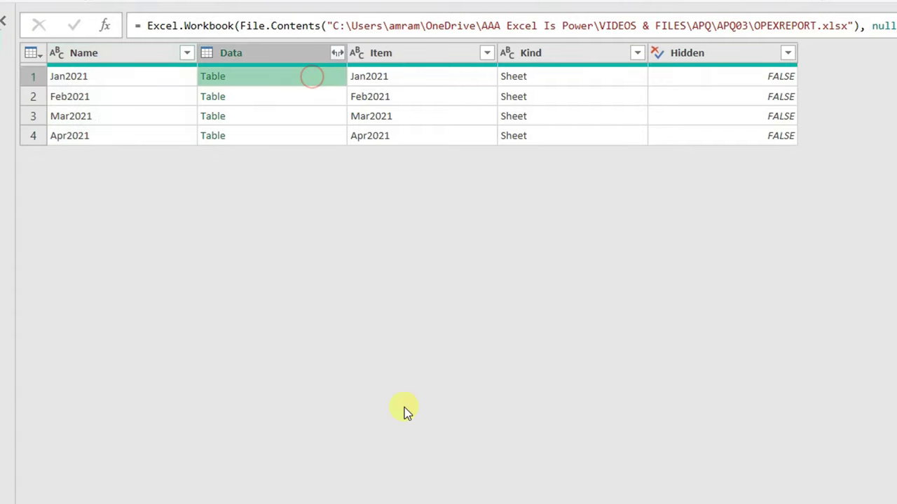
drag(267, 501, 283, 273)
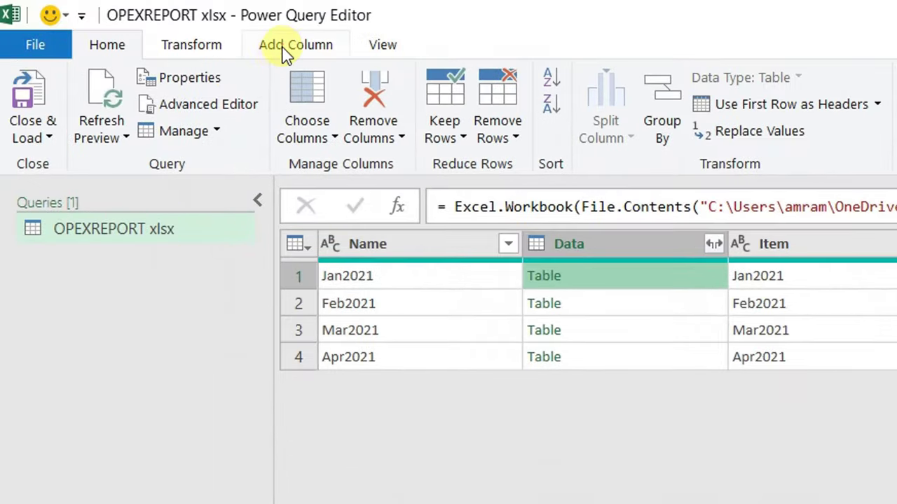
Start a new custom column and name it DataTable
click(284, 54)
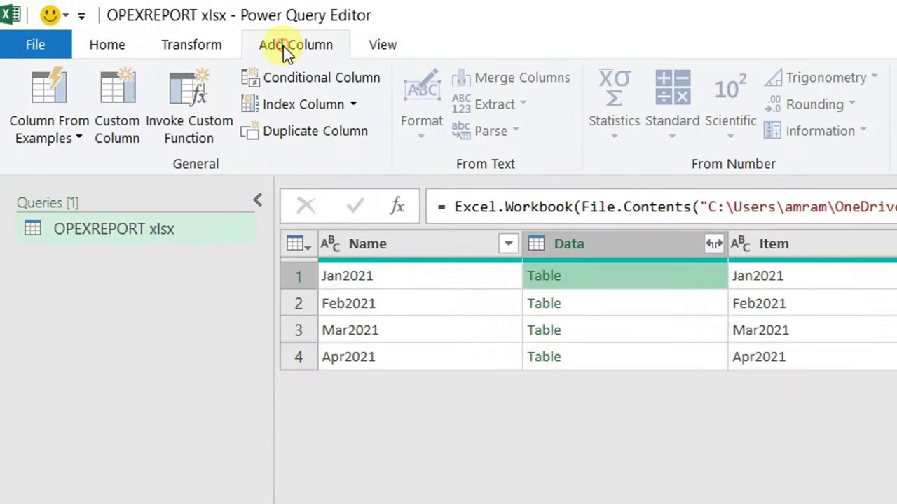
click(128, 137)
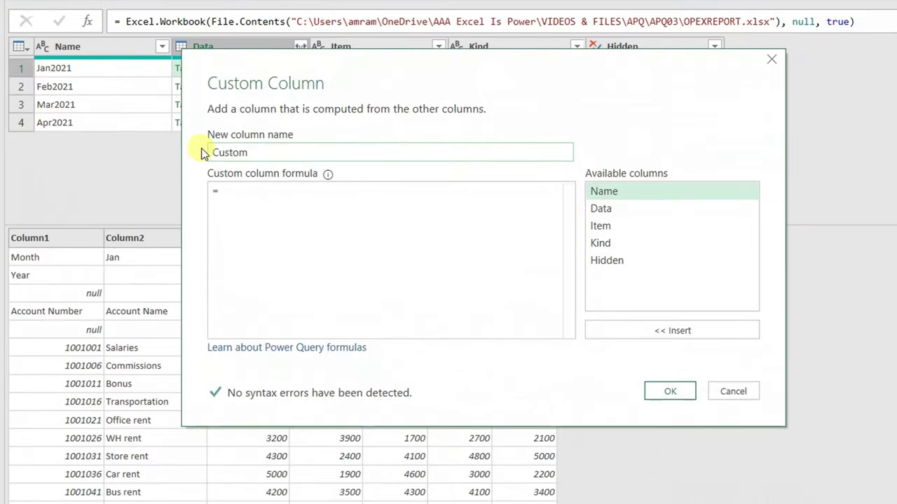
drag(249, 153, 176, 154)
text(DataTab)
text(le)
key(Tab)
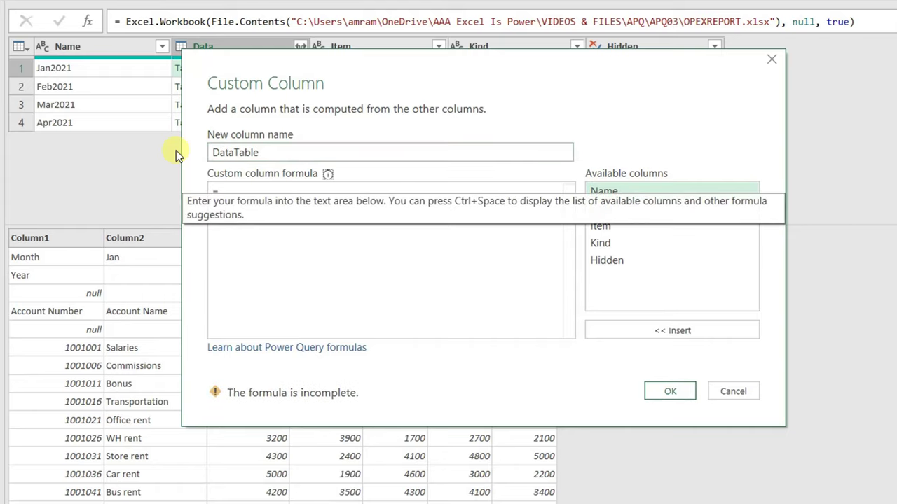
click(257, 189)
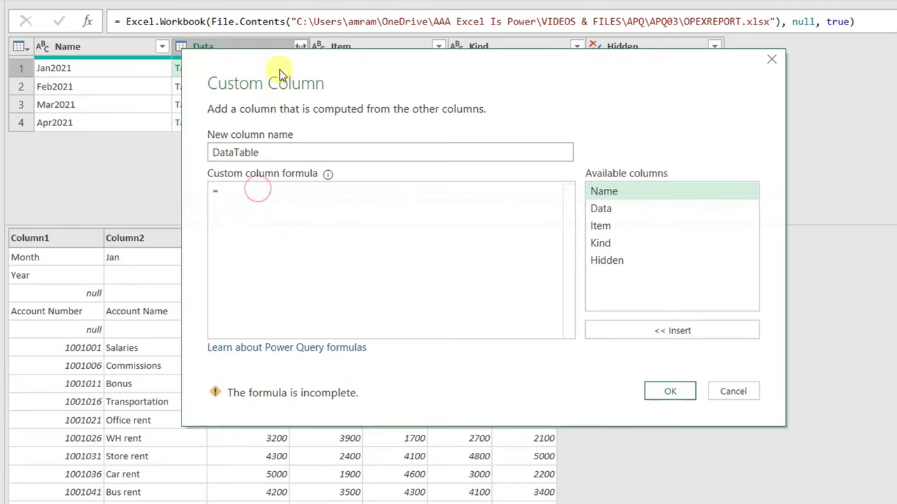
mouse_move(280, 69)
mouse_down()
mouse_move(367, 96)
mouse_move(386, 69)
mouse_up()
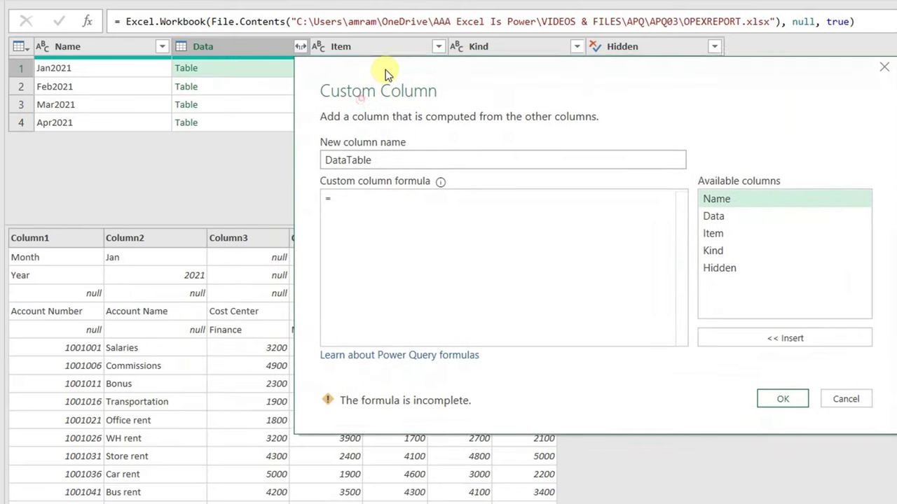
Enter the formula = Table.FillDown([Data],{"Column1","Column2"}) for the DataTable column
click(394, 202)
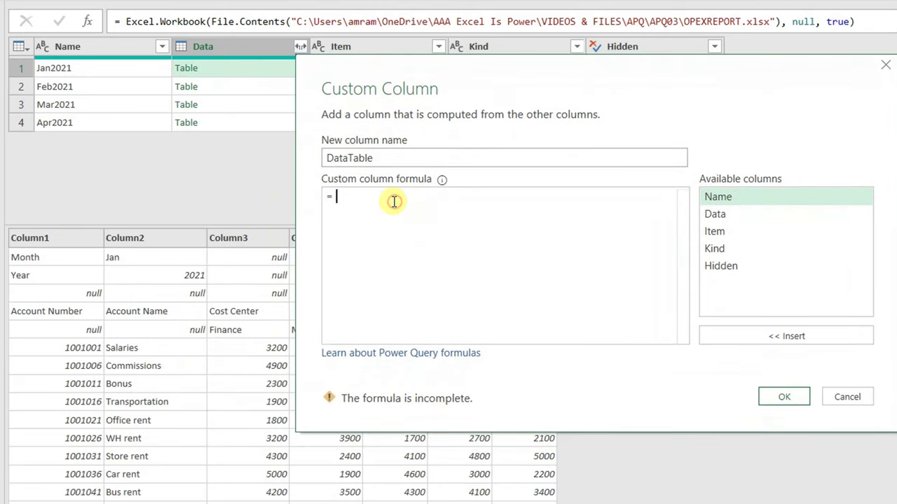
text(Table.)
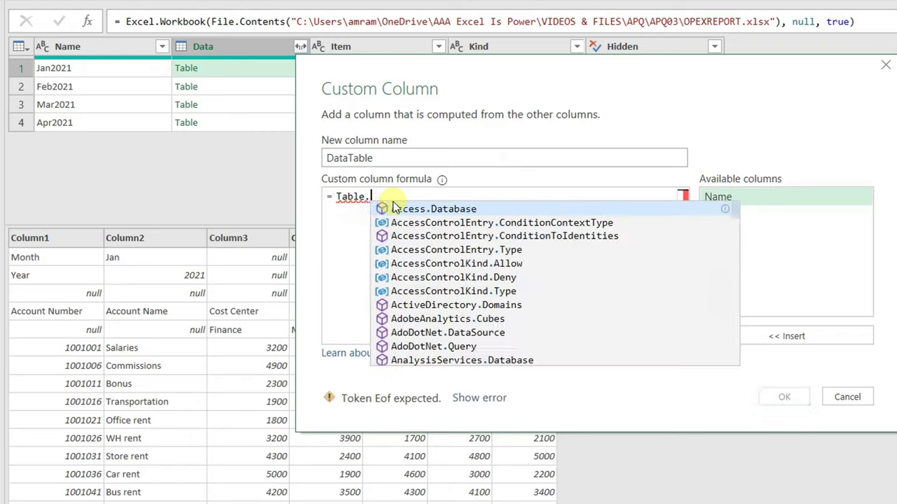
text(FillDown)
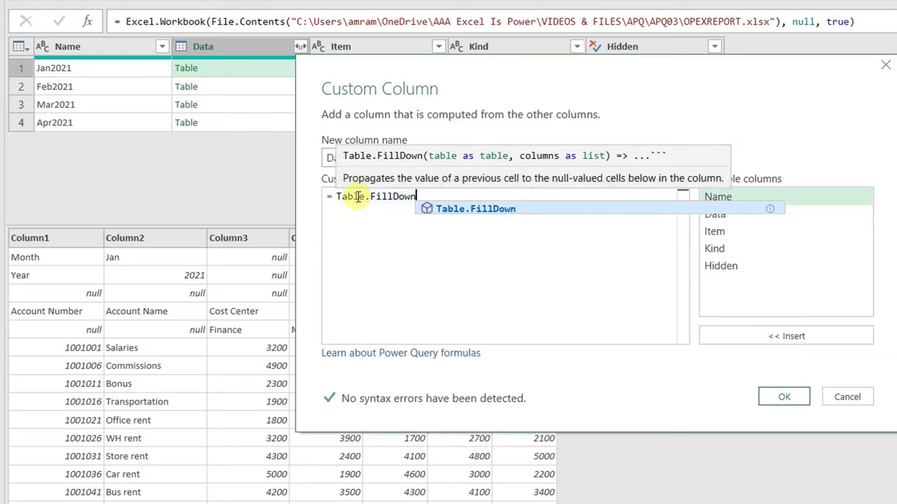
text(()
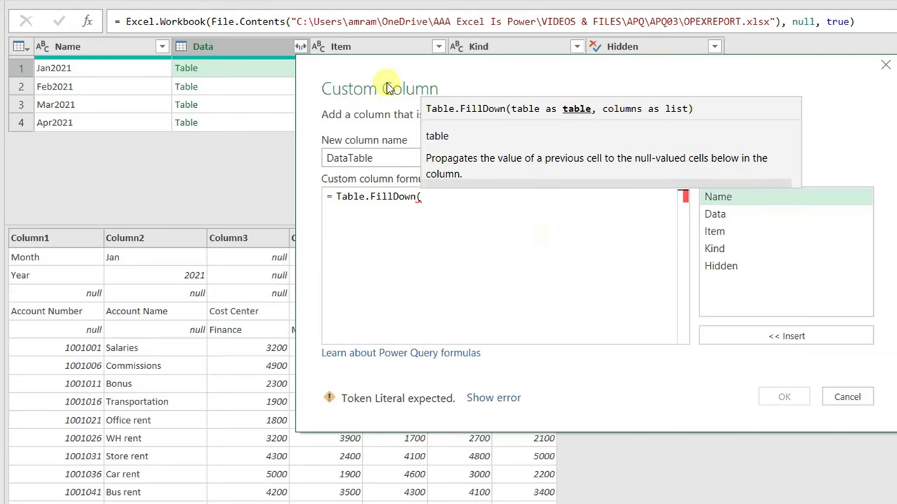
mouse_move(387, 83)
mouse_down()
mouse_move(414, 74)
mouse_move(450, 80)
mouse_up()
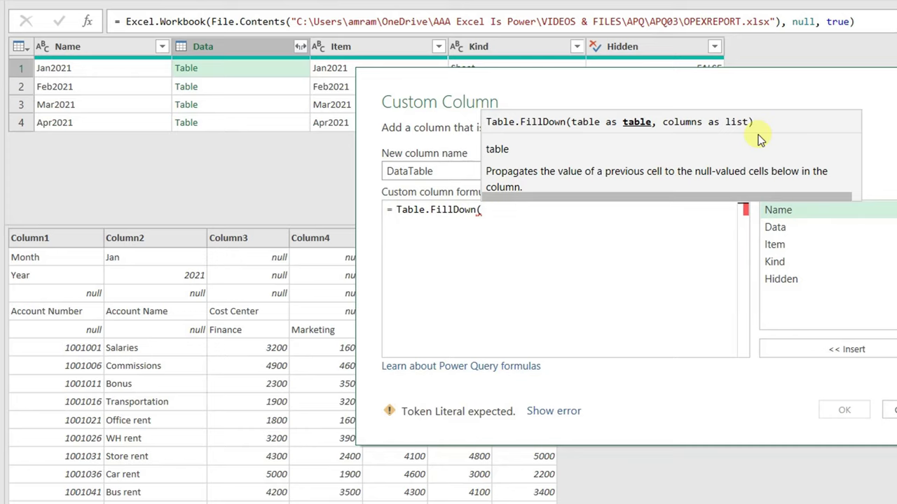
double_click(783, 228)
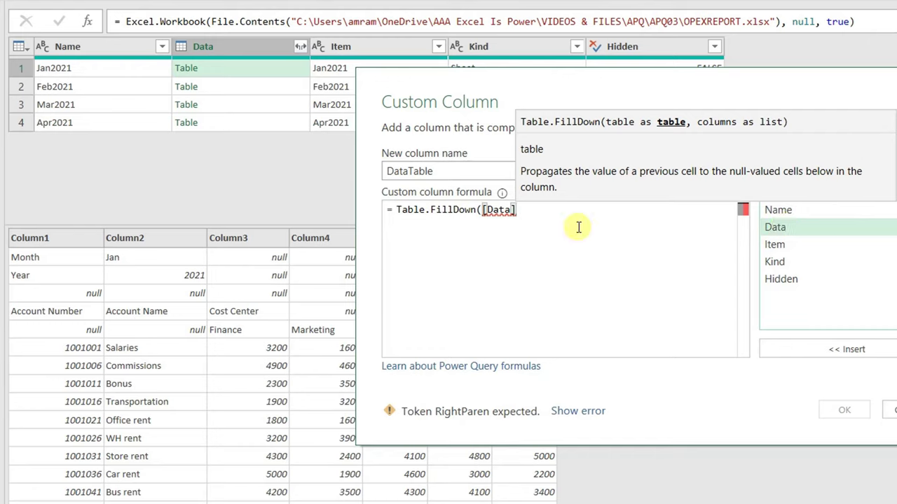
text(,)
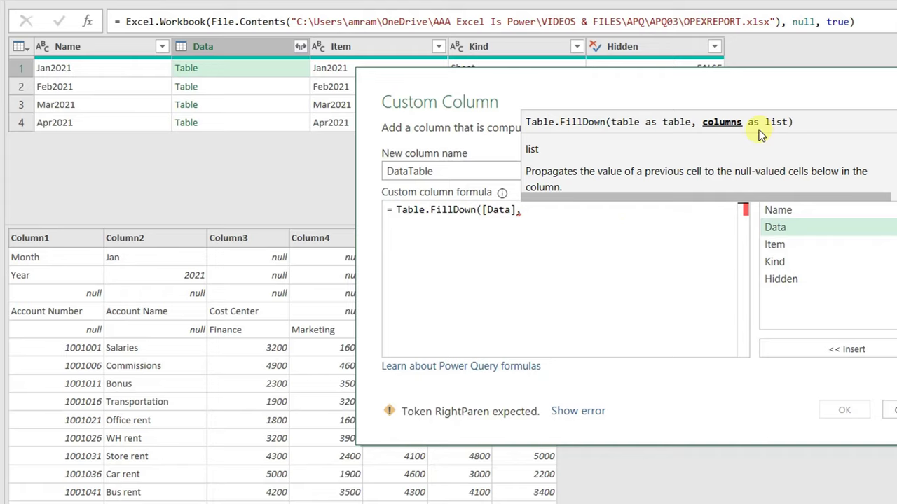
text({)
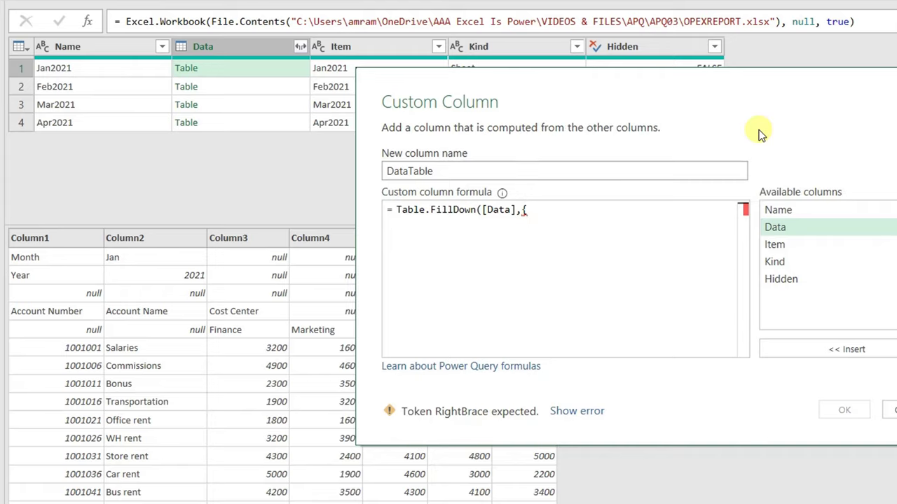
text(")
text(Column1)
text(")
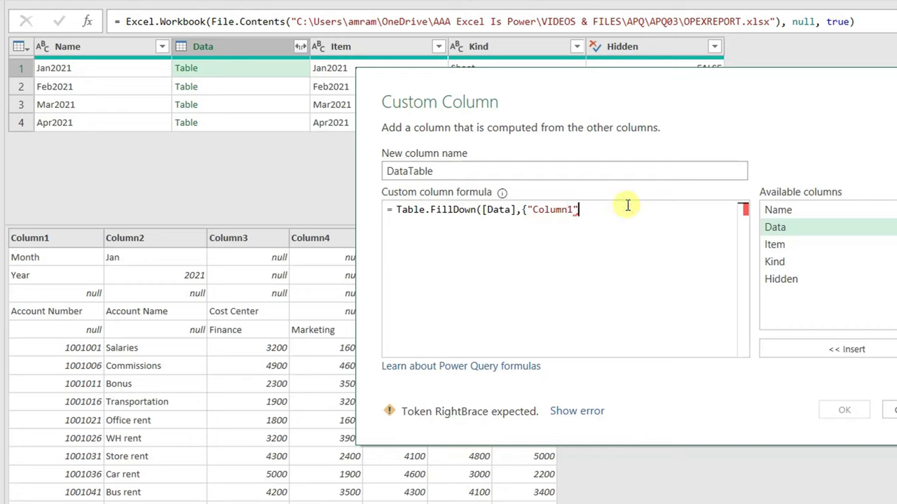
text(,)
text(")
text(Cl)
key(BackSpace)
text(olumn2)
click(657, 207)
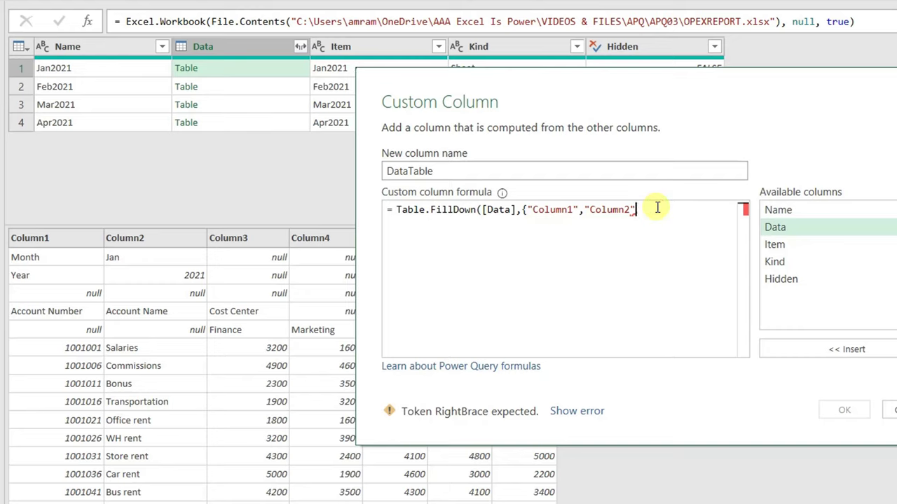
text(})
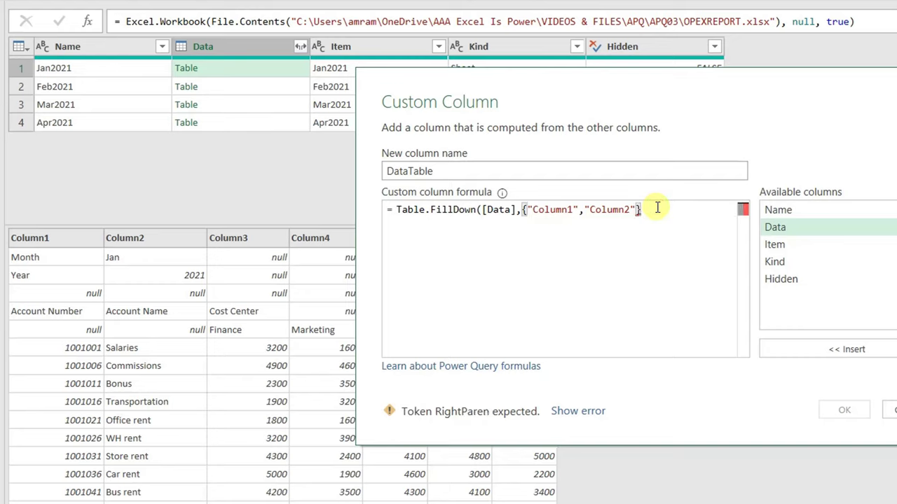
text())
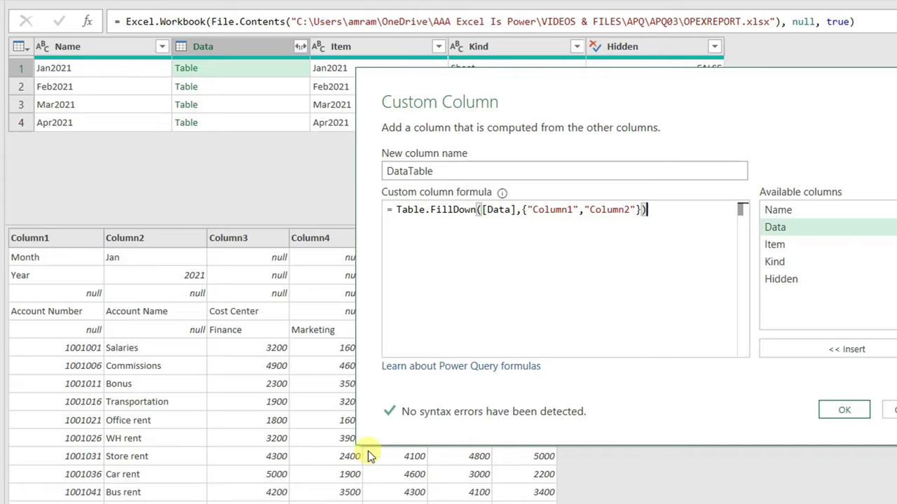
Confirm the DataTable column and preview Jan2021's filled-down nested table
click(844, 408)
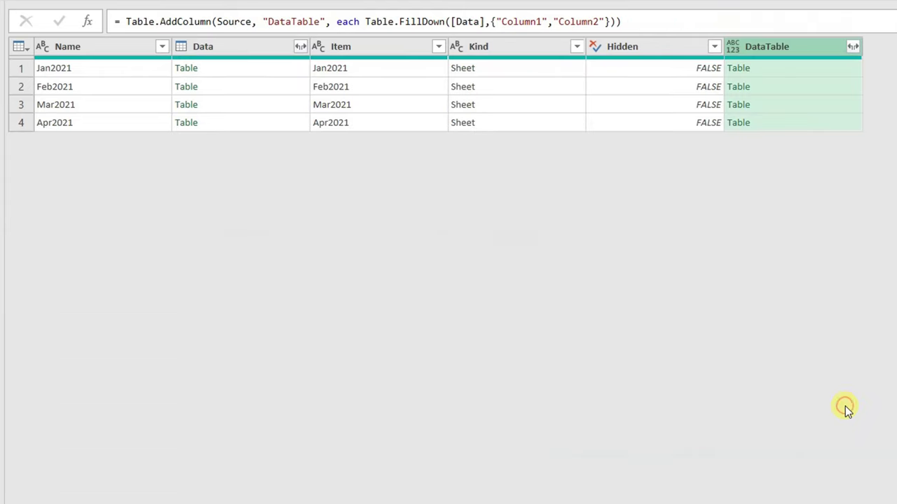
click(801, 71)
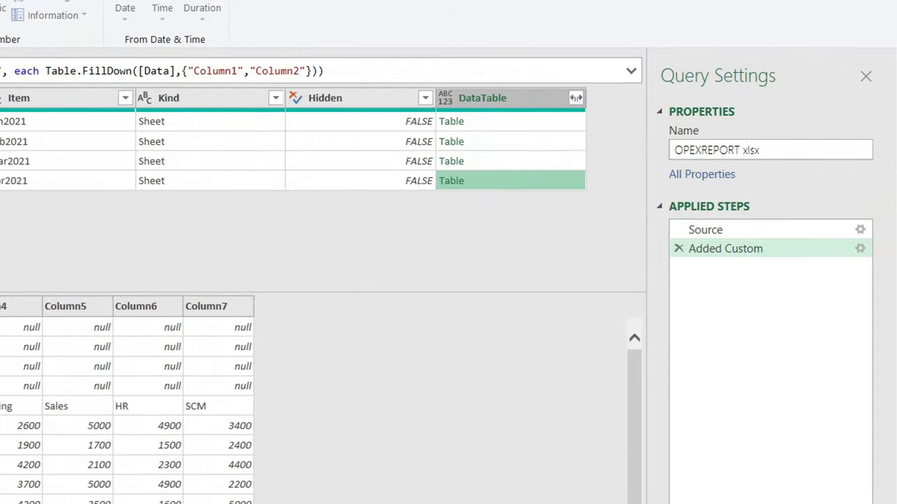
Reopen the Added Custom step and put each Table.FillDown argument on its own indented line
click(860, 250)
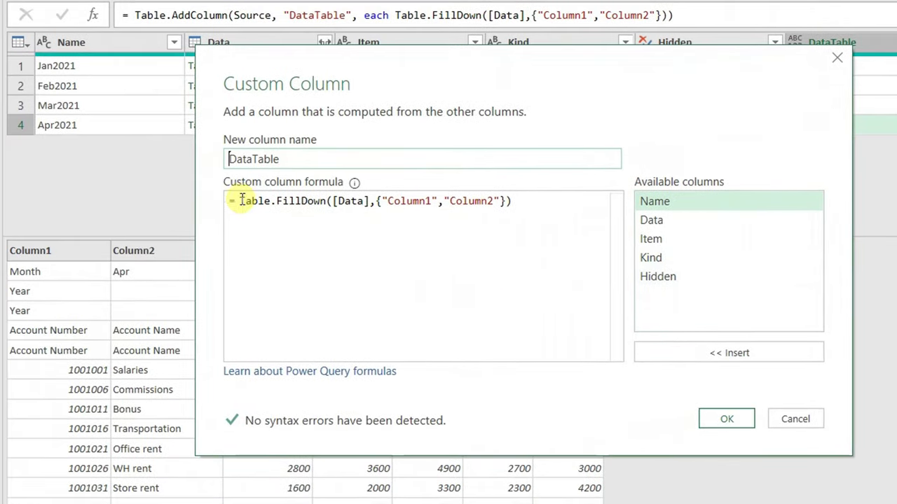
click(240, 201)
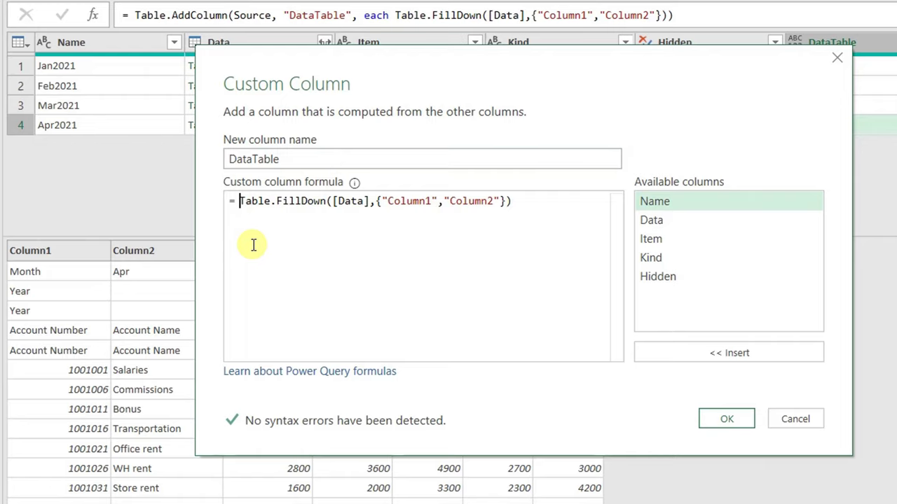
key(Return)
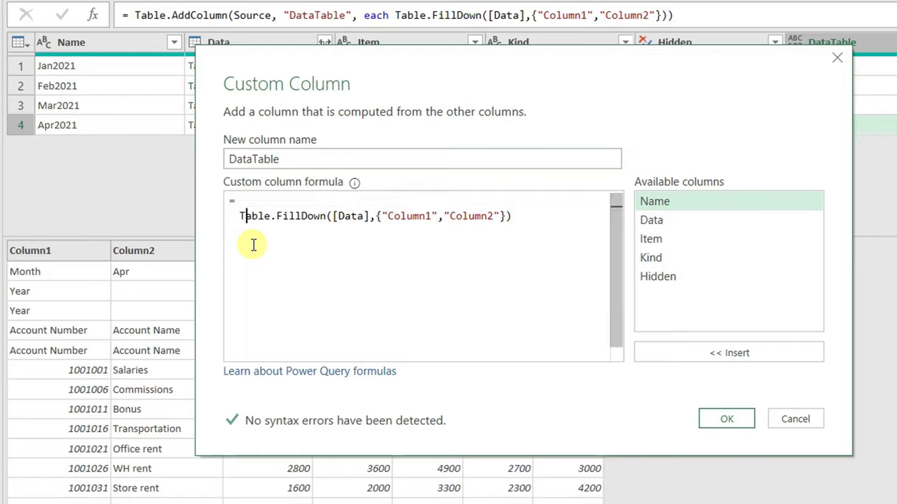
key(Right)
key(Right)
key(Right)
key(Right)
key(Right)
key(Right)
key(Right)
key(Right)
key(Right)
key(Right)
key(Right)
key(Right)
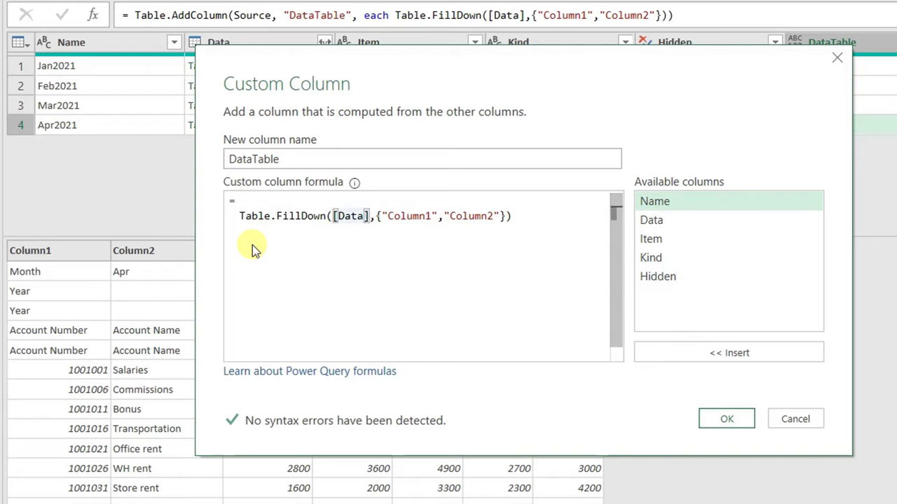
key(Return)
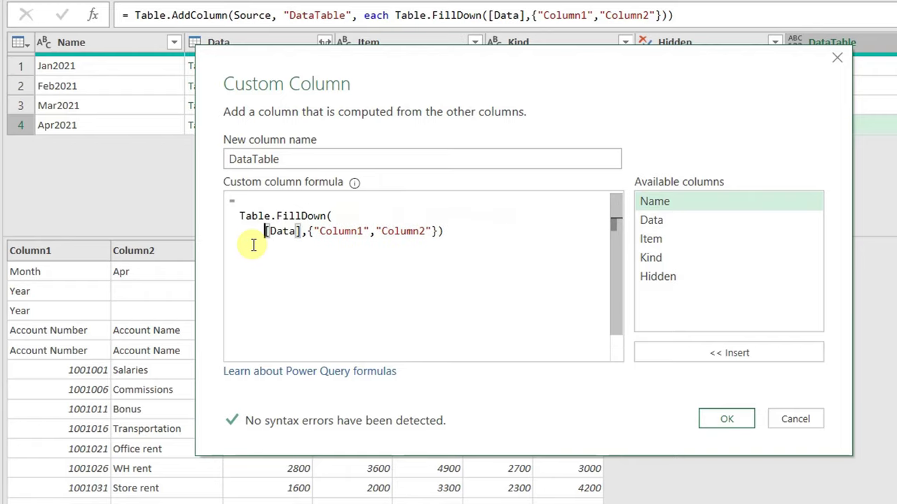
key(Right)
key(Right)
key(Right)
key(Right)
key(Right)
key(Right)
key(Return)
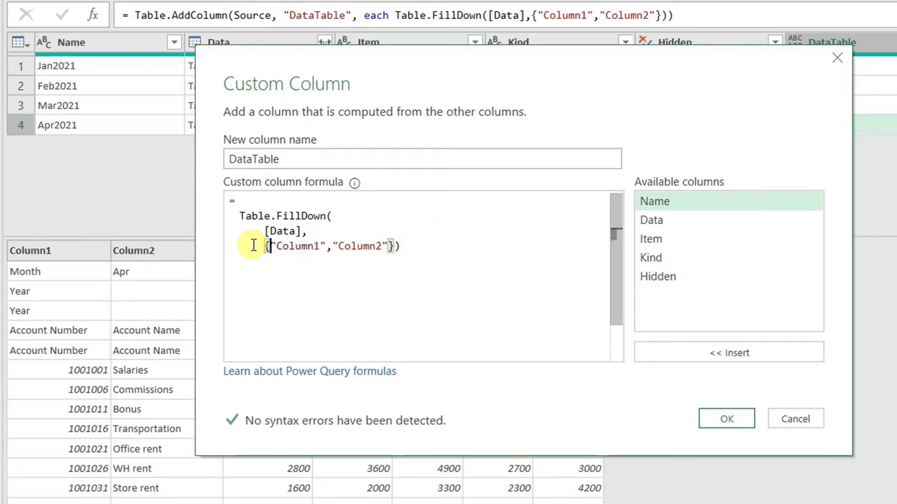
key(Right)
key(Right)
key(Right)
key(Right)
key(Right)
key(Right)
key(Right)
key(Right)
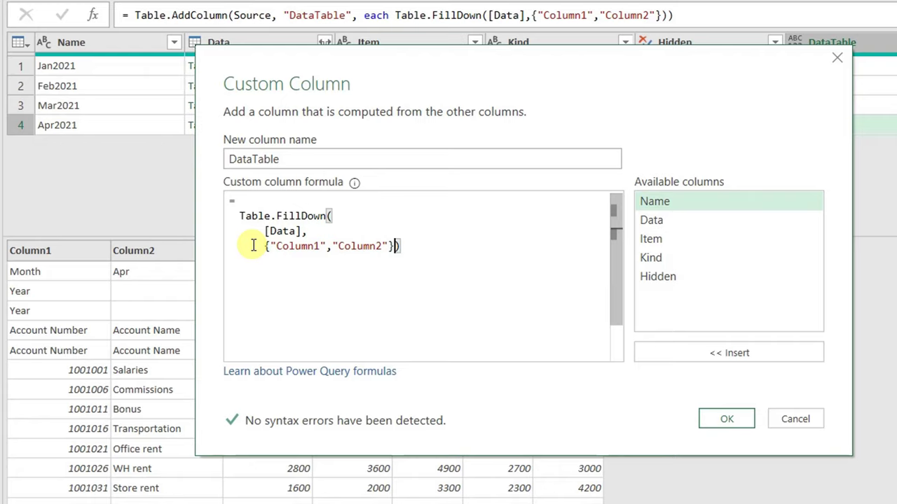
key(Return)
key(BackSpace)
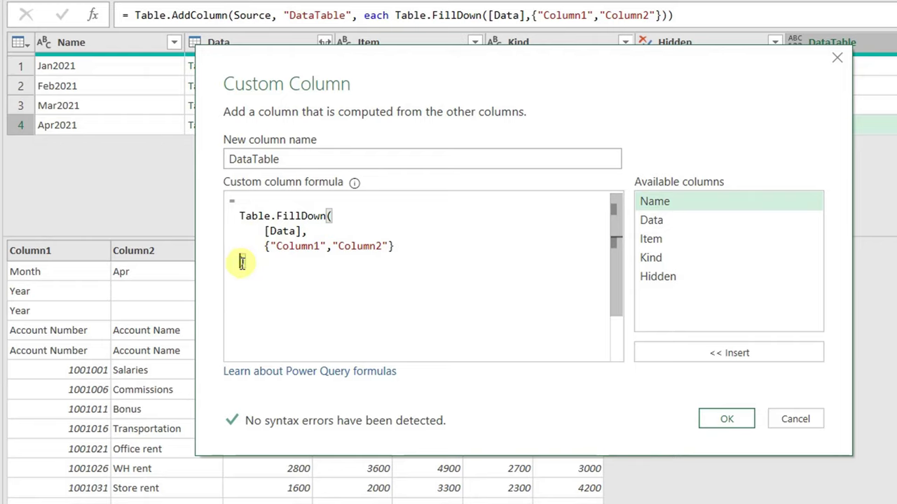
Wrap the Table.FillDown block in Table.Skip( and indent it one level
click(250, 201)
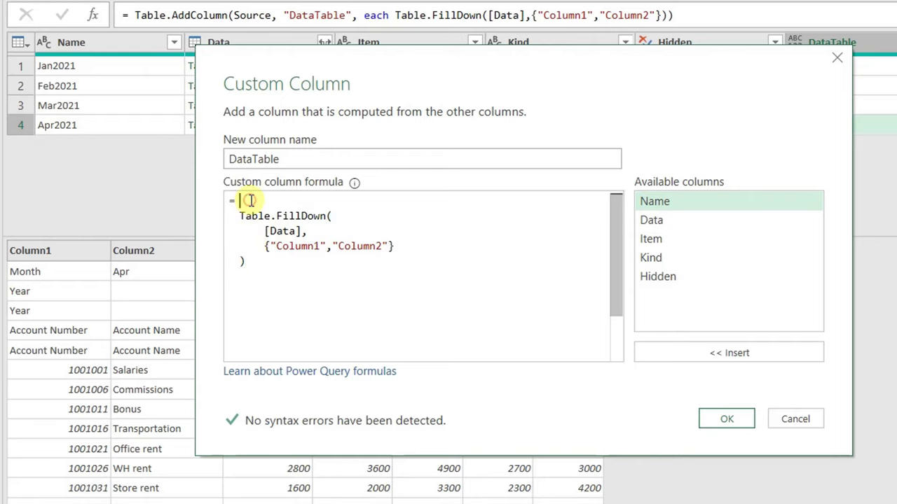
text(Table)
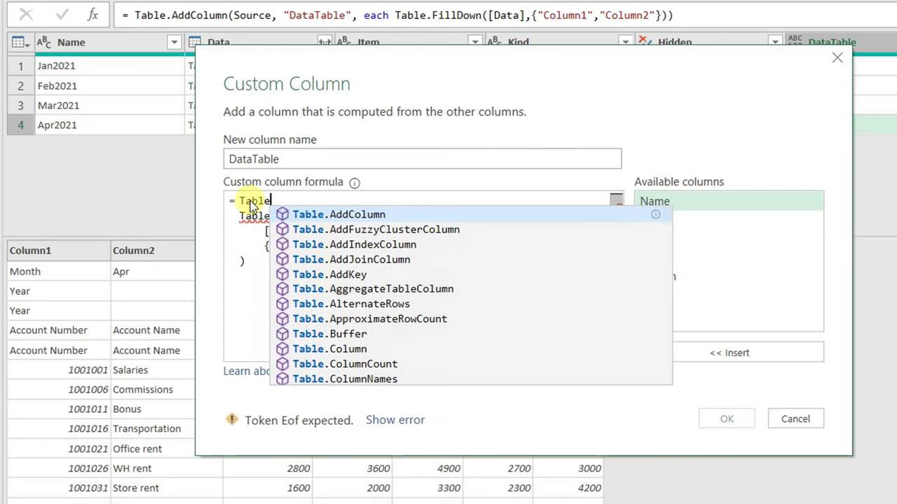
text(.Ski)
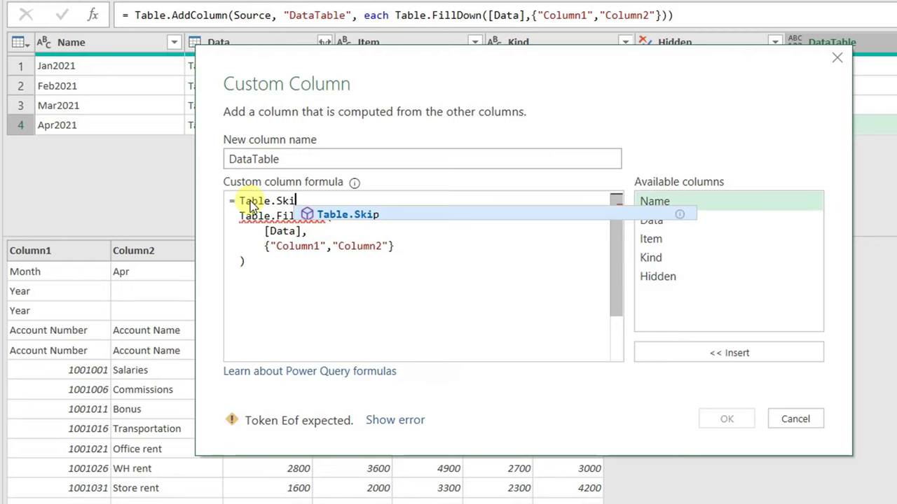
text(p()
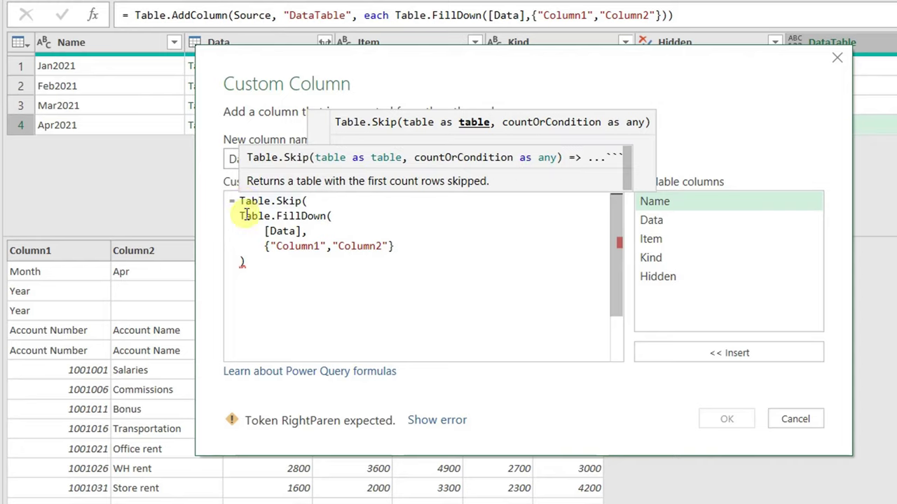
mouse_move(238, 216)
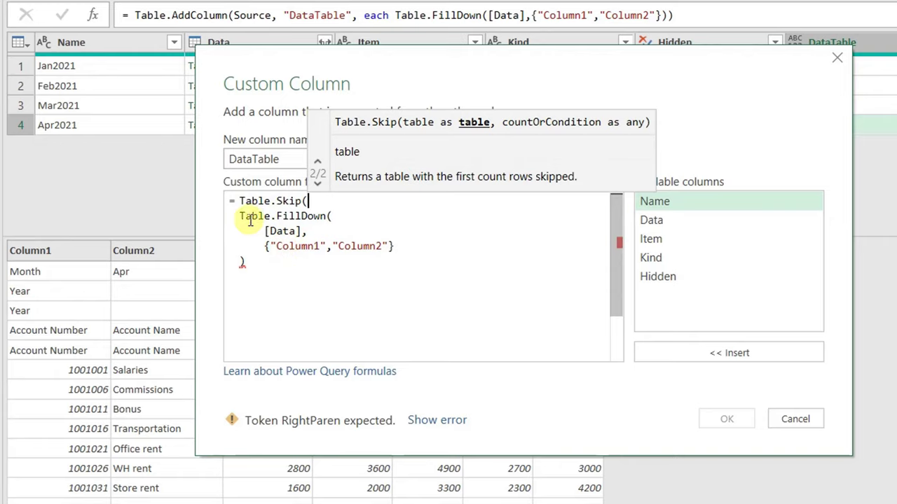
key(Tab)
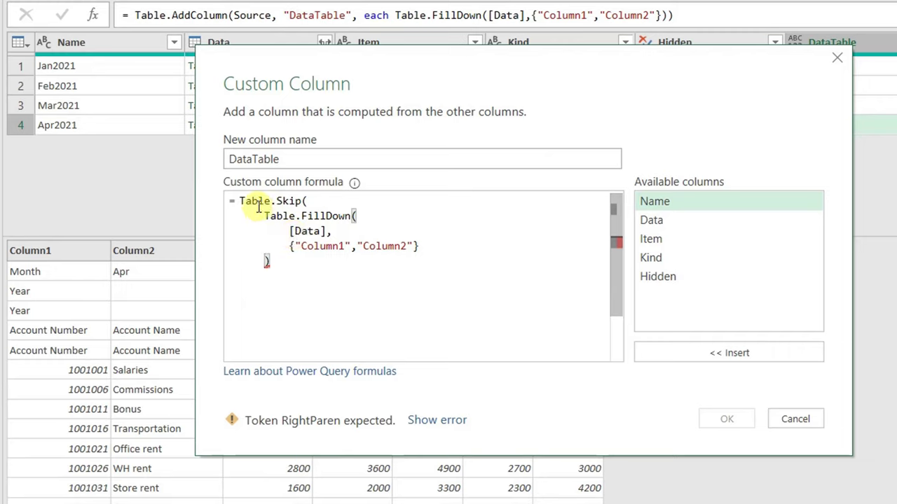
click(308, 201)
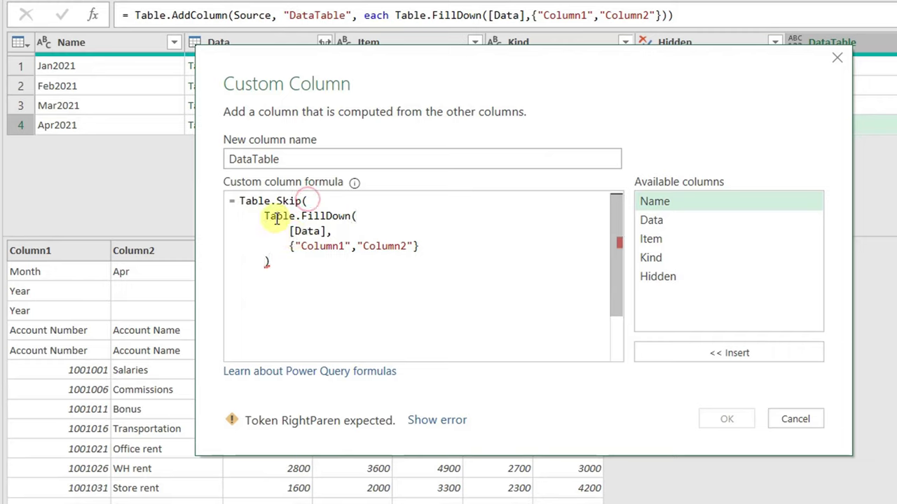
drag(265, 216, 306, 261)
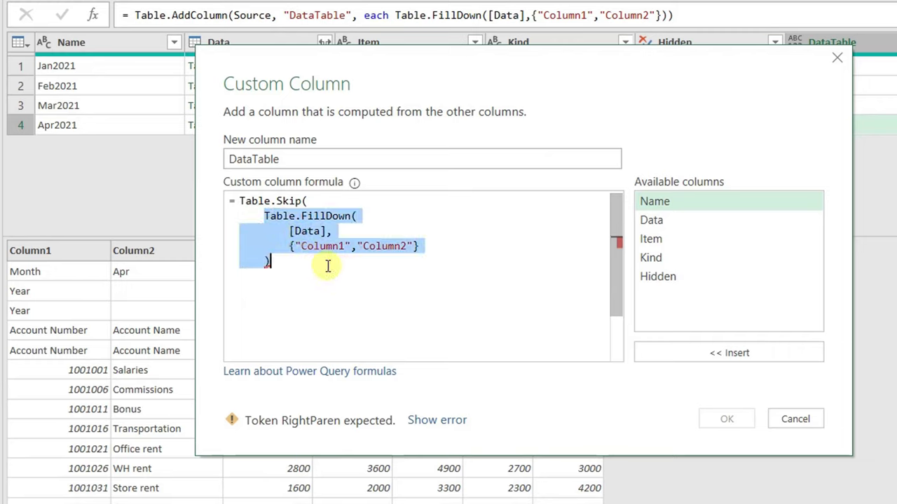
click(288, 265)
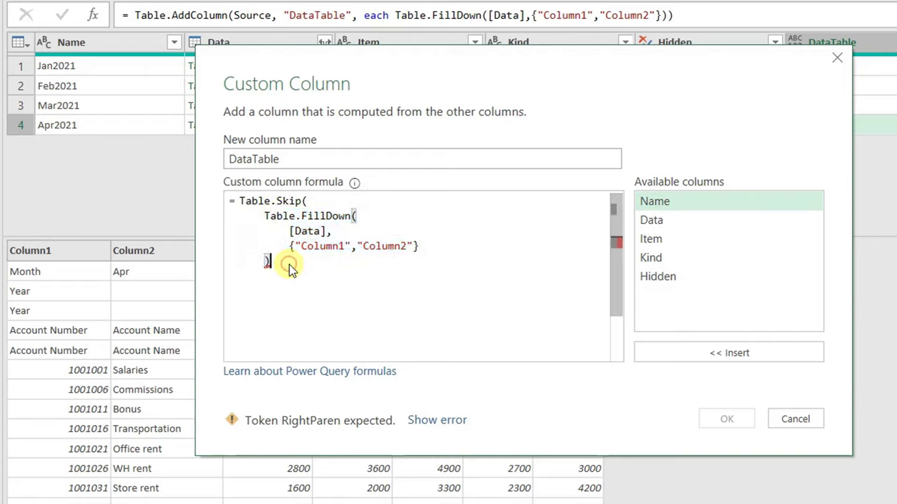
Give Table.Skip a row count of 4, close its parenthesis and apply the formula
text(,)
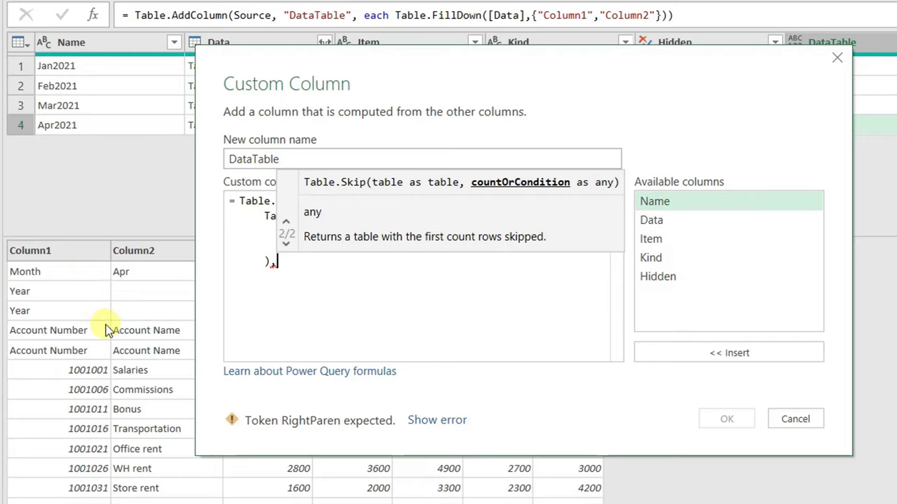
key(Return)
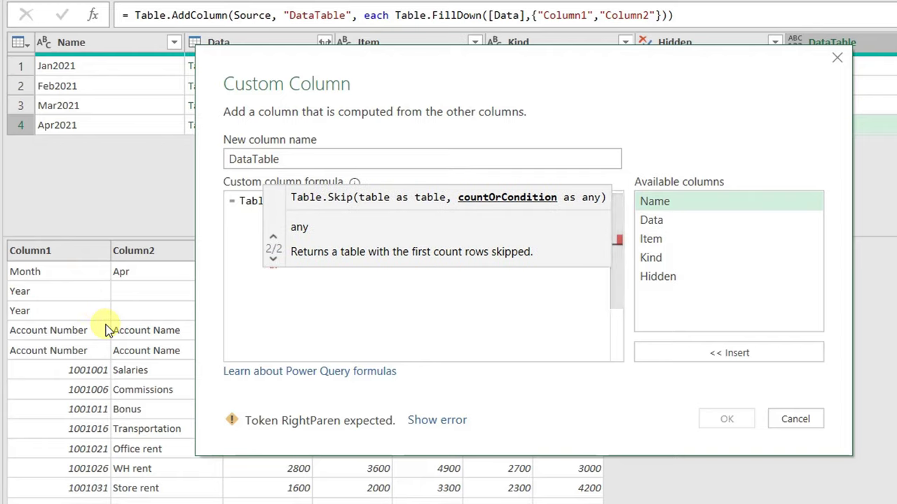
text(4)
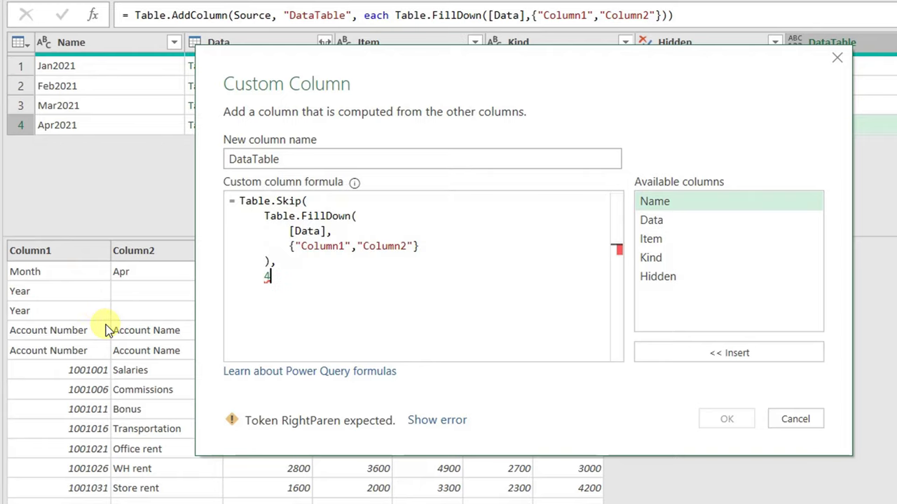
key(Return)
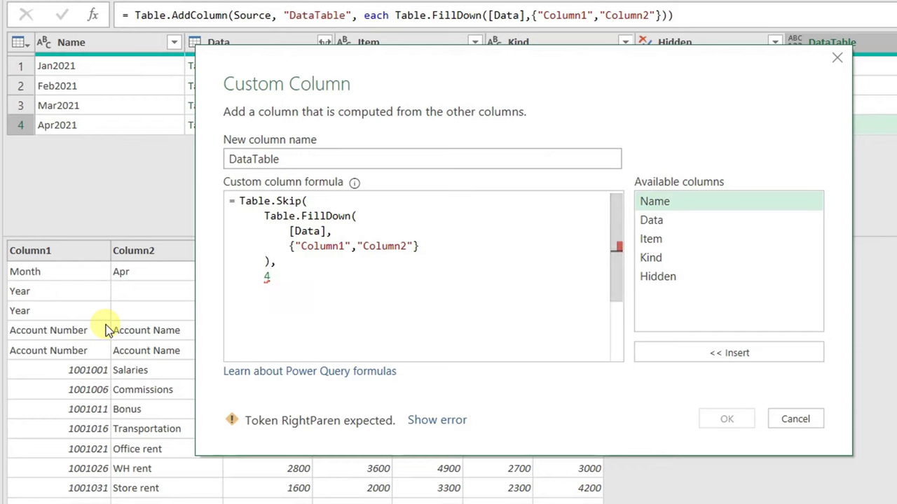
key(BackSpace)
text())
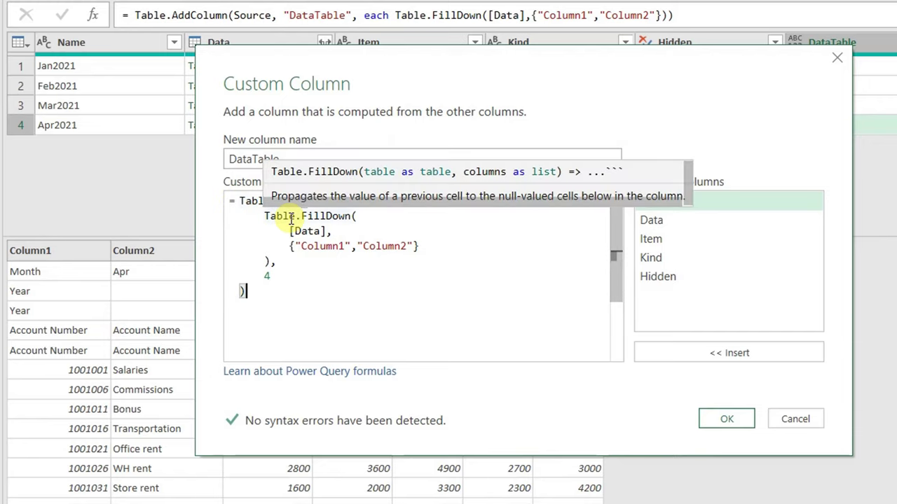
click(711, 417)
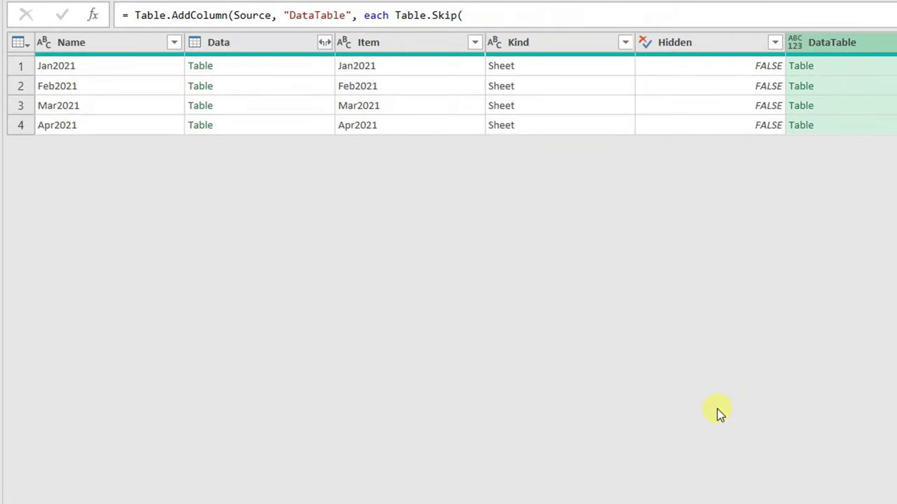
Preview the Jan2021, Feb2021 and Mar2021 DataTables, comparing Jan2021 against its raw Data sheet
click(860, 67)
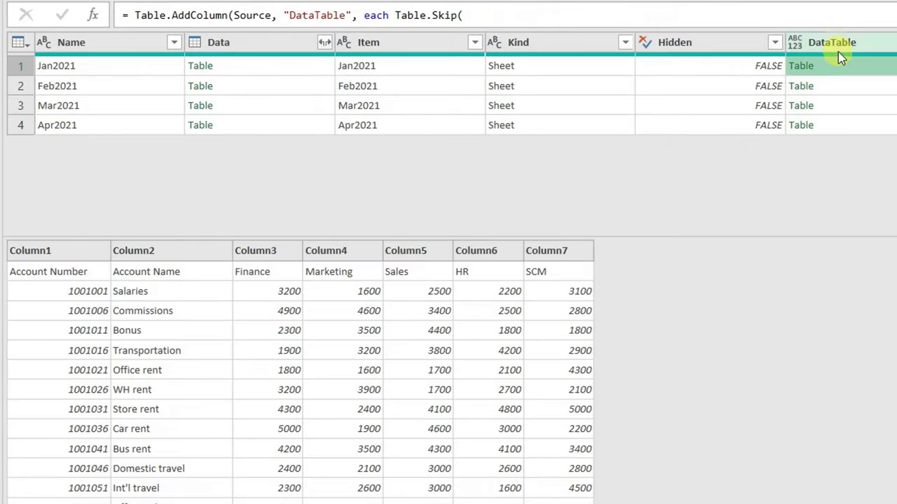
click(836, 45)
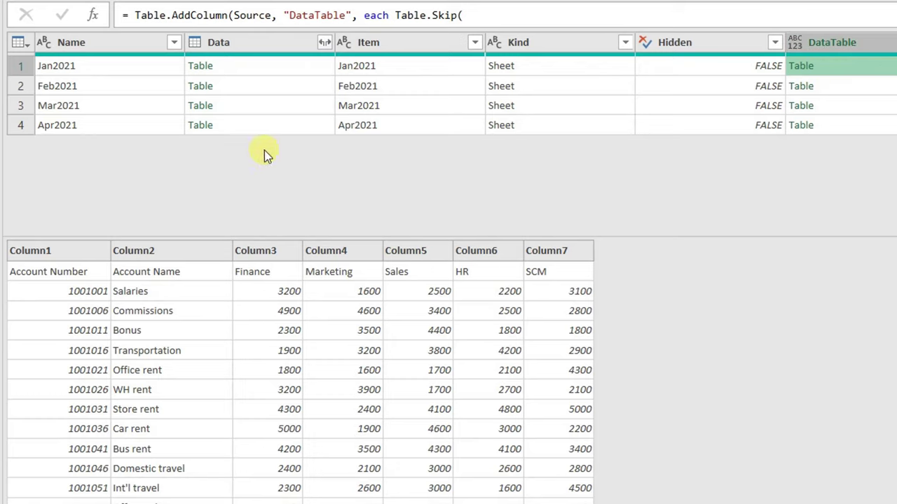
click(271, 66)
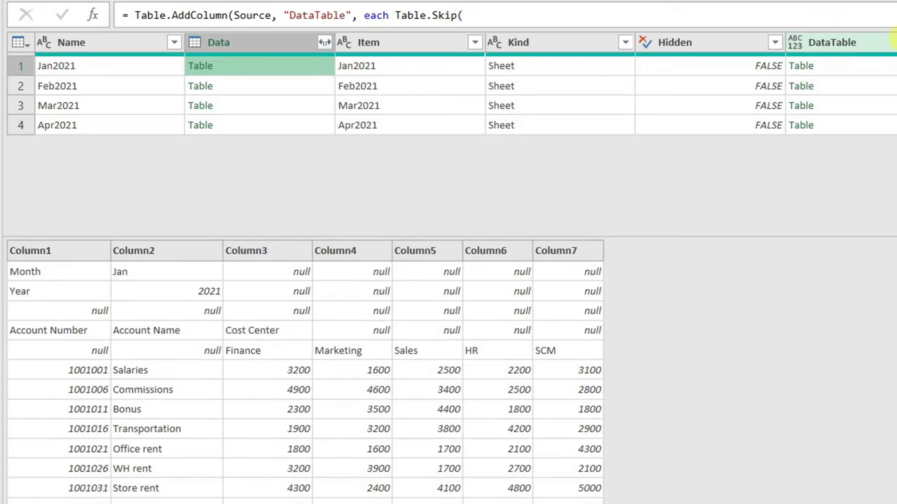
click(889, 65)
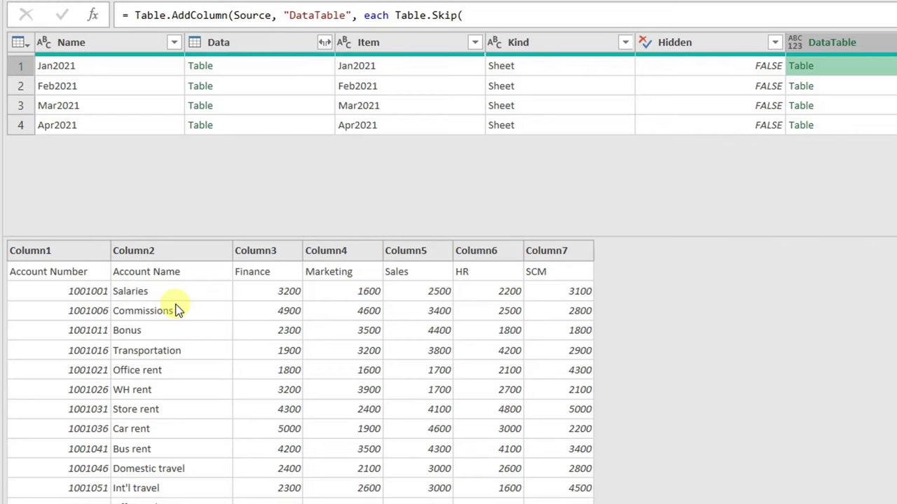
click(879, 86)
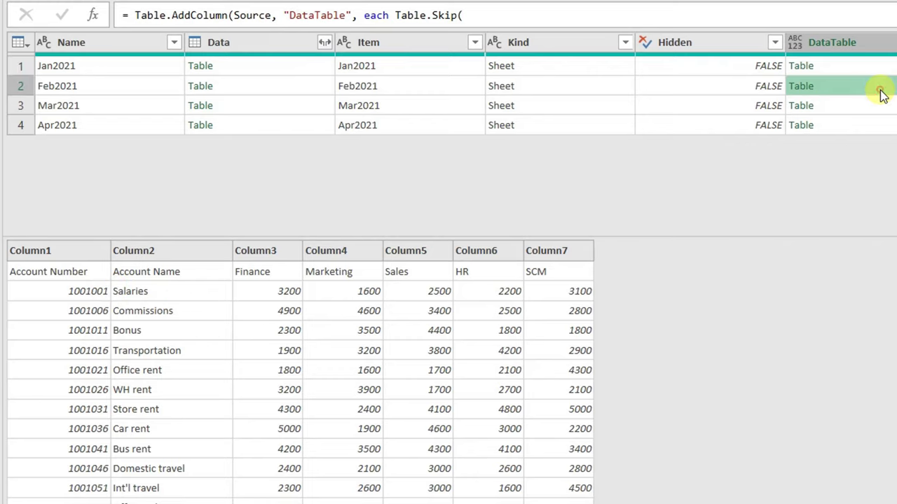
click(891, 105)
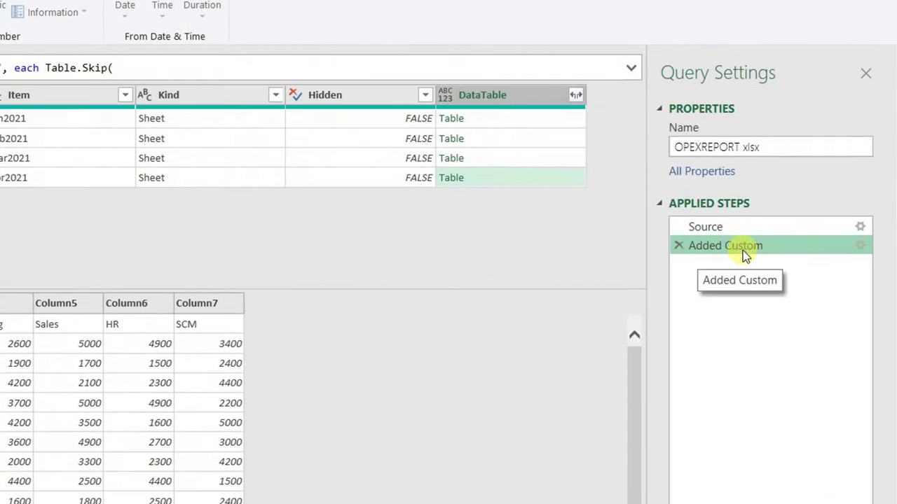
In the Added Custom formula, insert Table.PromoteHeaders( above the Table.Skip expression
click(859, 245)
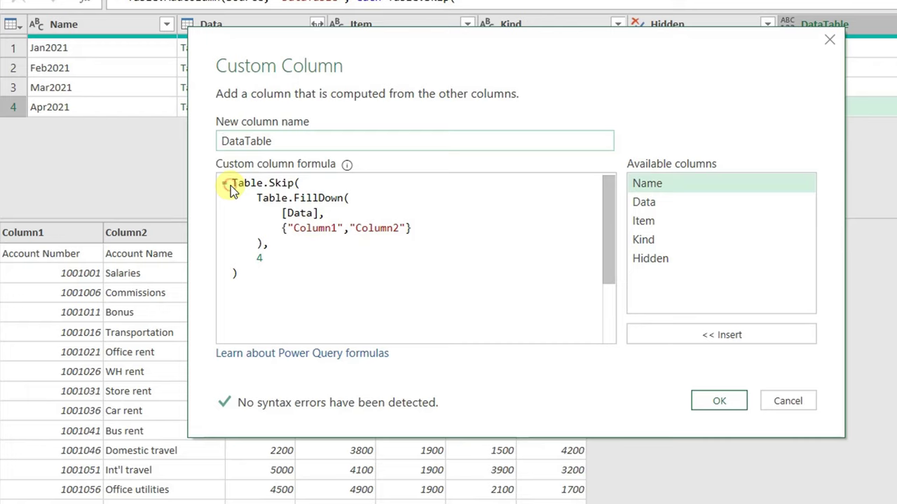
click(233, 184)
key(Return)
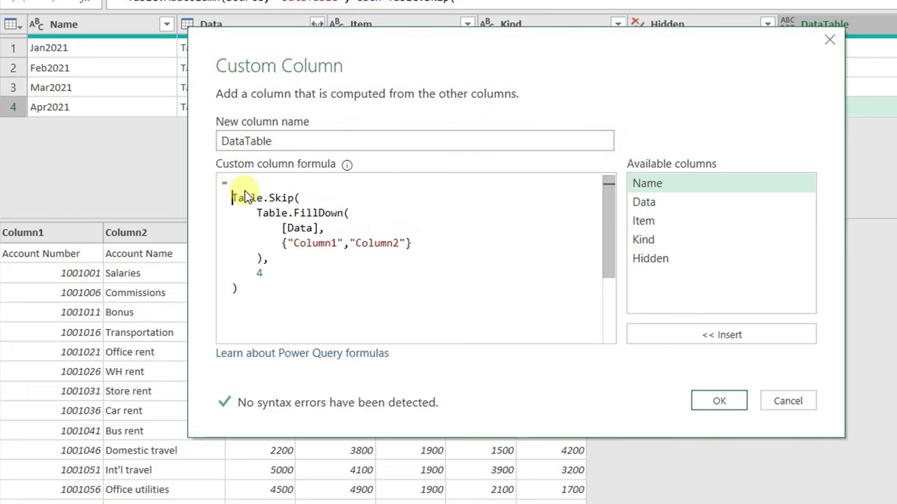
text(Tabl)
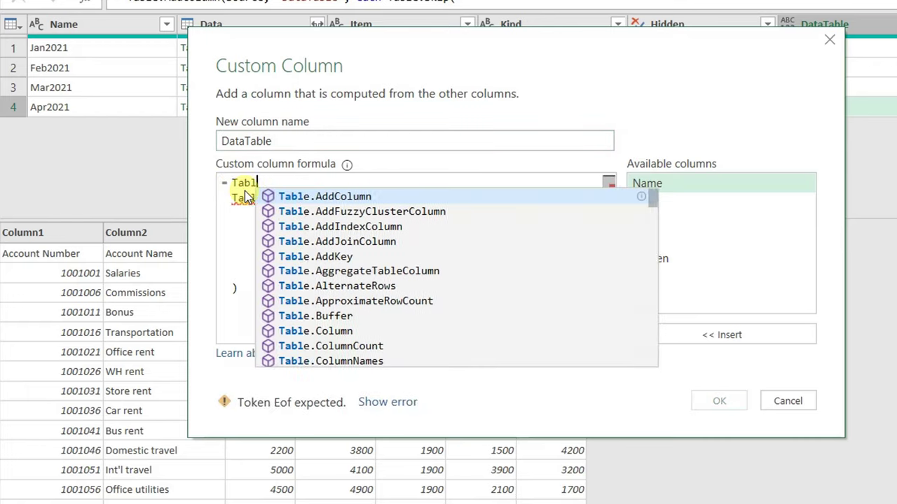
text(e.Promo)
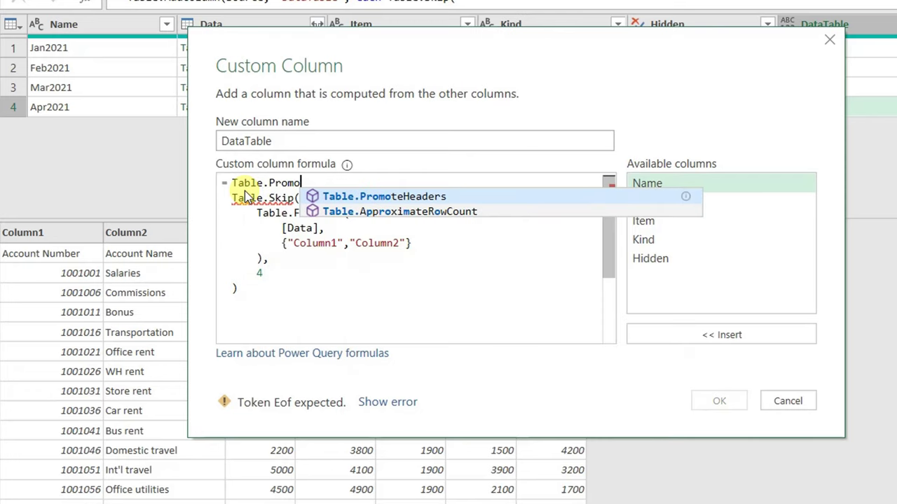
text(teHeaders()
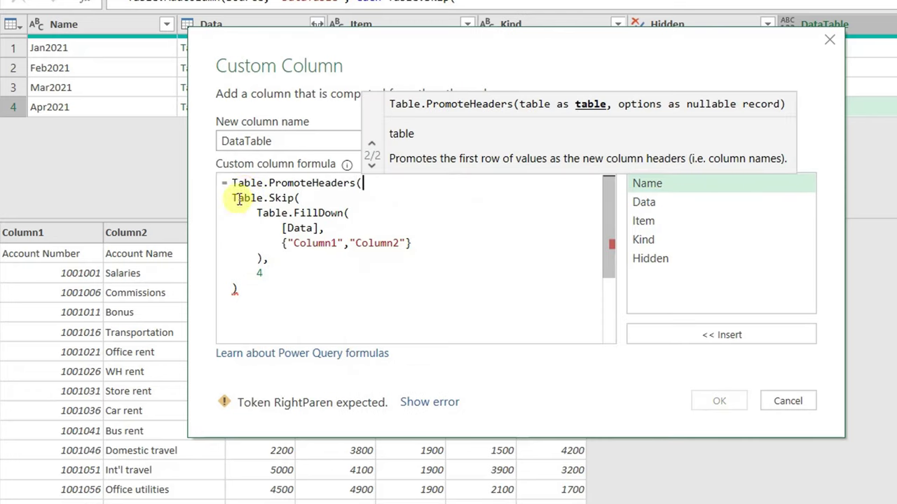
Close the Table.PromoteHeaders wrapper with a final parenthesis and apply the DataTable formula
drag(233, 197, 298, 294)
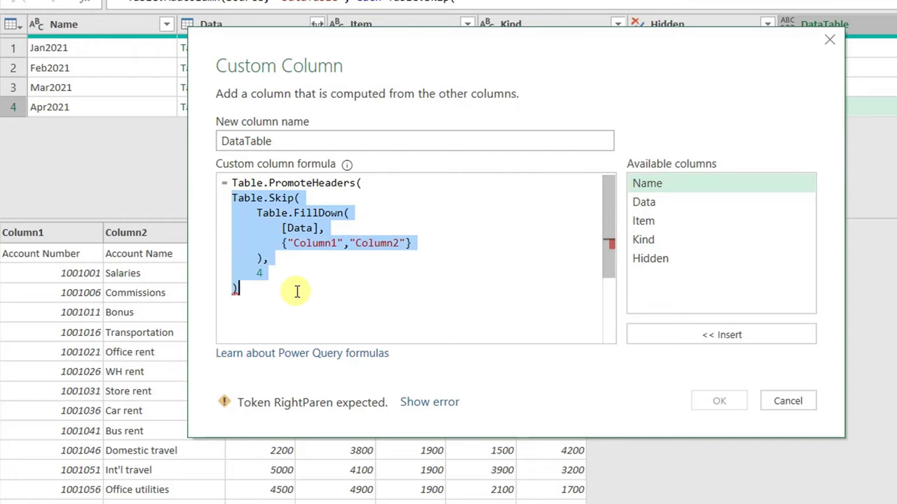
click(382, 183)
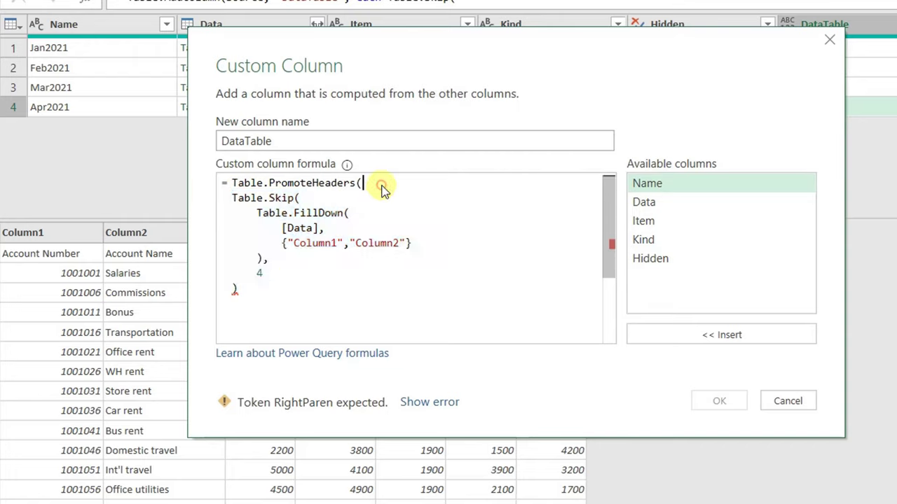
key(Down)
click(364, 183)
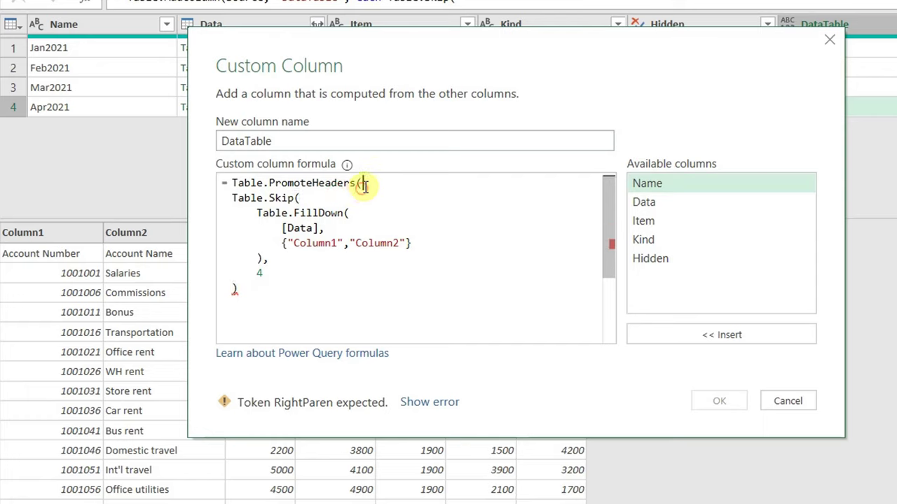
drag(232, 198, 266, 290)
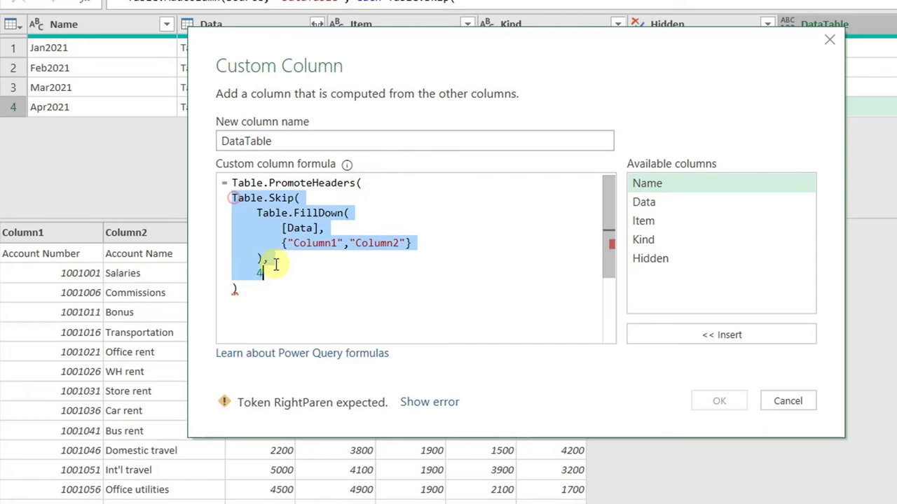
click(266, 290)
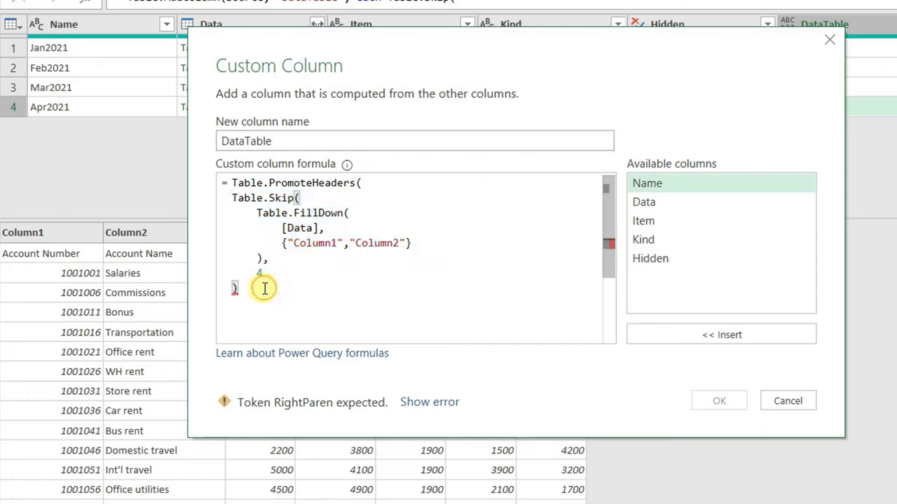
key(Return)
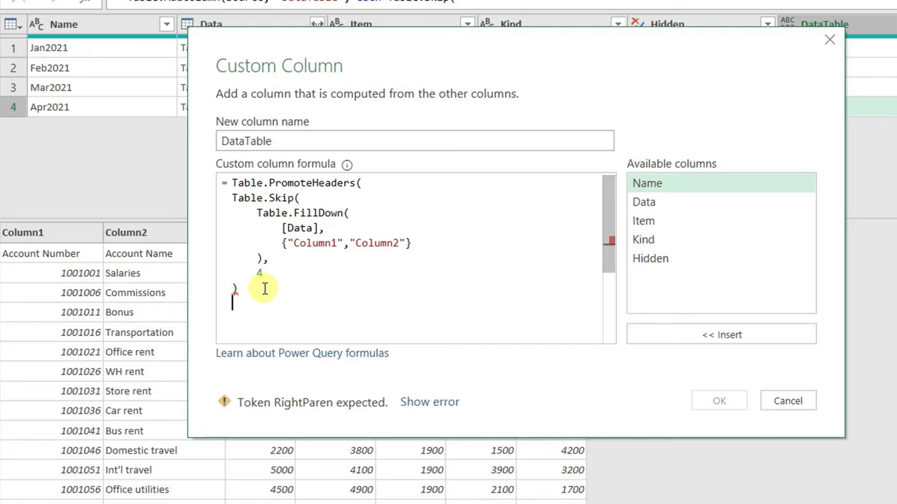
text())
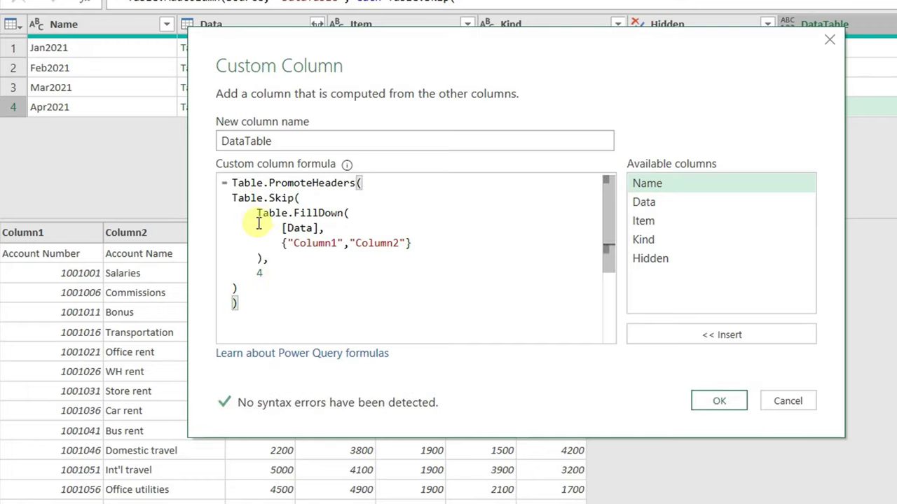
mouse_move(240, 200)
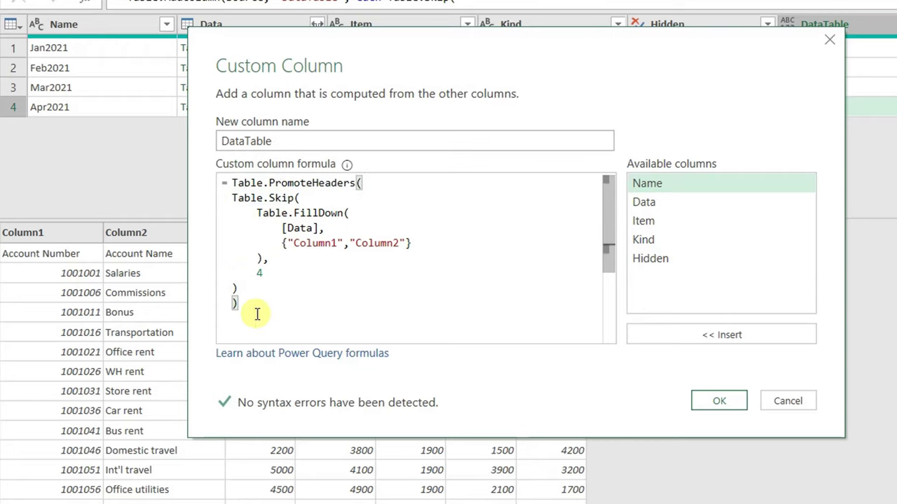
click(721, 402)
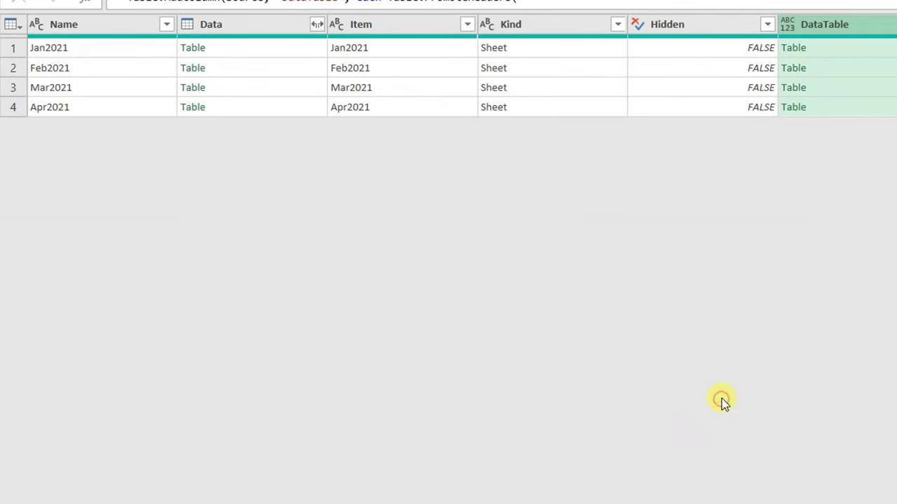
Preview Jan2021's DataTable, now headed Account Number, Account Name, Finance, Sales, HR, SCM
click(855, 51)
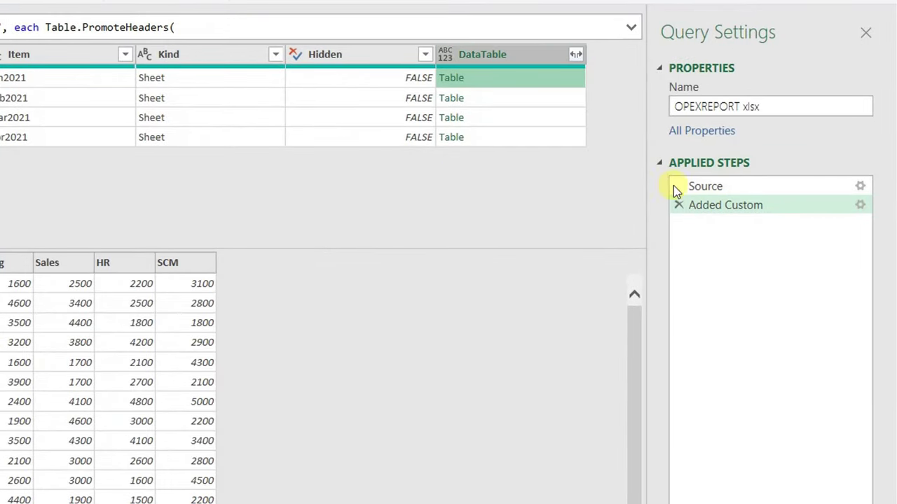
Start the DataTable formula with Table.UnpivotOtherColumns( above the existing PromoteHeaders block
click(860, 205)
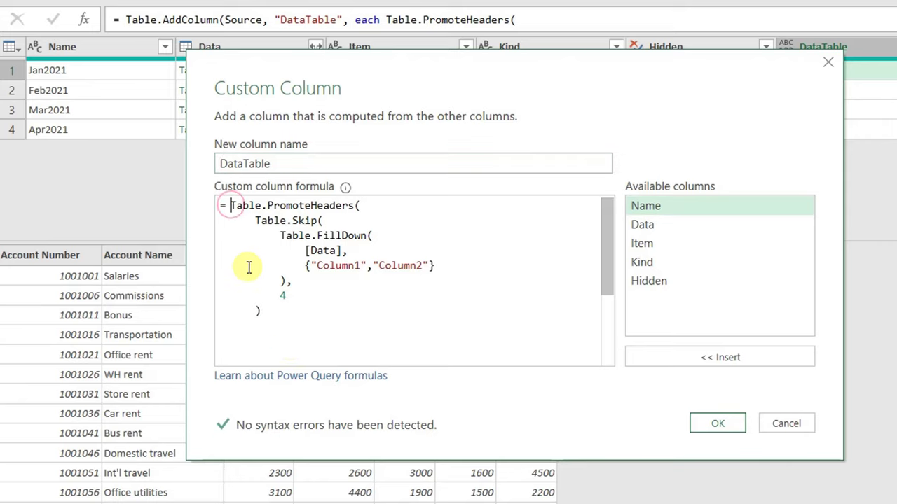
key(Return)
key(Up)
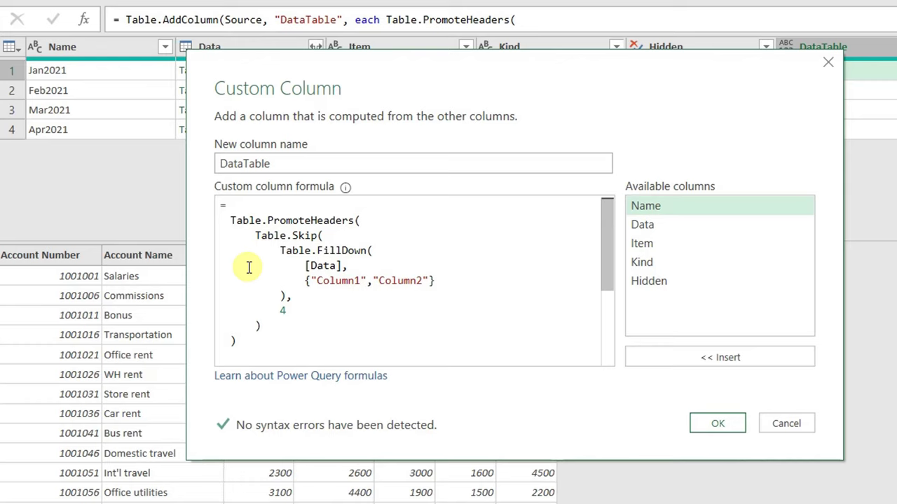
text(Table)
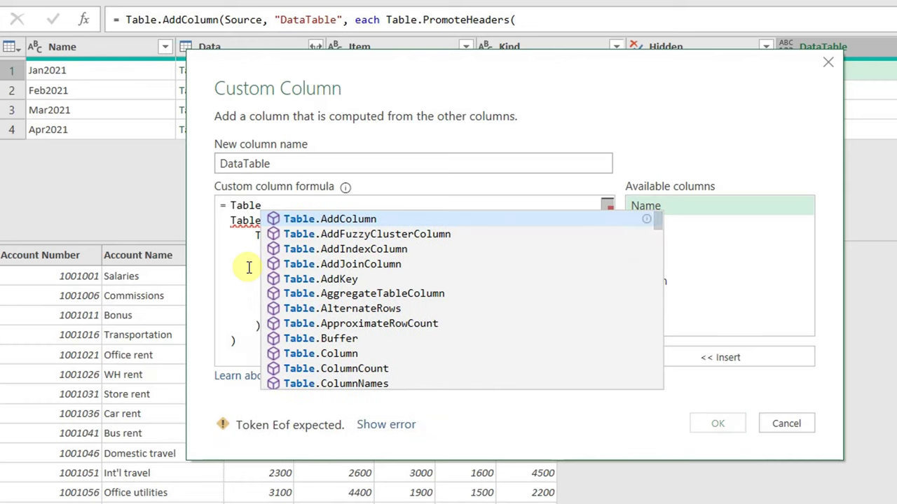
text(.)
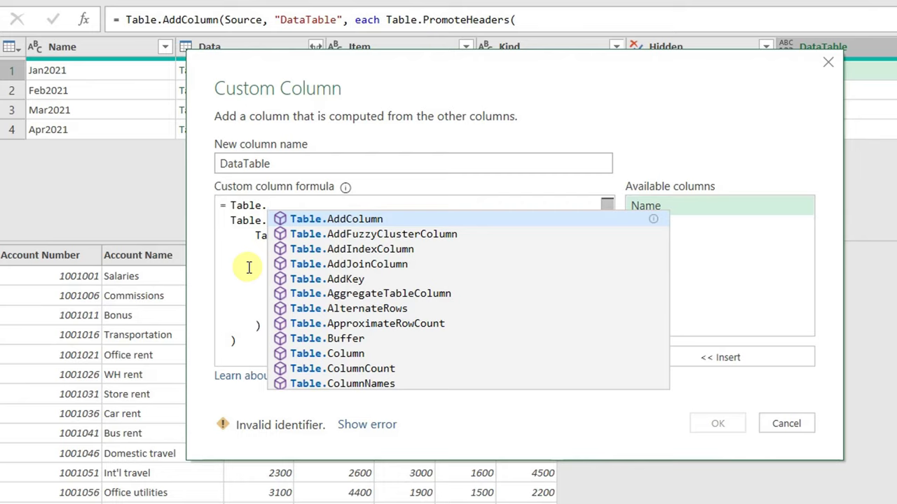
text(Unpi)
key(Down)
key(Tab)
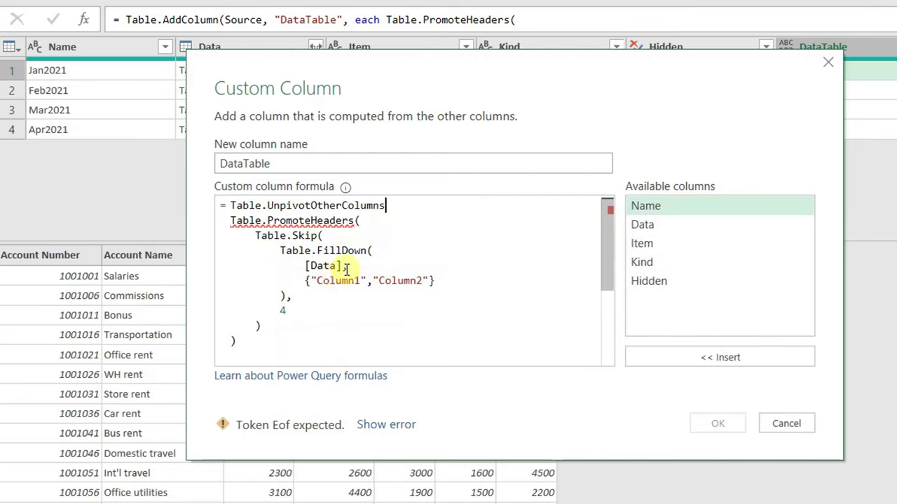
text(()
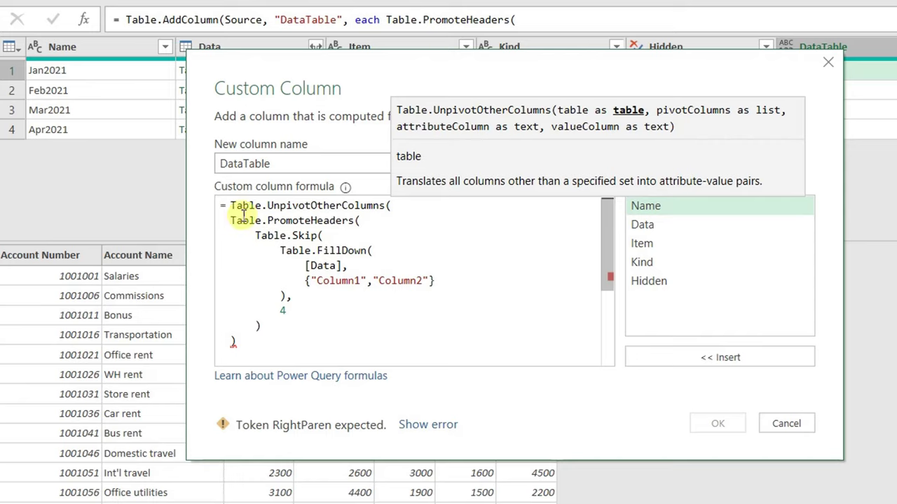
mouse_move(264, 220)
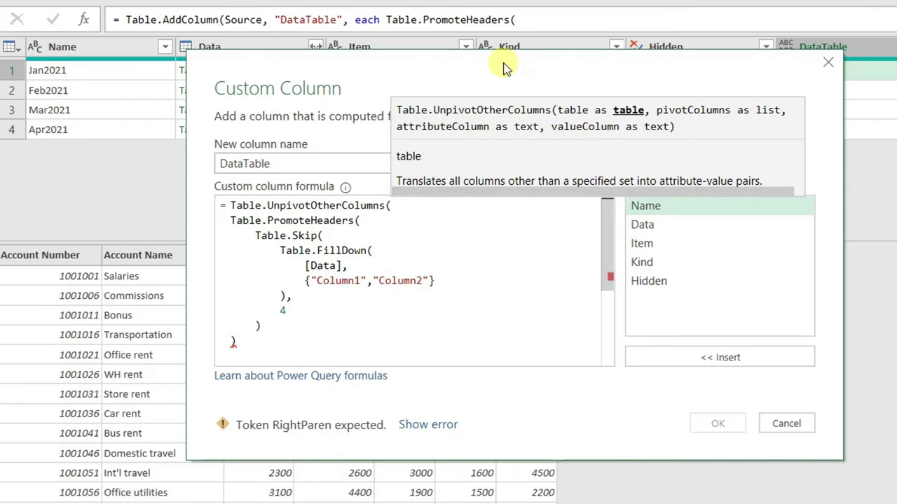
drag(506, 68, 579, 49)
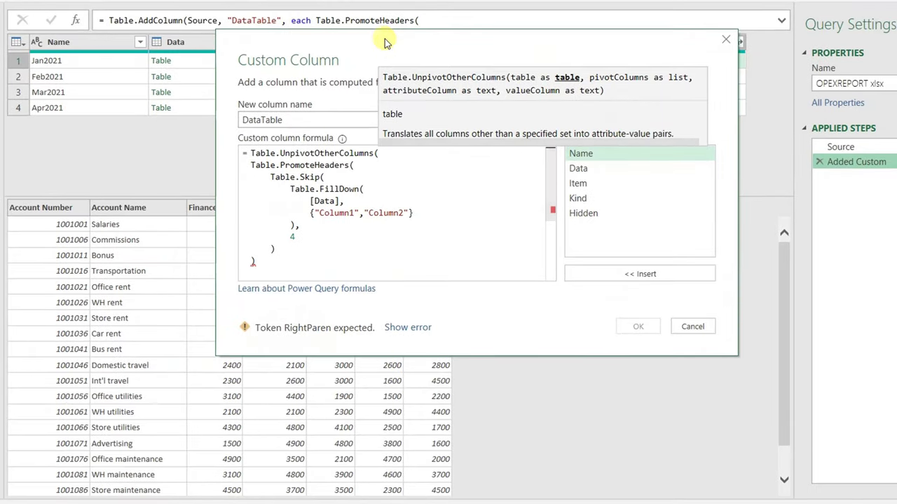
Add {"Account Number","Account Name"} as the unpivot's fixed columns after the PromoteHeaders block
mouse_move(400, 54)
mouse_down()
mouse_move(557, 140)
mouse_move(494, 94)
mouse_up()
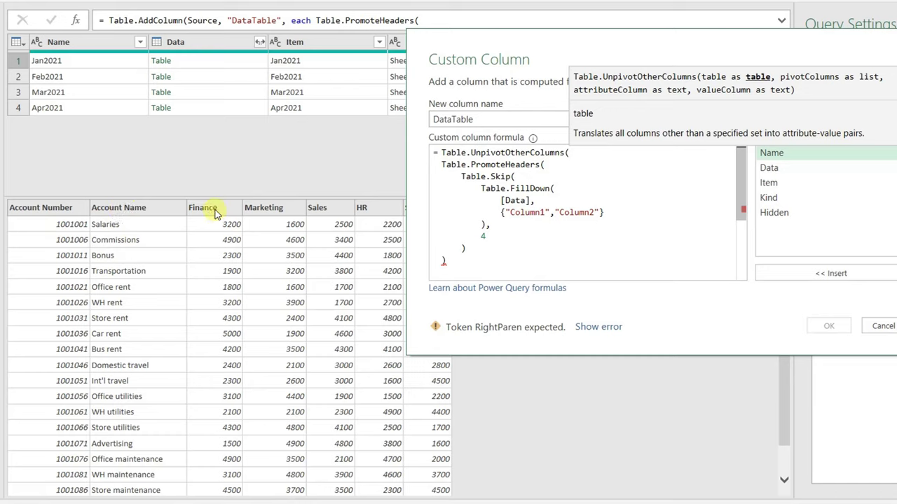
click(452, 260)
text(,)
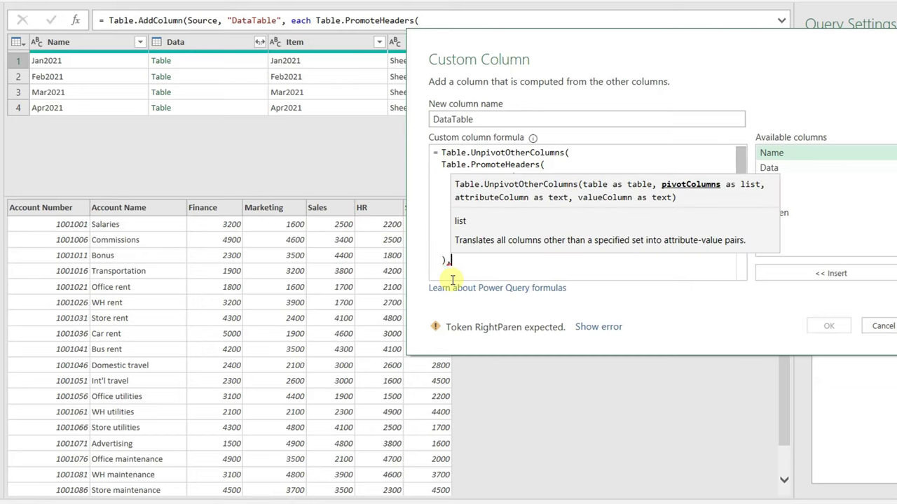
key(Return)
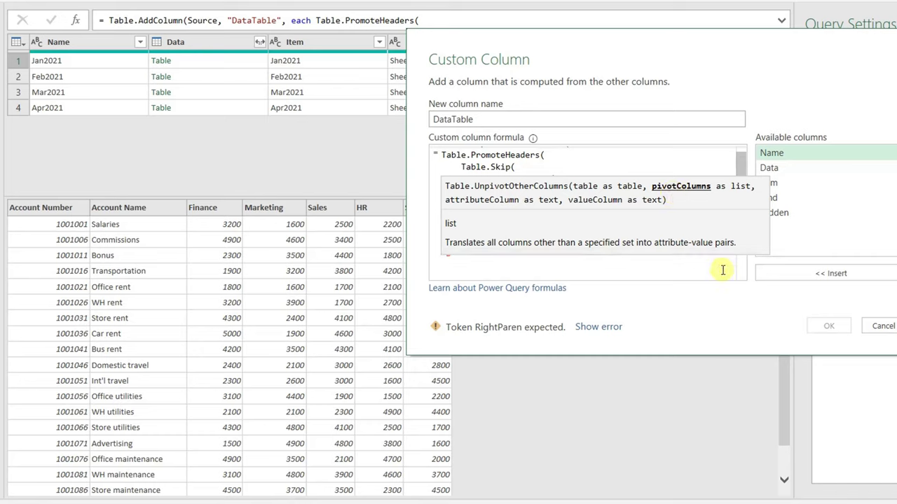
text({)
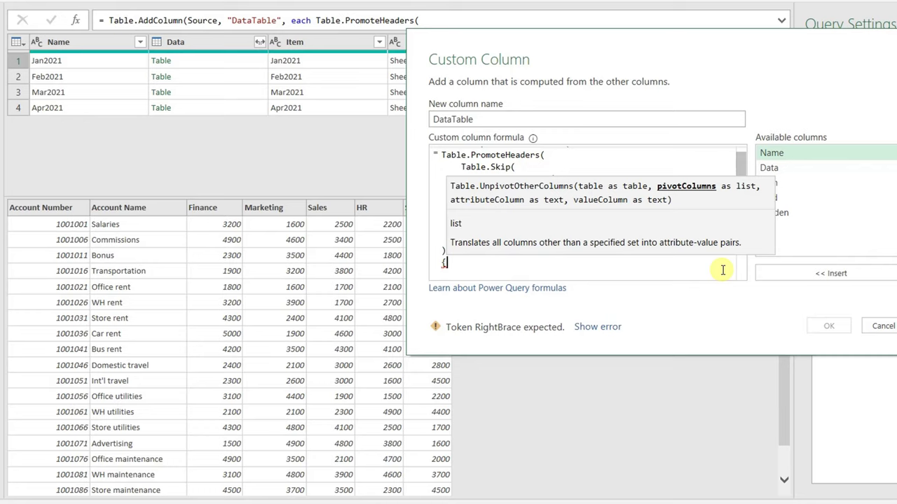
text("Acco)
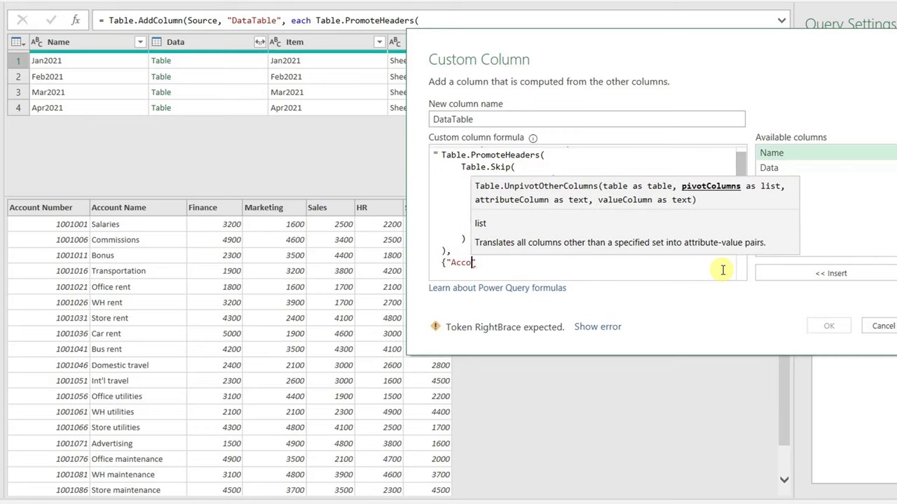
text(unt Numbe)
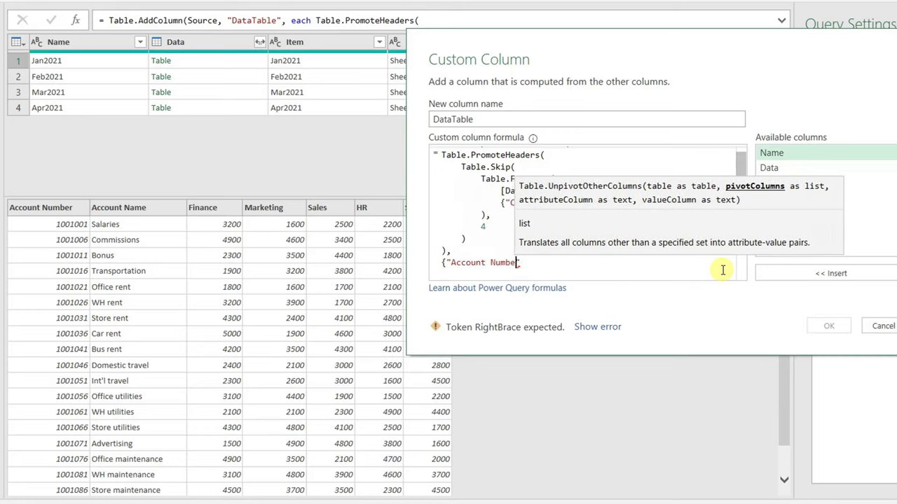
text(r")
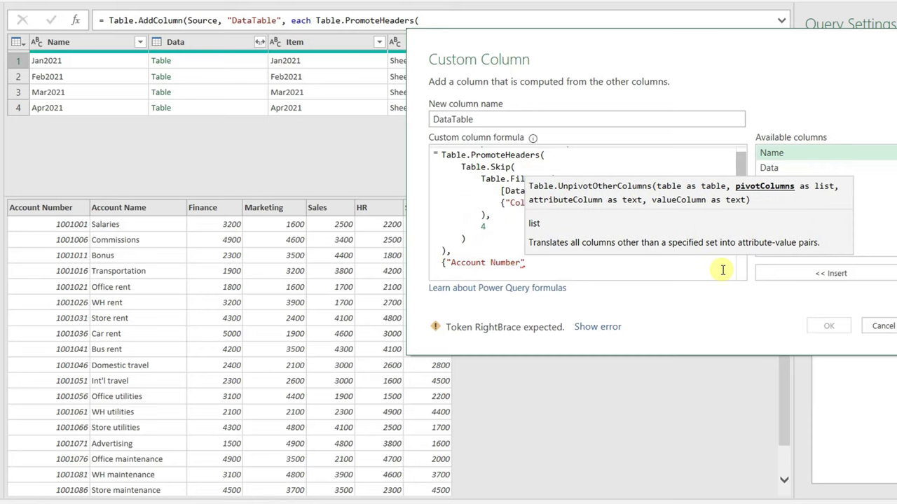
text(,")
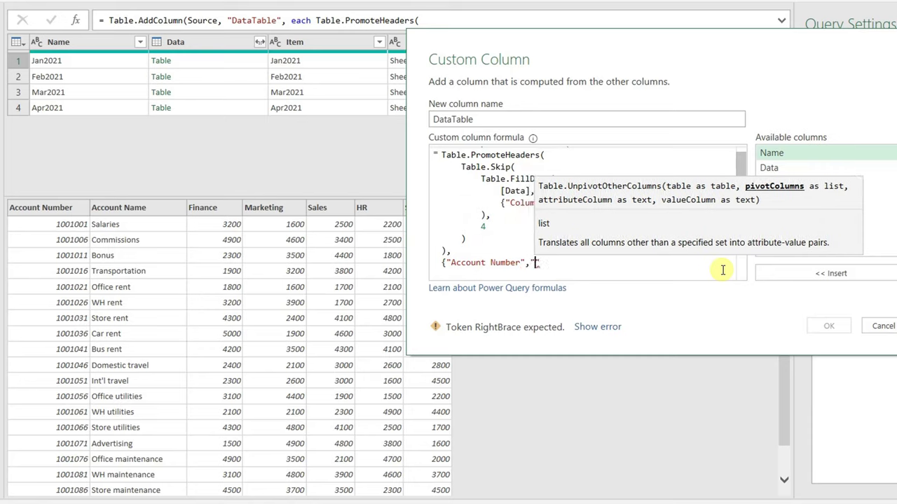
text(Account)
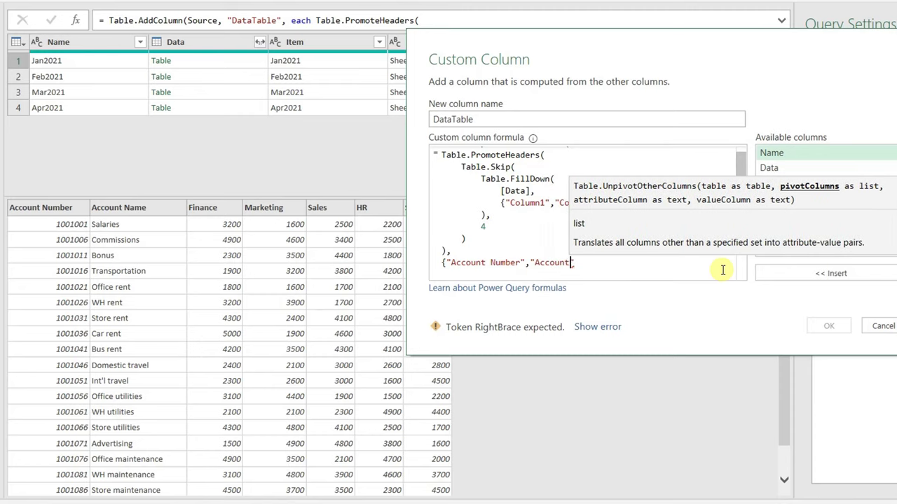
text(Name)
key(BackSpace)
key(BackSpace)
key(BackSpace)
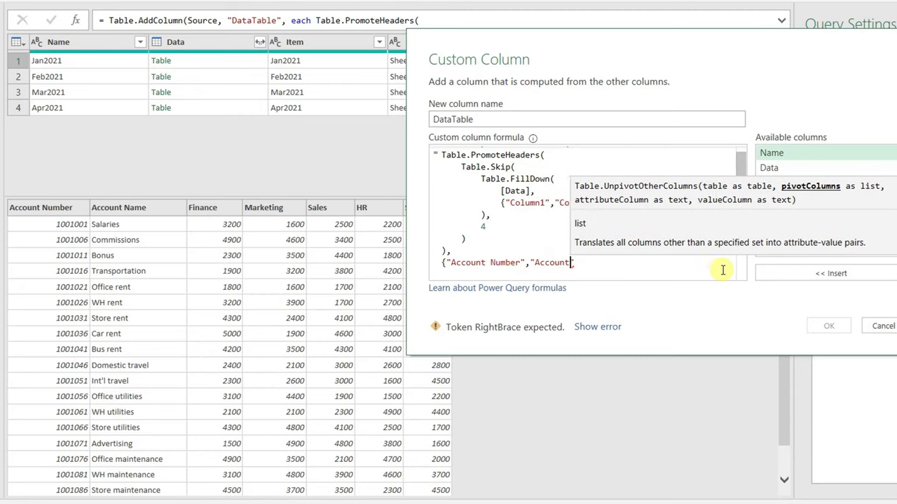
text(Name")
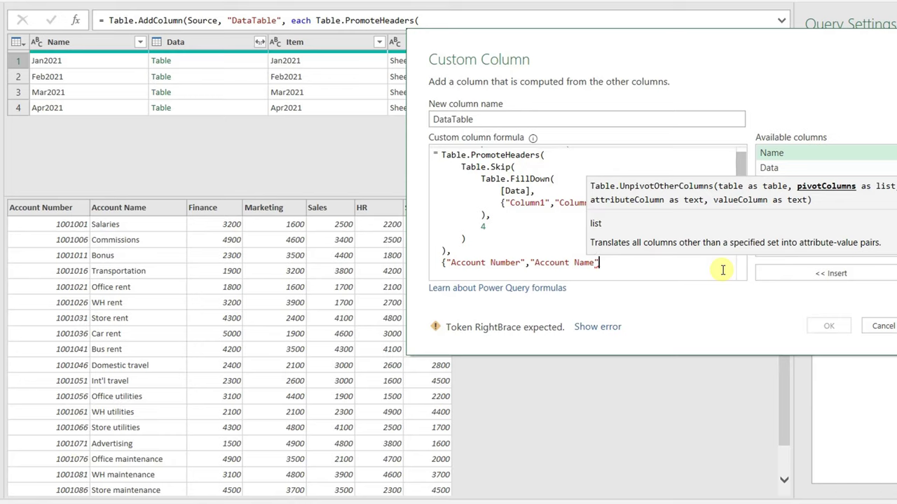
text(})
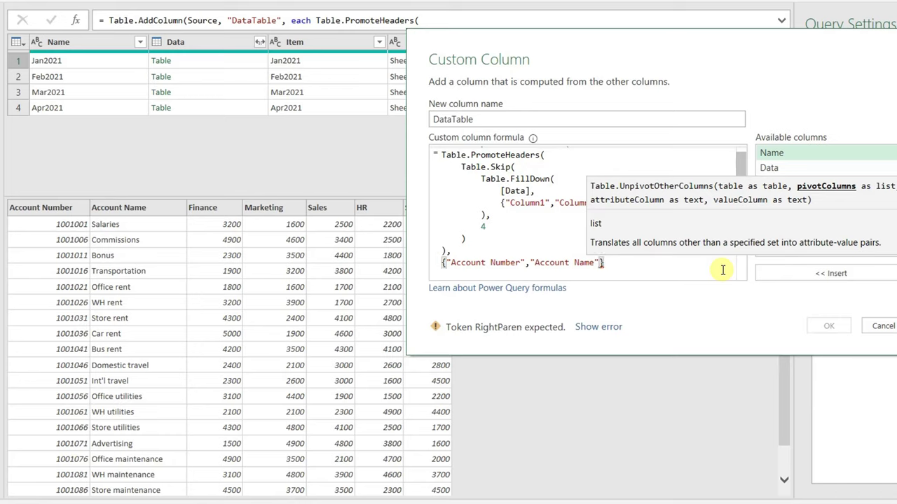
text(,)
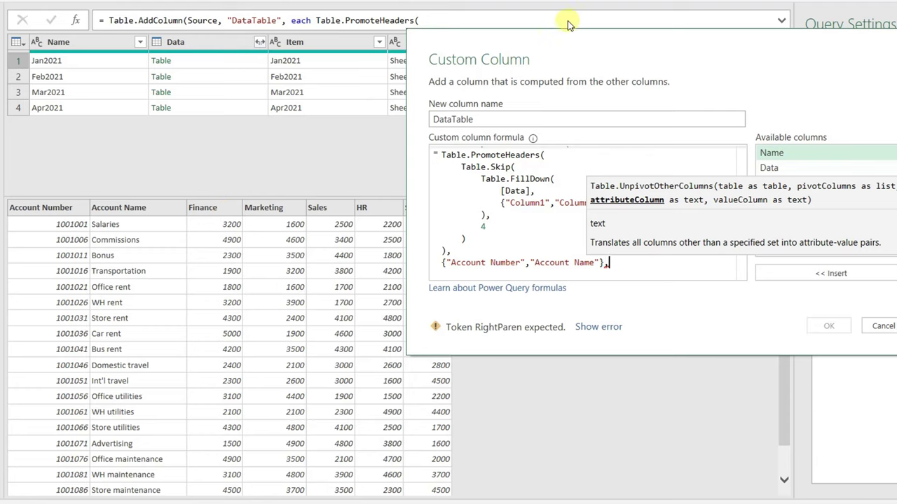
Enter "Cost Center" as the unpivot's attribute column name on its own line
drag(565, 29, 709, 46)
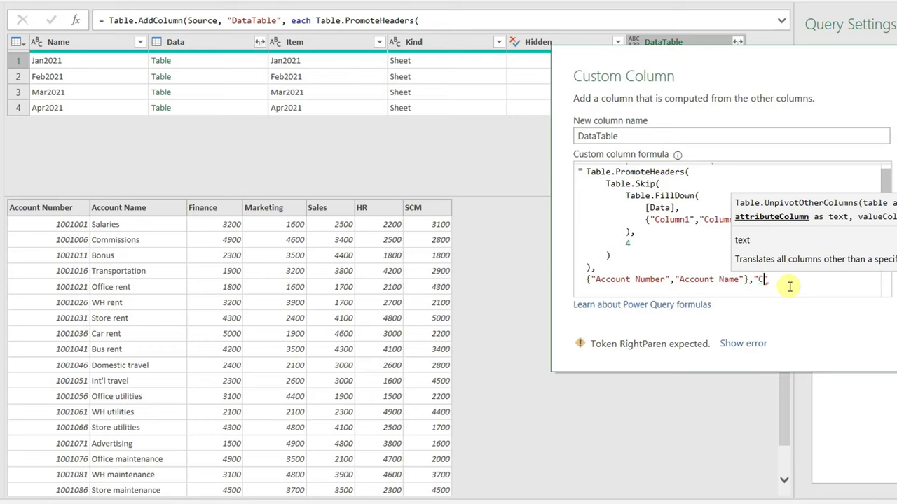
text(ost Center)
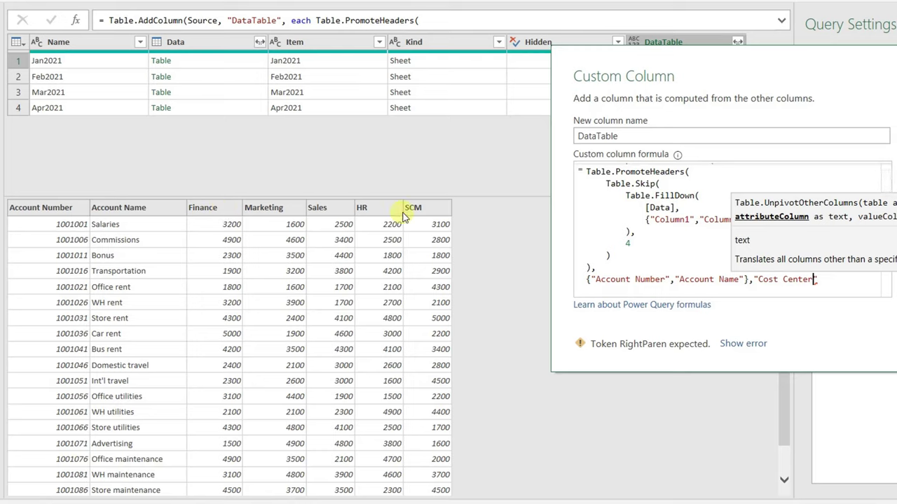
click(818, 280)
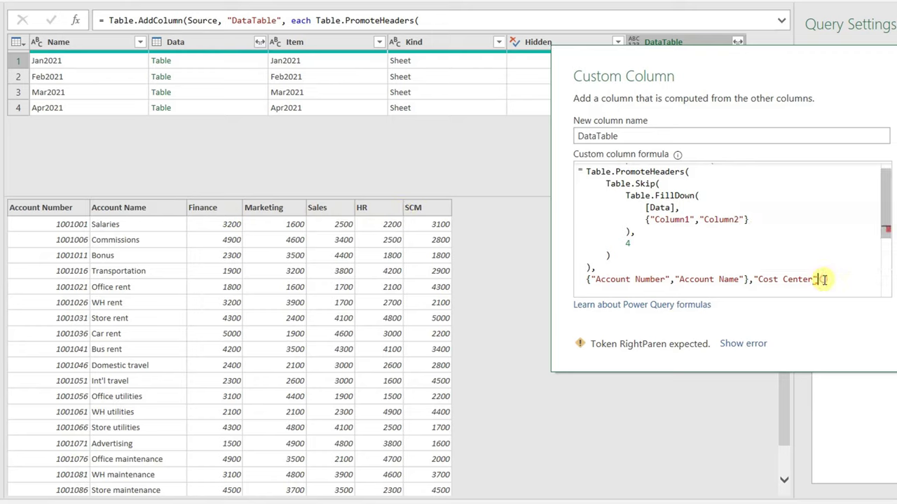
click(753, 280)
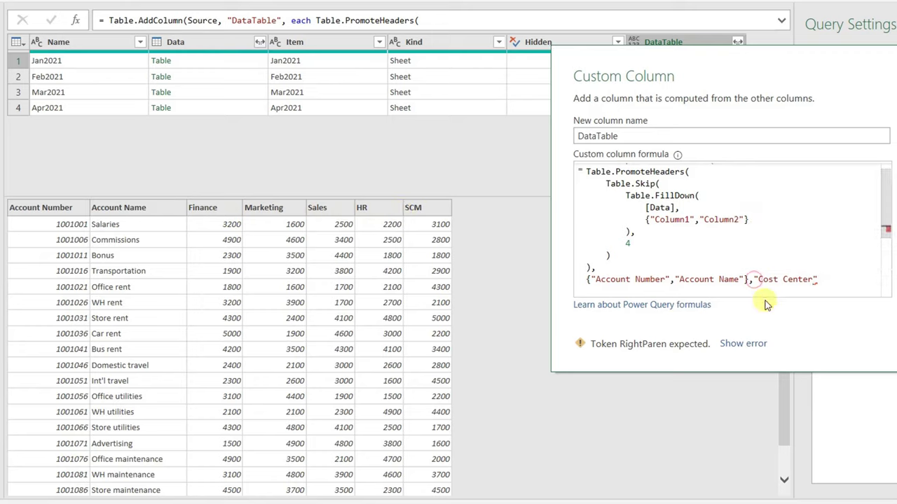
key(Return)
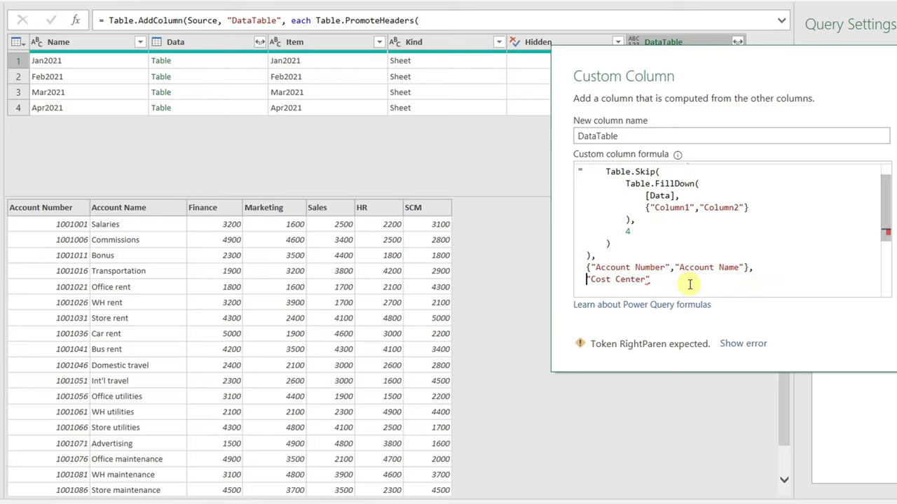
text(,)
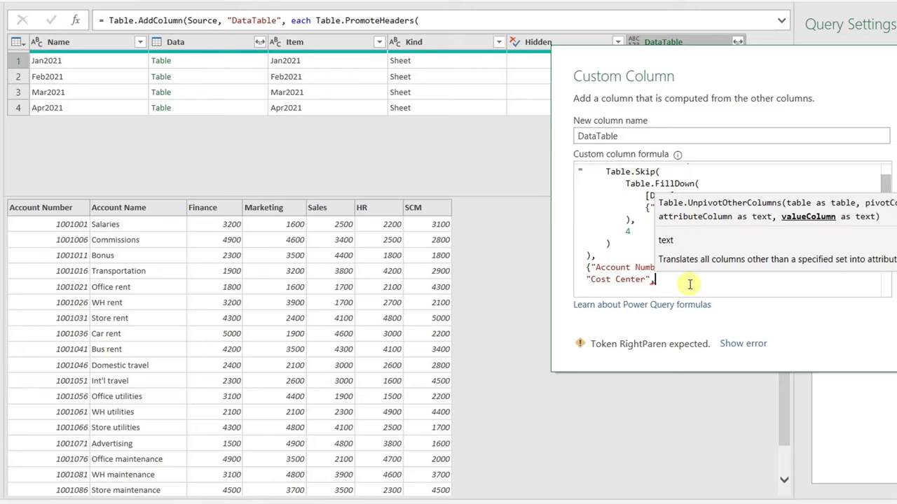
Add "Amount" as the value column, close Table.UnpivotOtherColumns and apply the formula
key(Return)
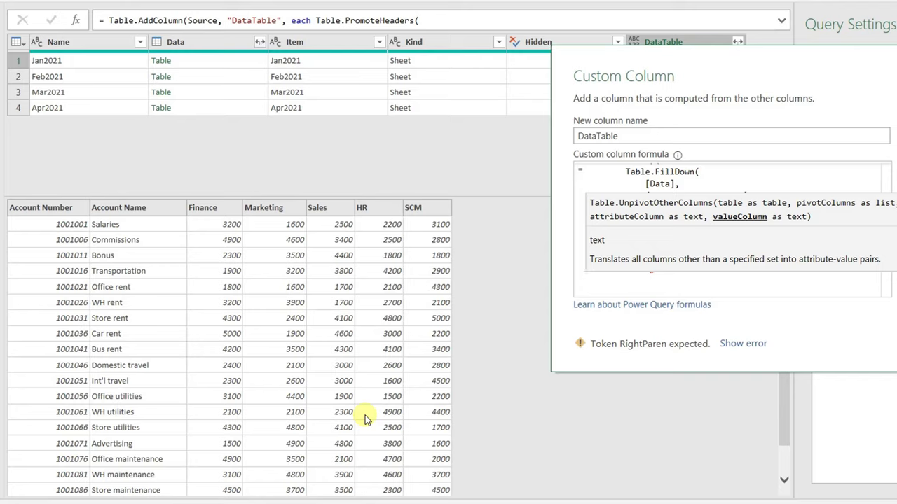
text("Amo)
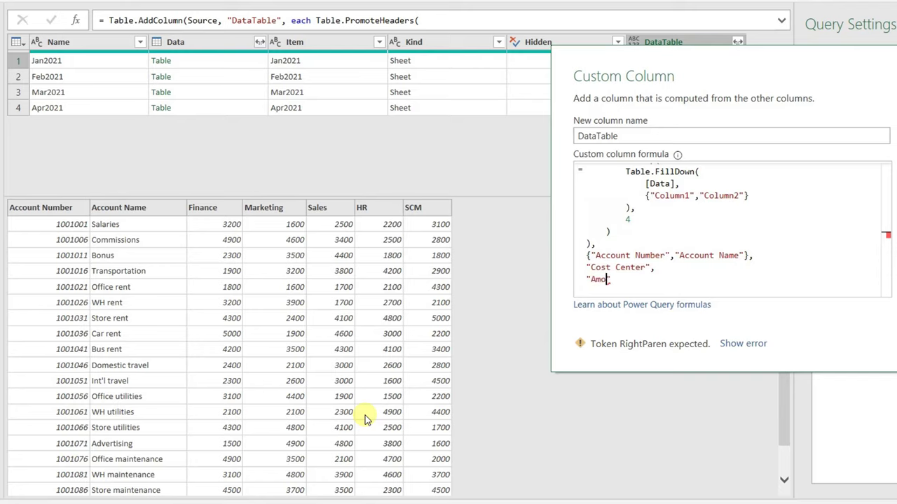
text(unt)
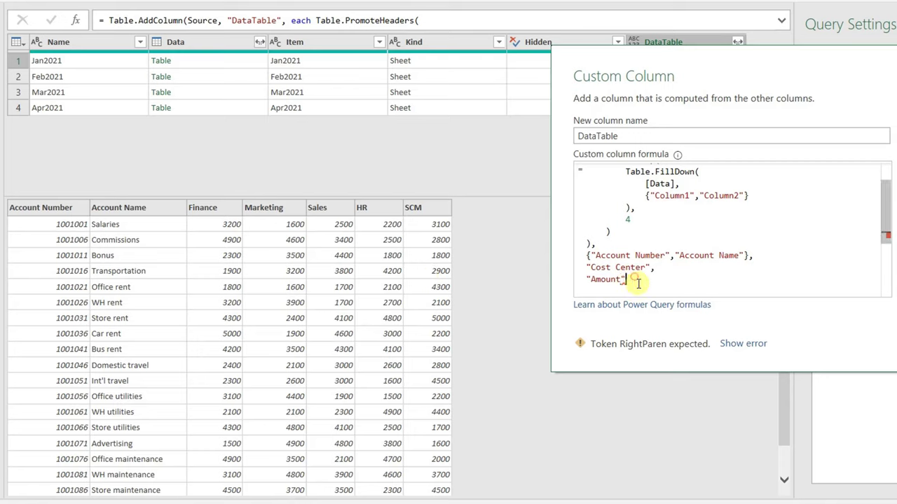
key(Return)
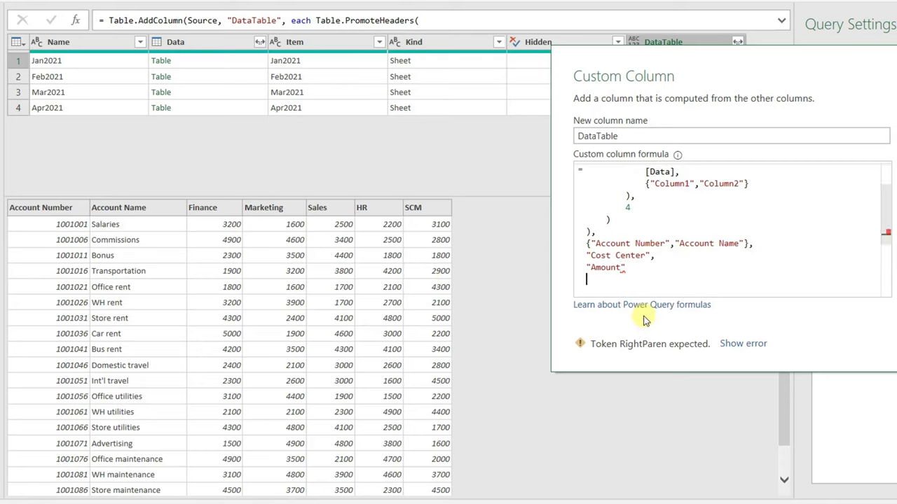
text())
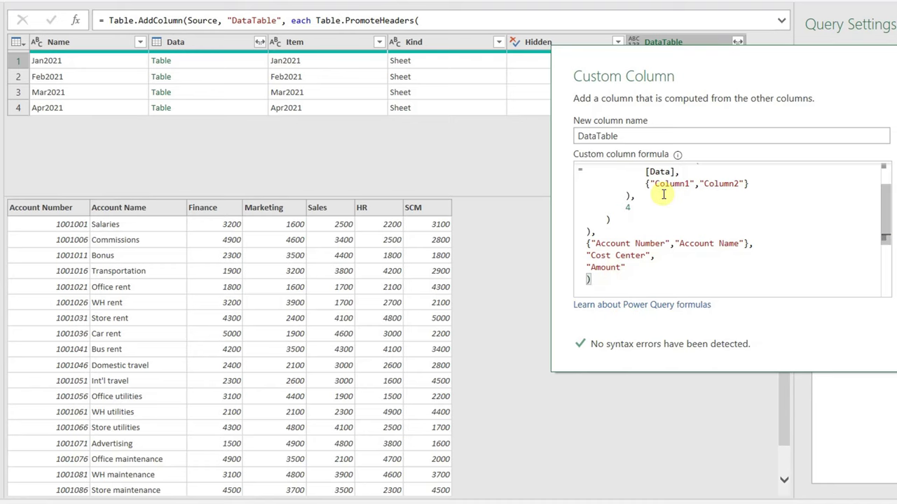
scroll(664, 195, up, 2)
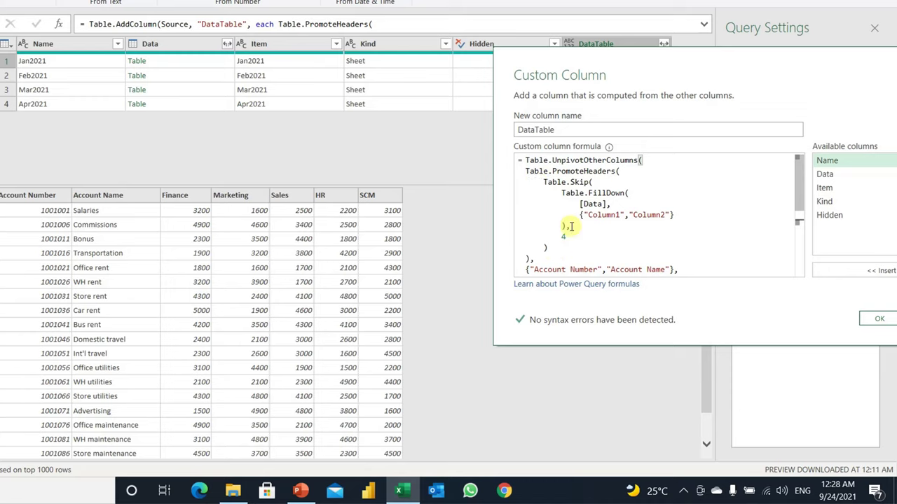
scroll(571, 227, down, 5)
scroll(571, 226, up, 2)
scroll(571, 227, up, 2)
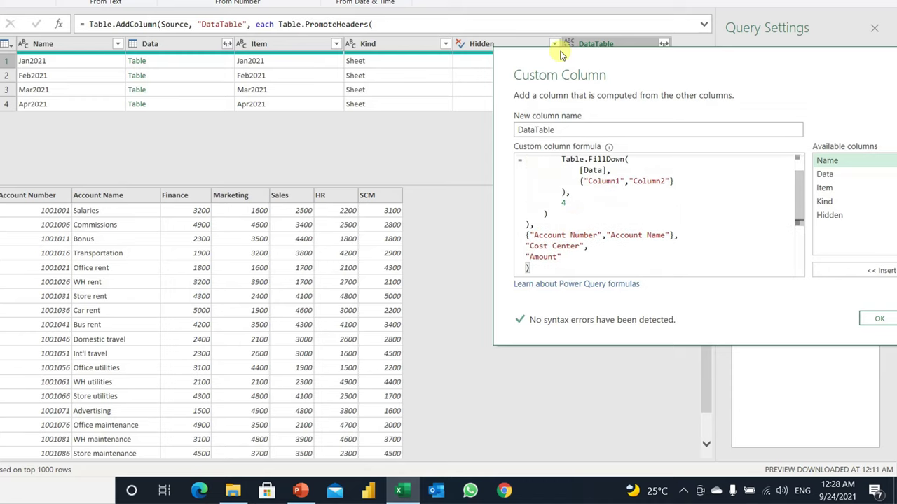
drag(560, 55, 392, 44)
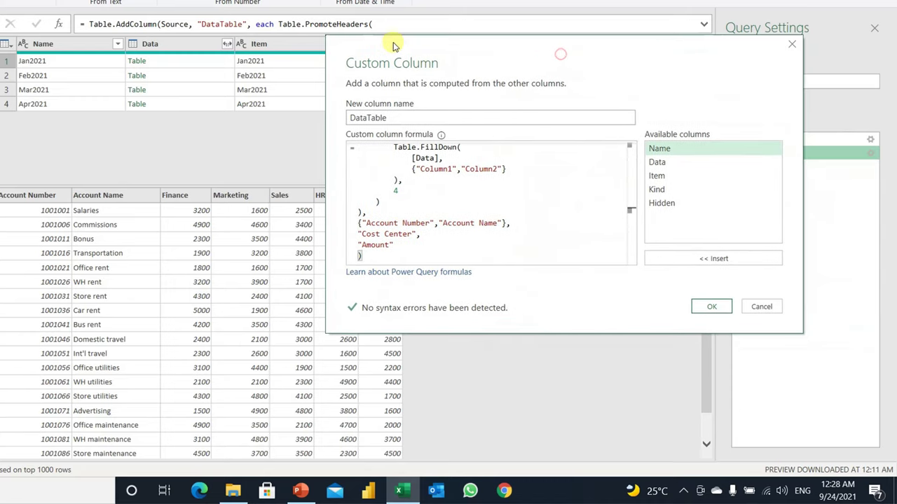
click(711, 309)
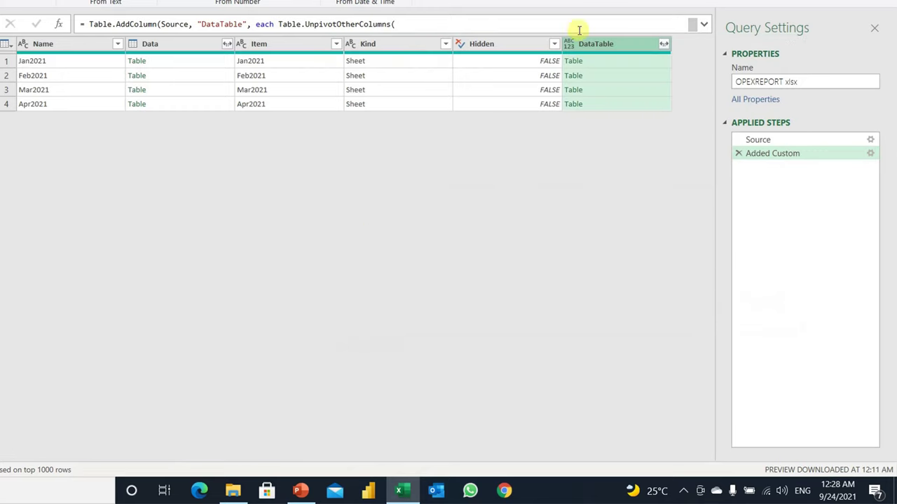
Compare the unpivoted Jan2021 DataTable preview with the raw Jan2021 Data sheet
click(604, 63)
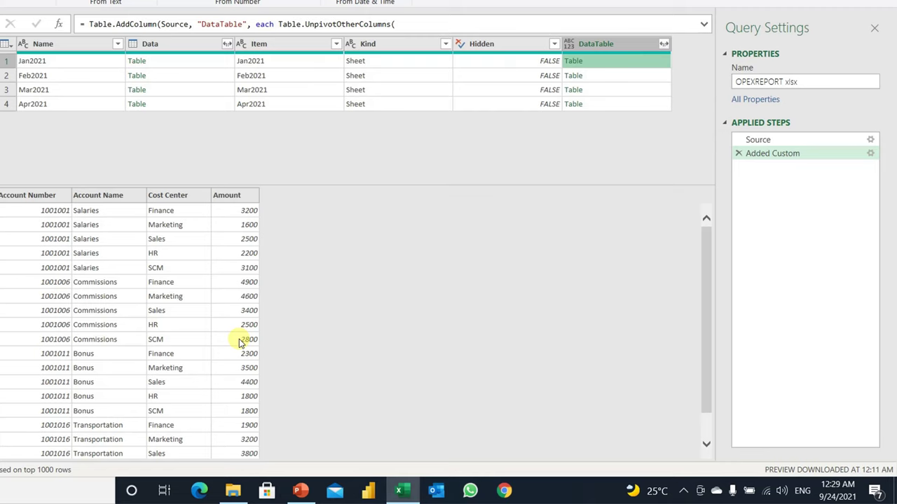
click(193, 65)
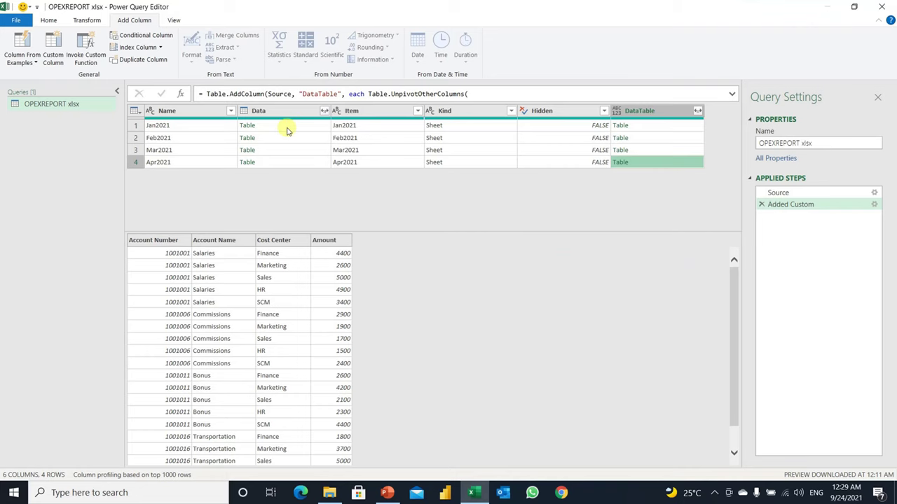
click(286, 127)
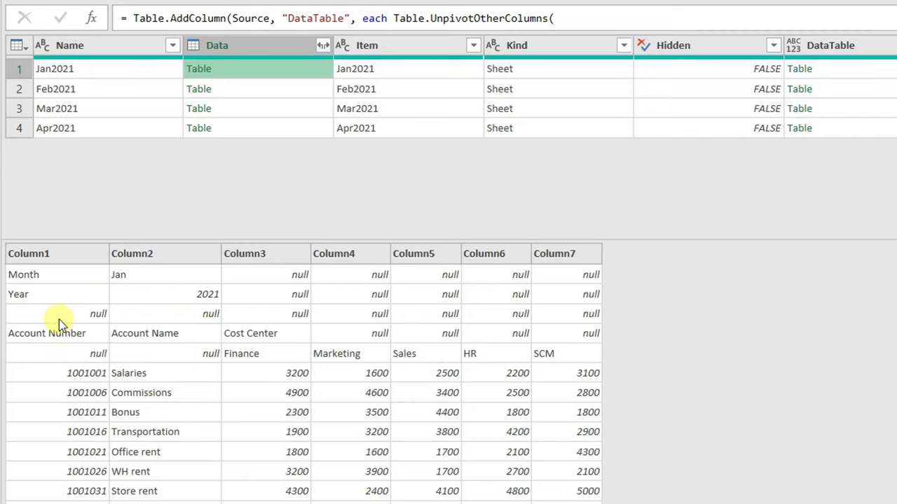
Preview the unpivoted Jan2021 DataTable, then the raw Jan2021 Data sheet again
click(861, 69)
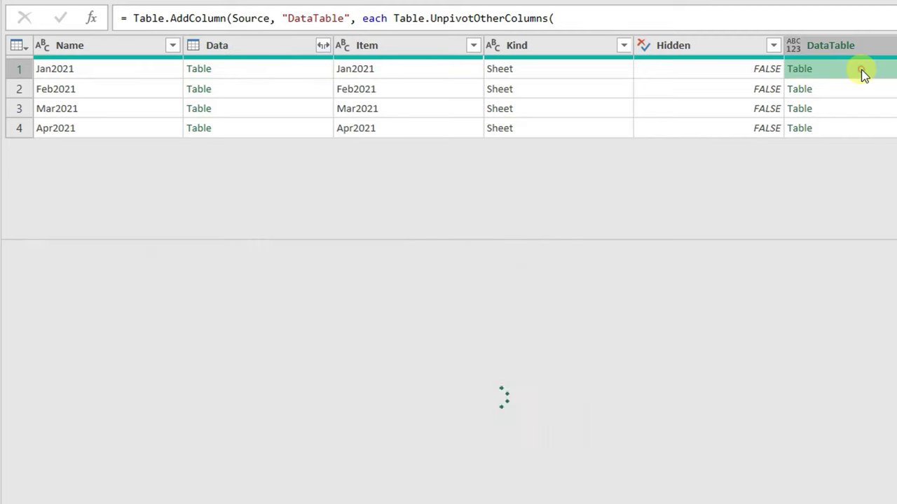
click(266, 69)
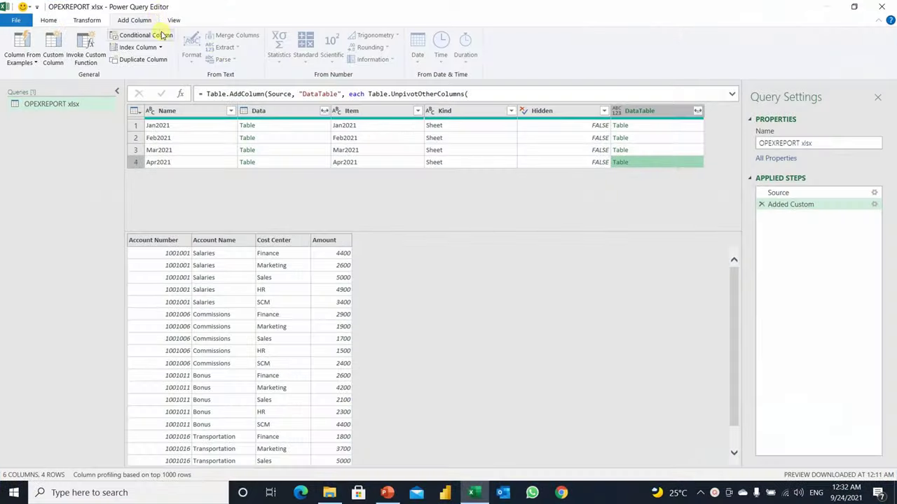
Add a custom column named Headers with the formula Table.FirstN([Data],2)
click(51, 62)
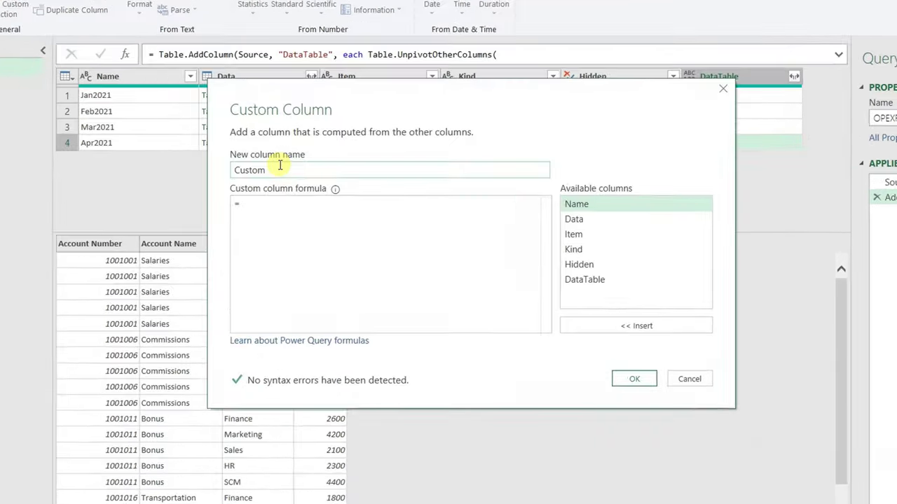
text(Heade)
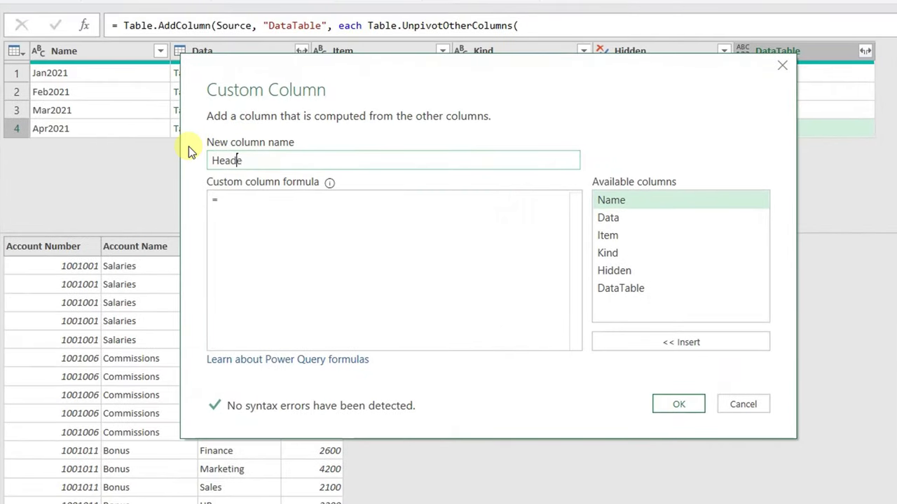
text(rs)
click(251, 210)
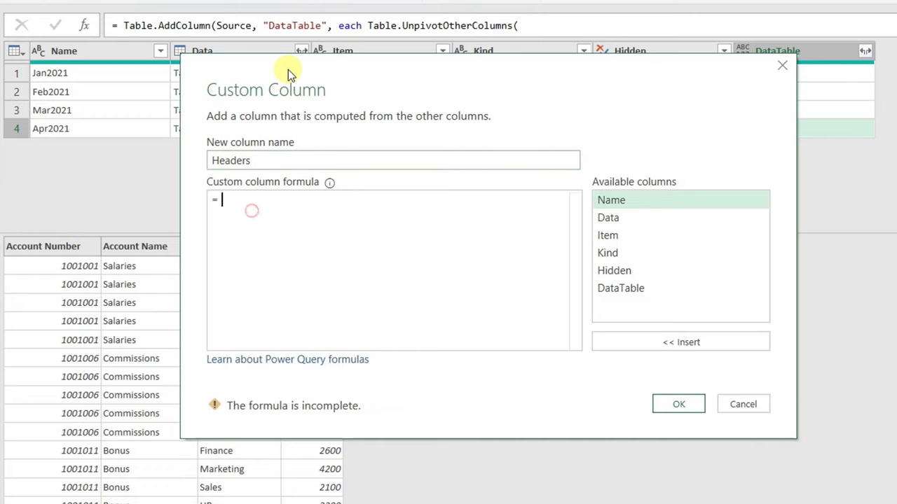
mouse_move(287, 70)
mouse_down()
mouse_move(364, 110)
mouse_move(432, 129)
mouse_up()
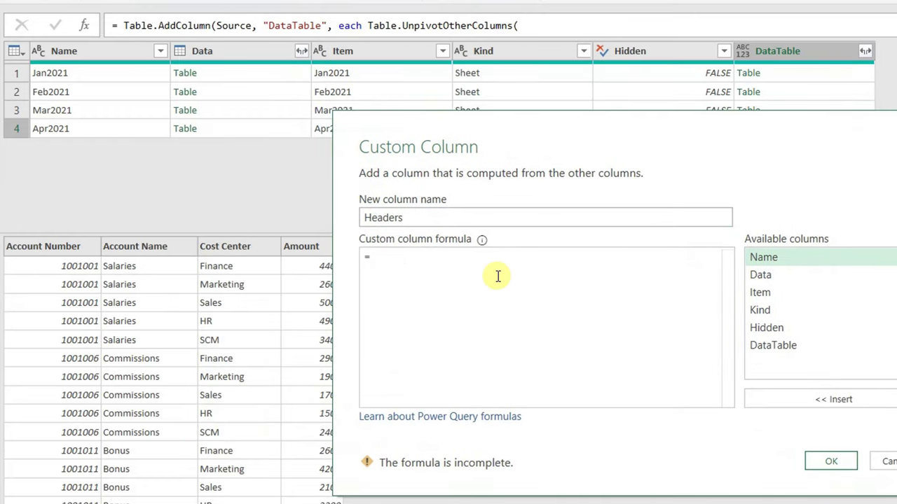
text(Table.Frist)
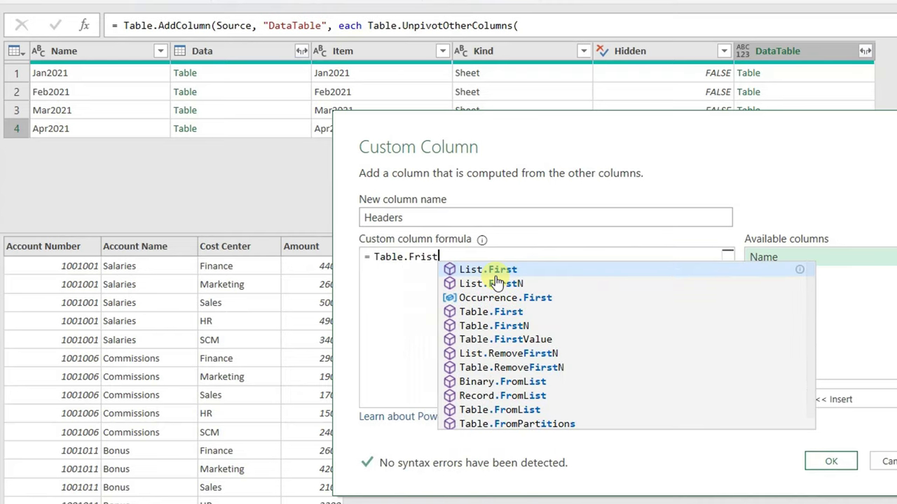
key(BackSpace)
key(BackSpace)
key(BackSpace)
key(BackSpace)
text(irstN()
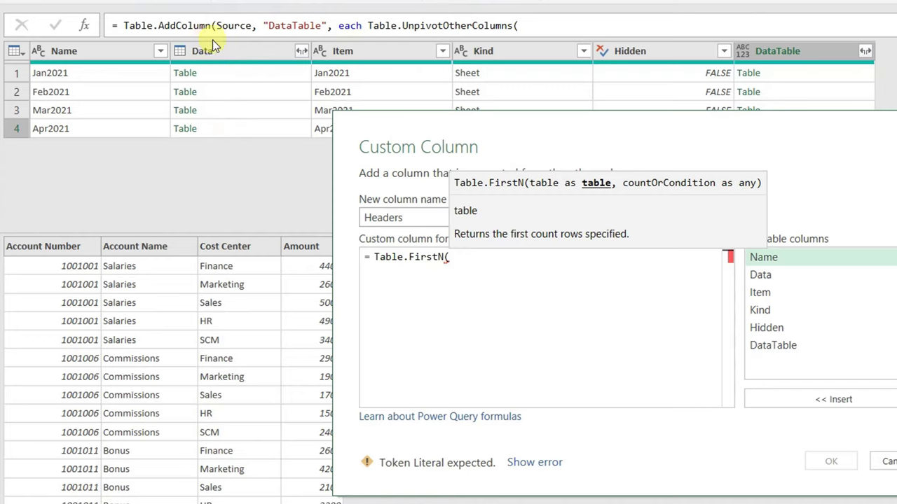
click(779, 277)
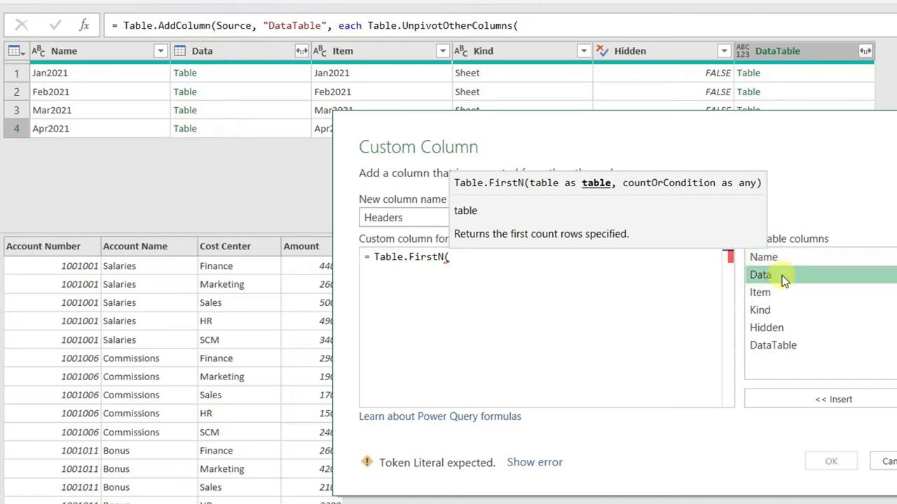
double_click(784, 279)
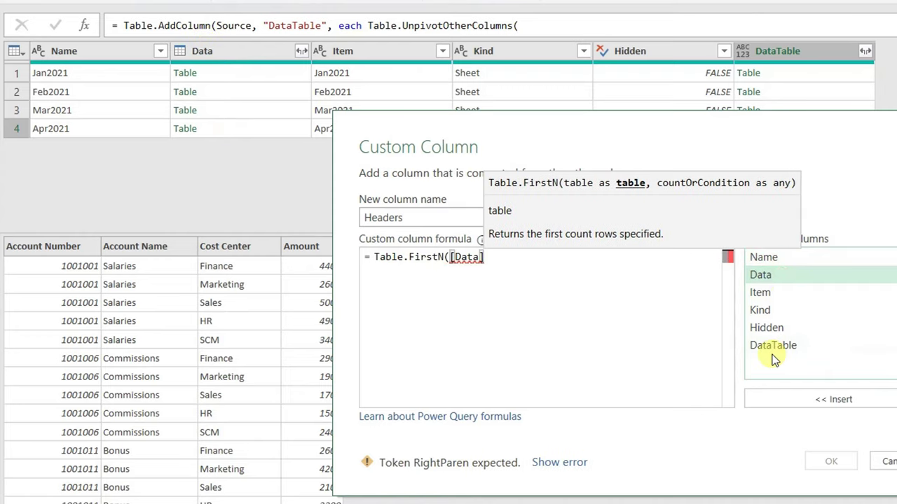
text(,)
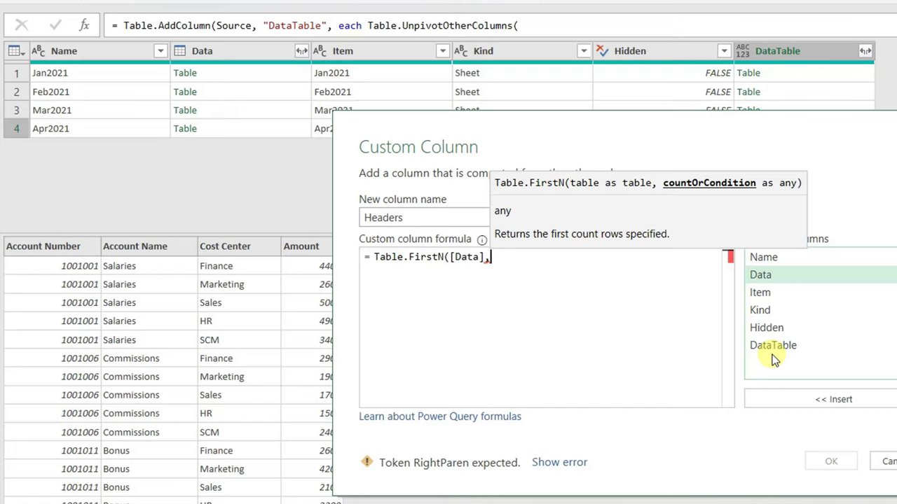
text(2)
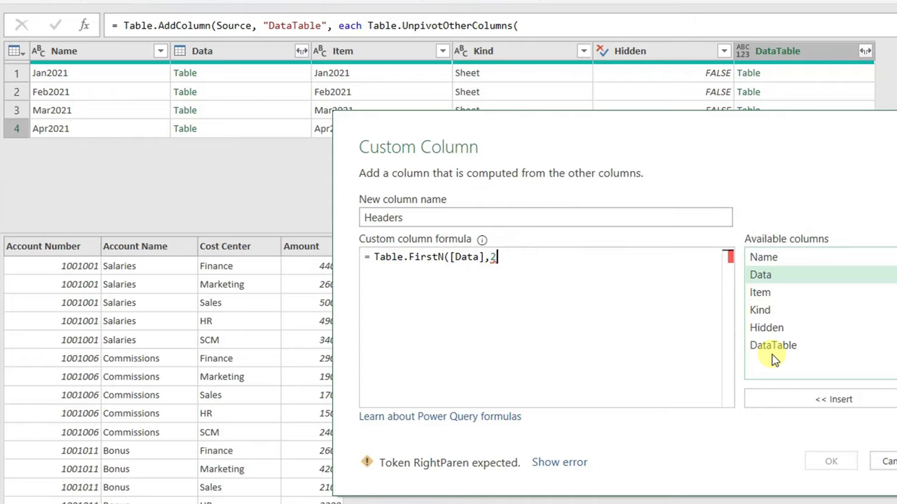
text())
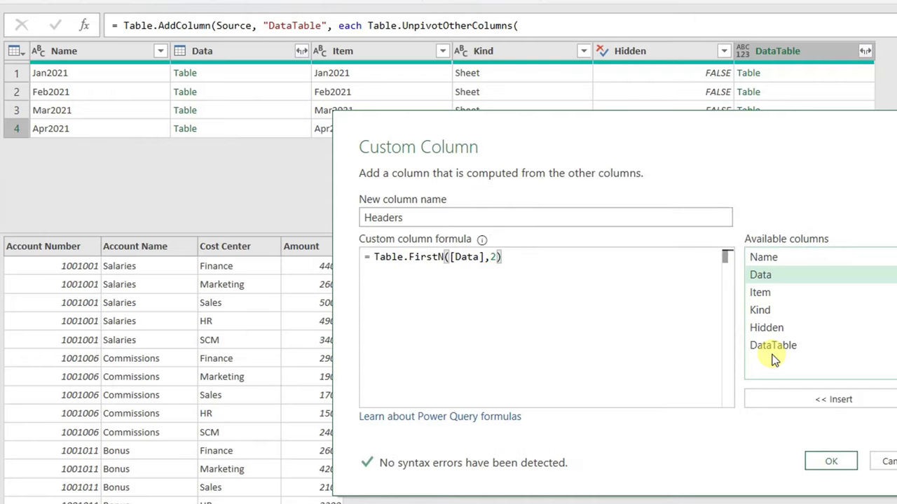
click(822, 462)
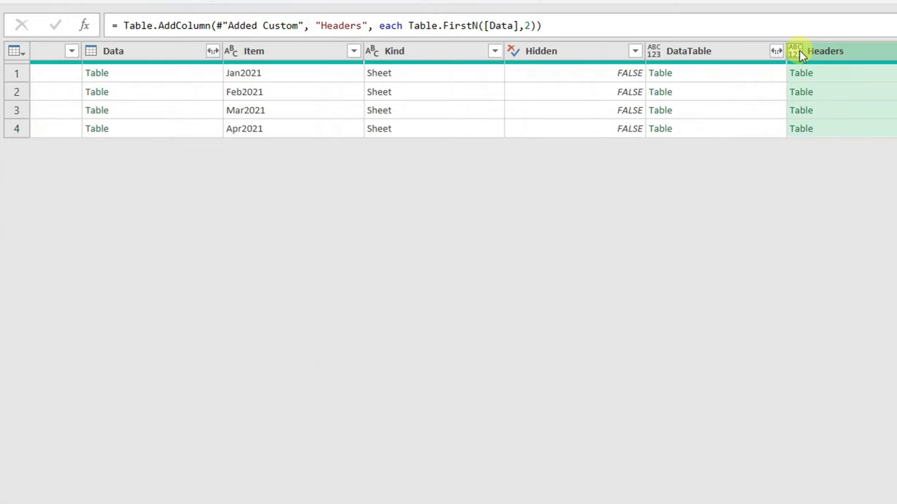
Preview a Headers cell showing the Month Apr and Year 2021 rows
click(839, 74)
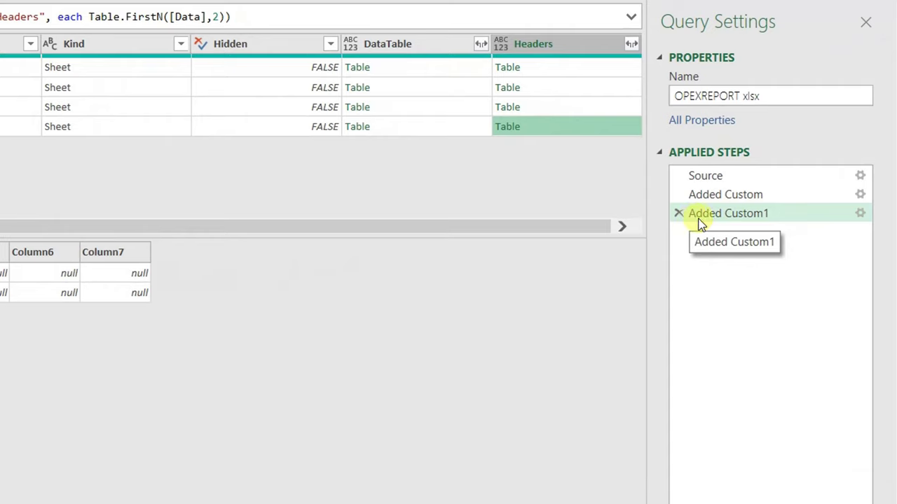
Wrap the Headers formula's Table.FirstN([Data],2) call in Table.SelectColumns, spread over separate lines
click(860, 214)
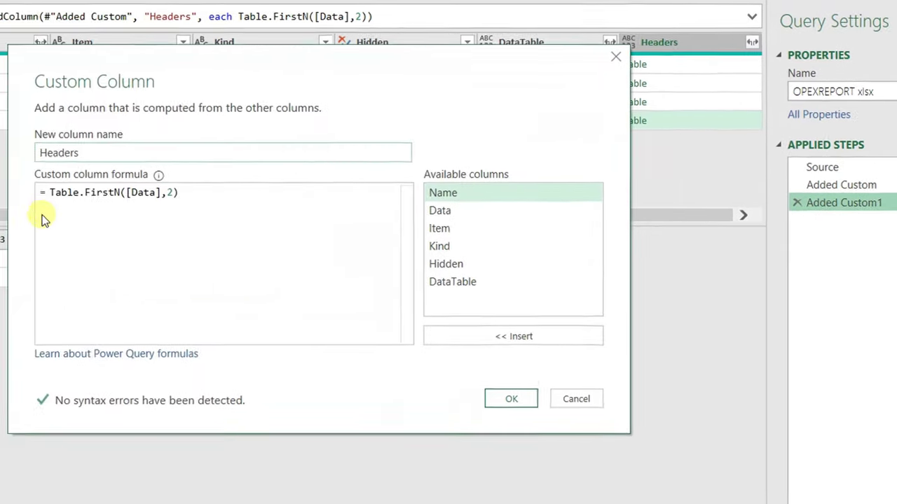
click(49, 192)
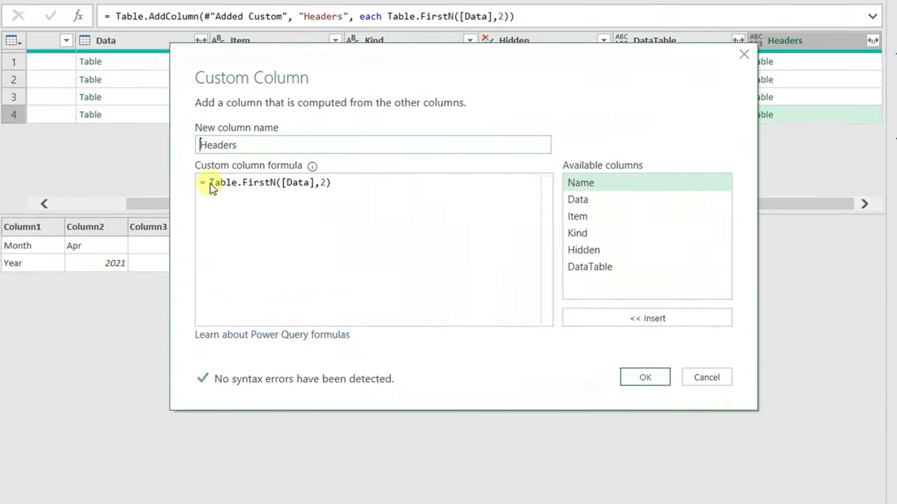
key(Return)
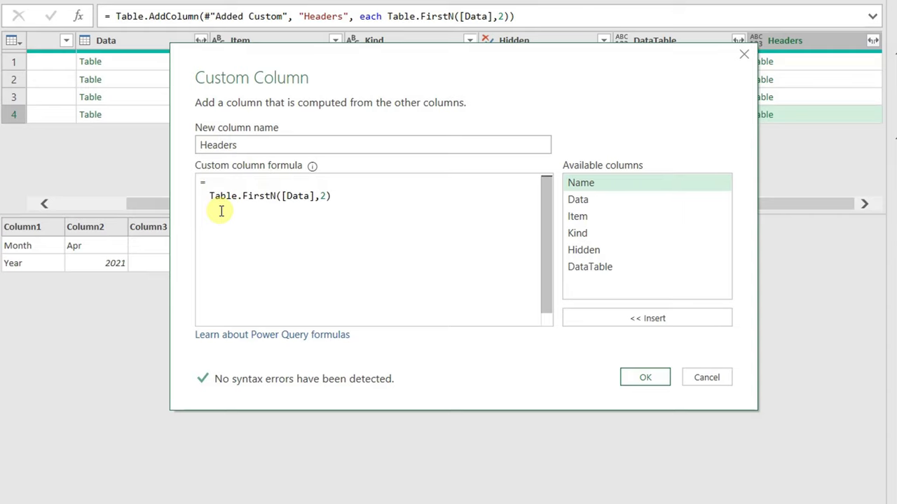
text(Table)
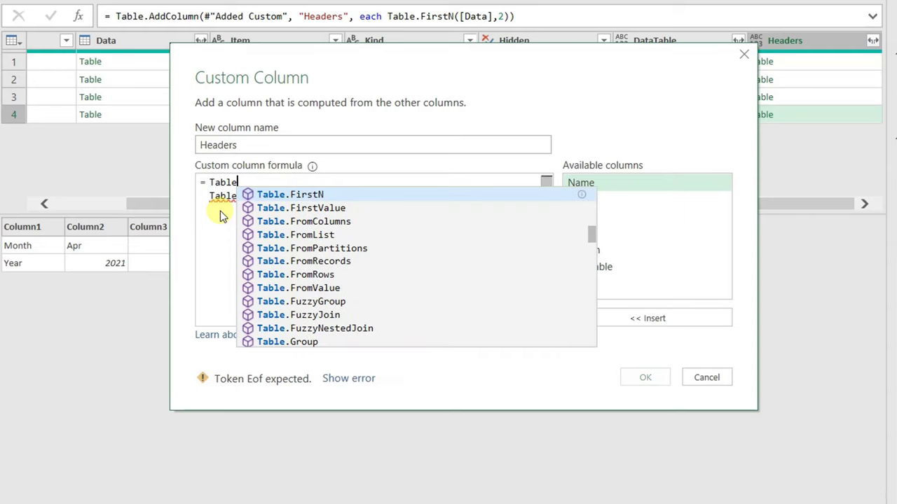
text(.Selec)
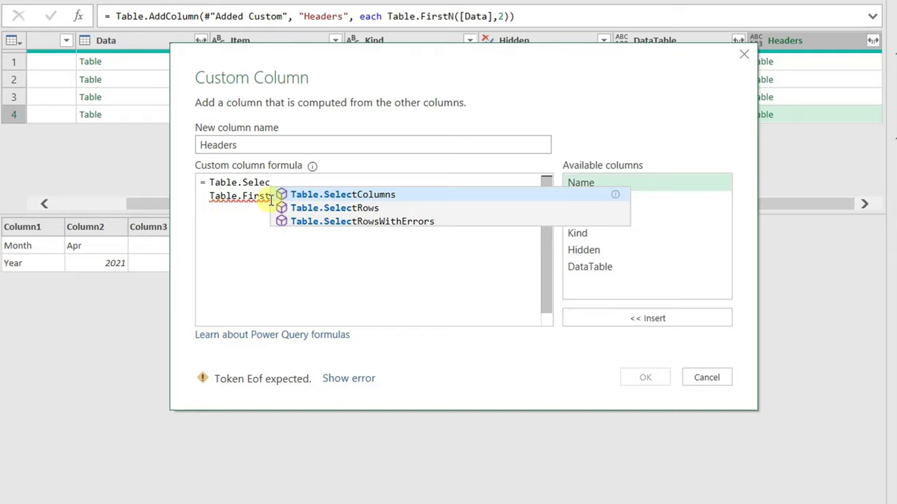
click(289, 194)
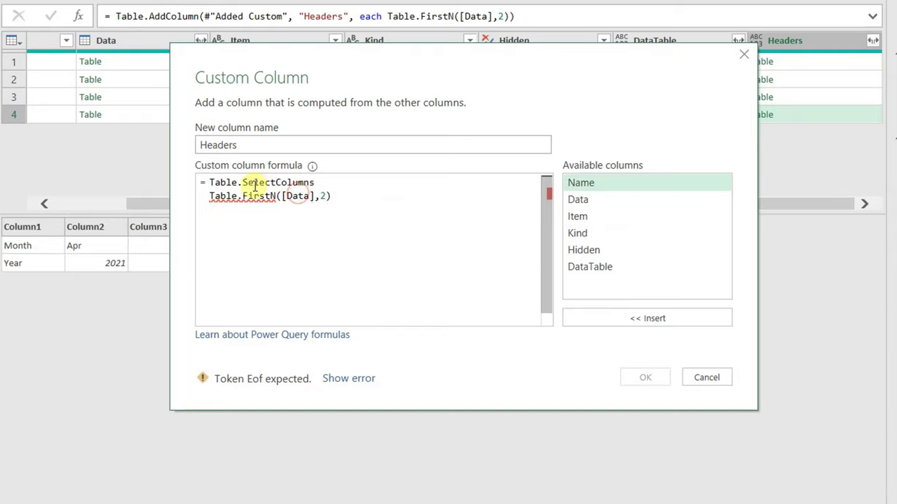
text(()
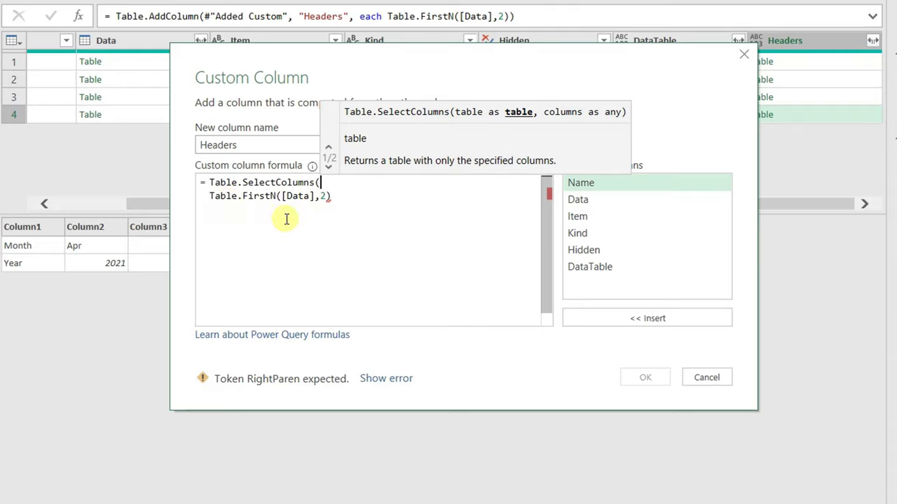
key(Delete)
key(Return)
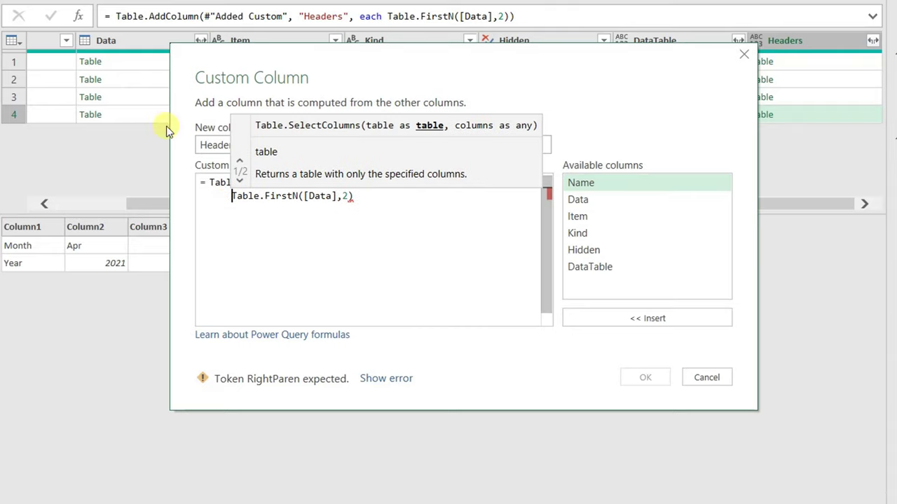
click(387, 282)
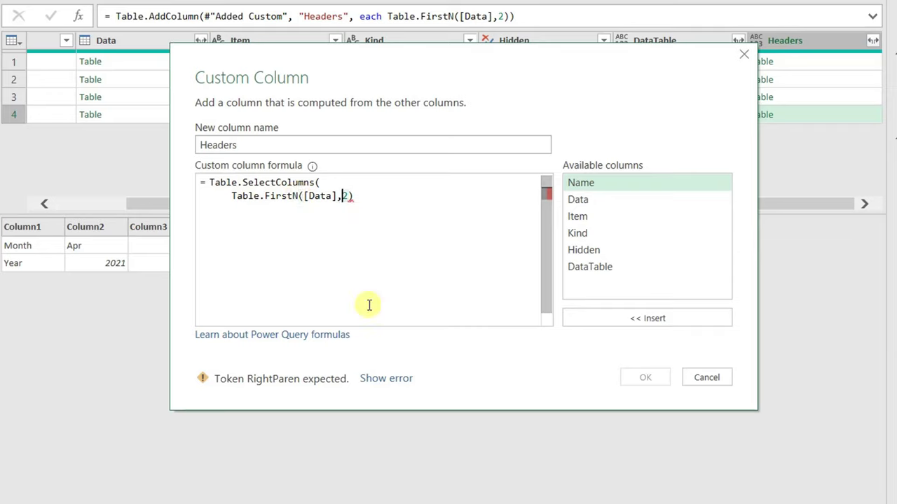
key(Left)
key(Left)
key(Left)
key(Left)
key(Left)
key(Left)
key(Left)
key(Return)
key(Right)
key(Right)
key(Right)
key(Right)
key(Right)
key(Right)
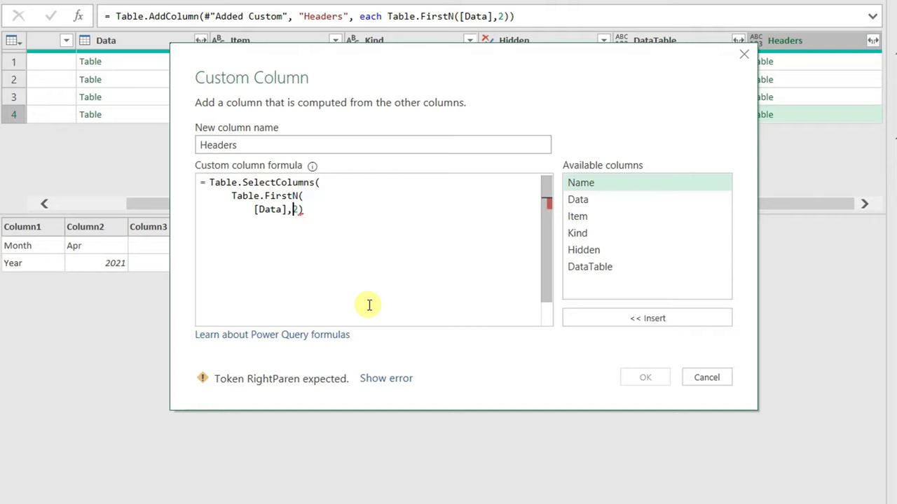
key(Return)
key(Right)
key(Return)
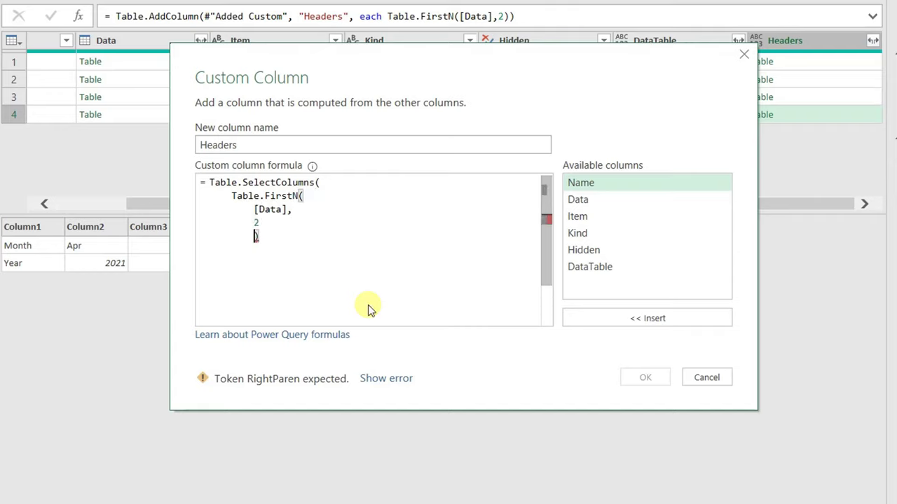
key(BackSpace)
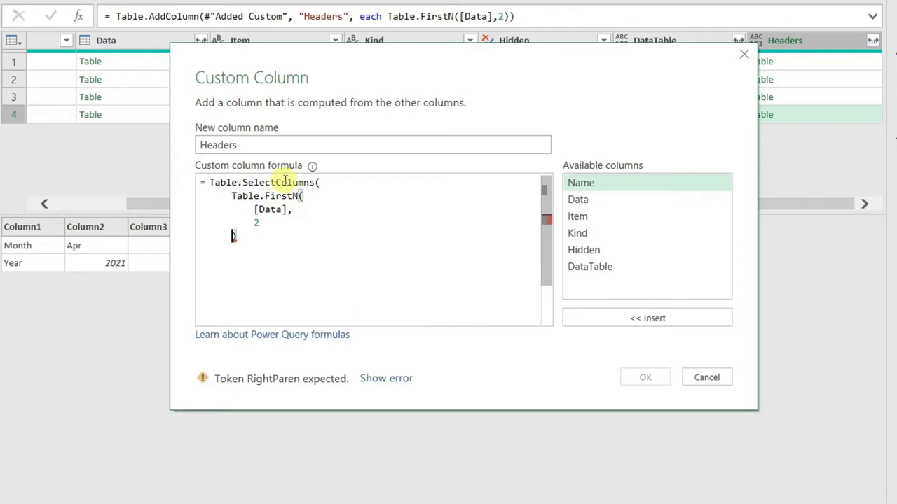
Add the {"Column1","Column2"} column list, close the parenthesis, and apply the Headers formula
click(322, 182)
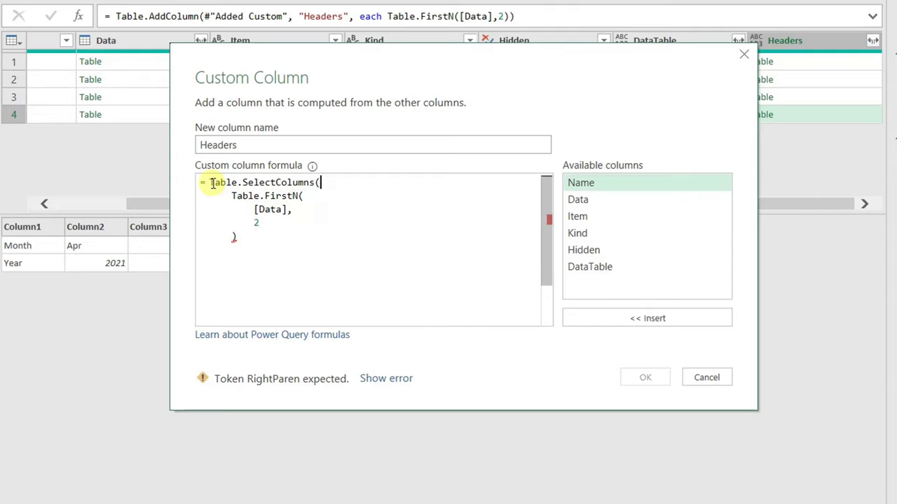
mouse_move(216, 185)
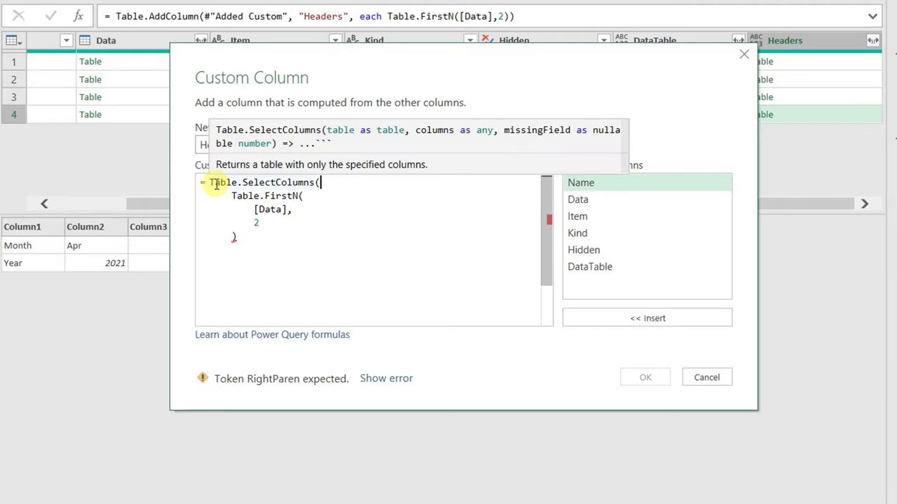
mouse_move(273, 194)
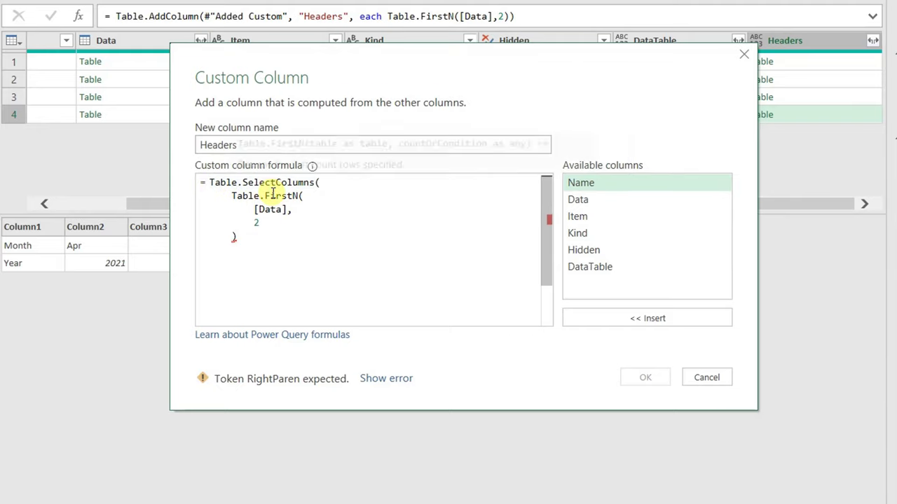
click(254, 238)
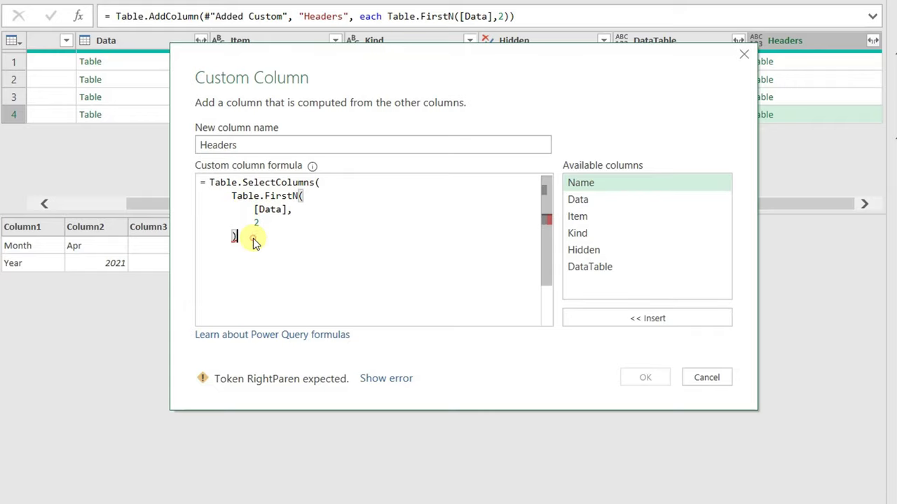
text(,)
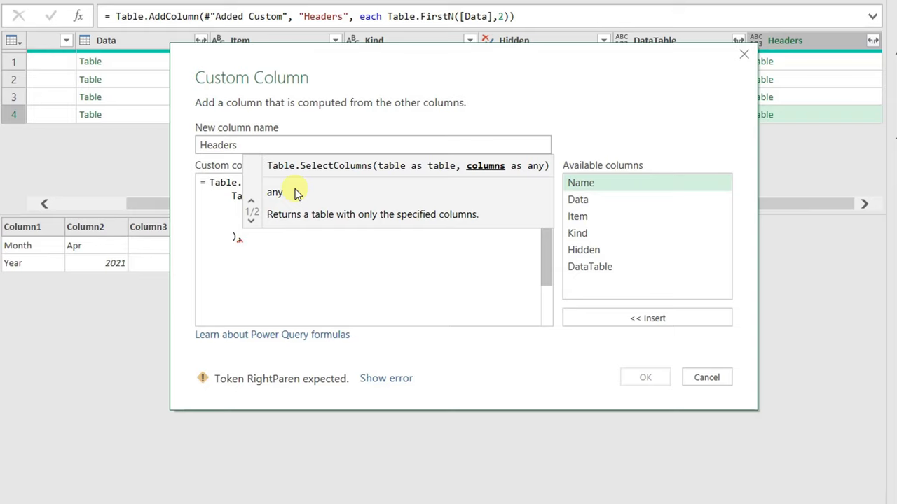
drag(292, 64, 488, 269)
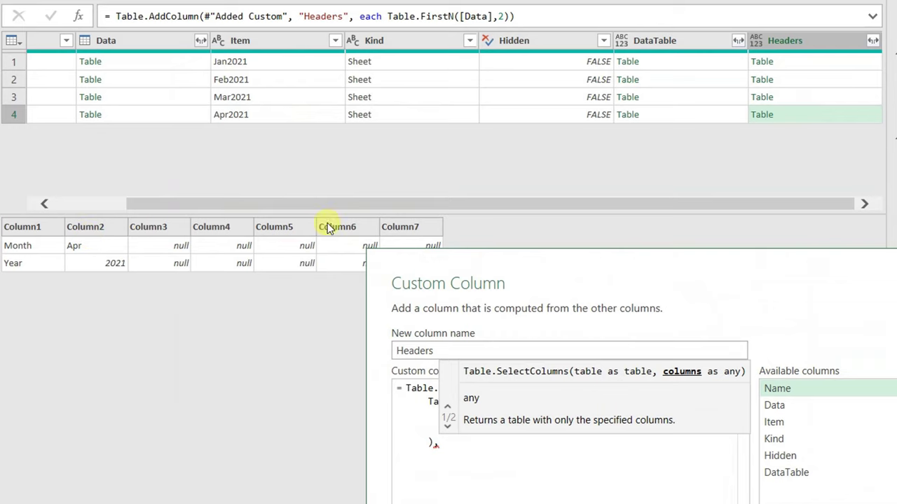
drag(501, 260, 502, 149)
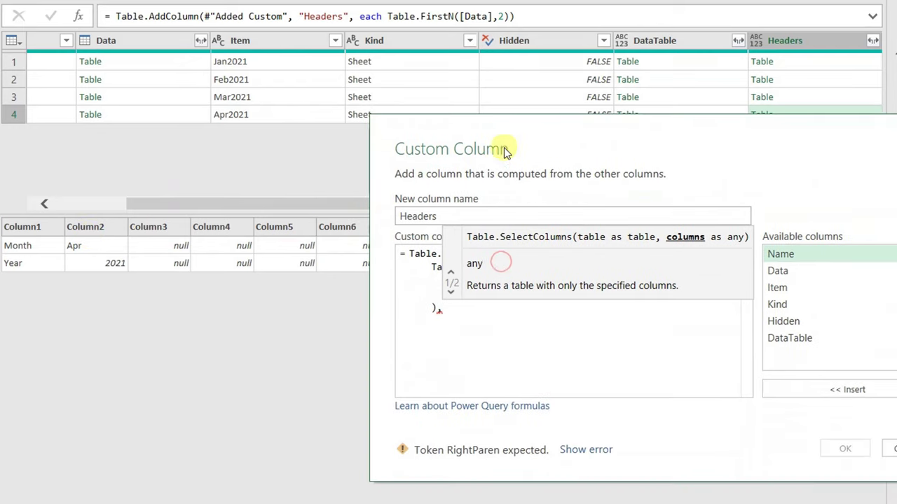
click(460, 314)
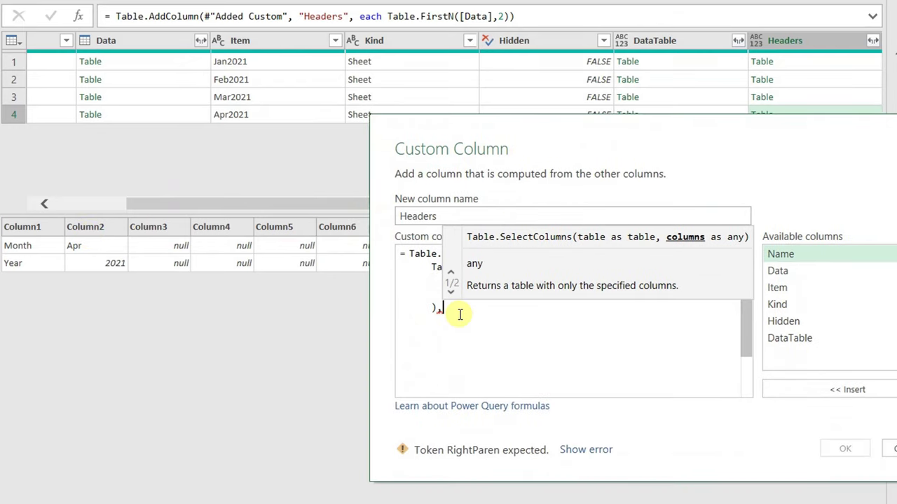
key(Return)
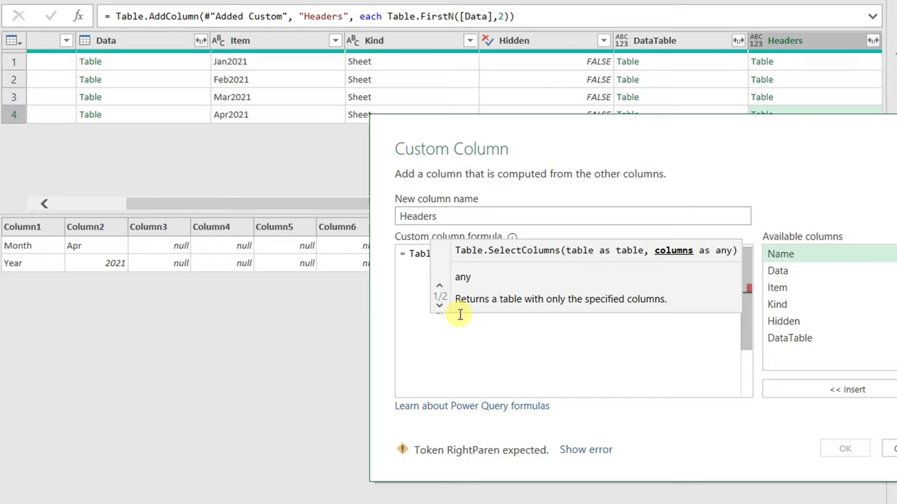
text({)
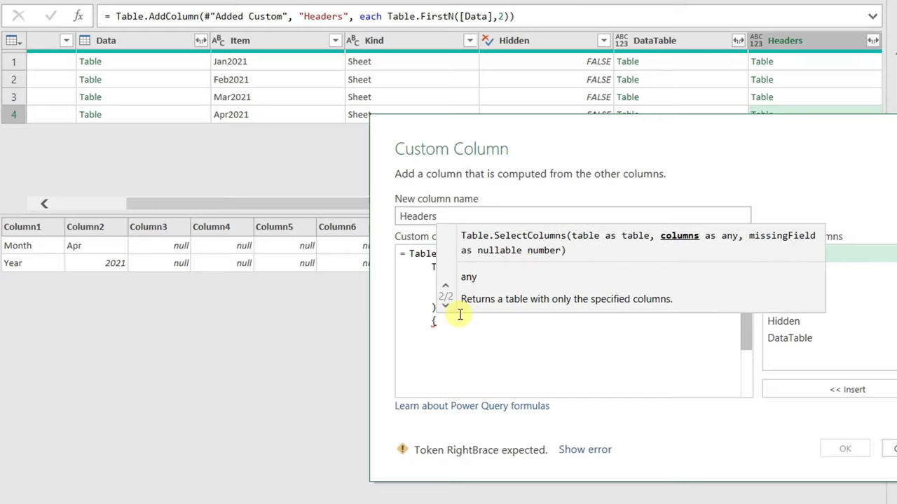
text(")
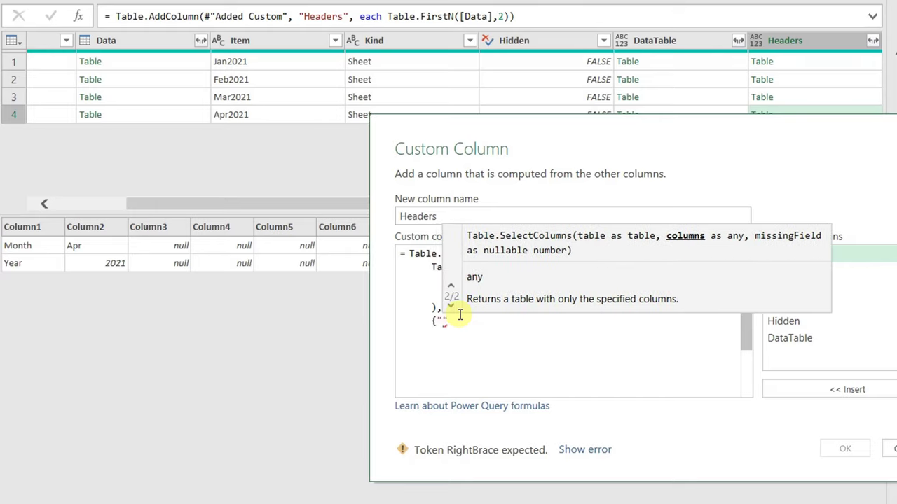
text(Co)
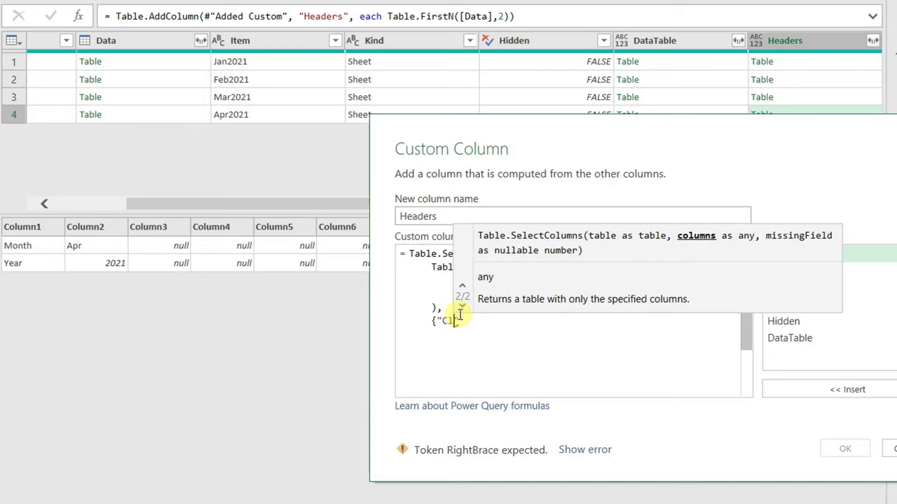
text(lumn1")
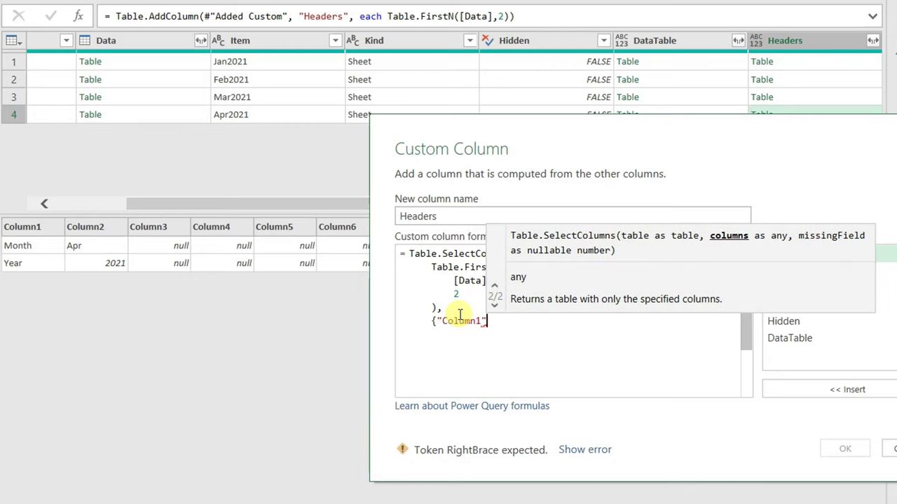
text(,")
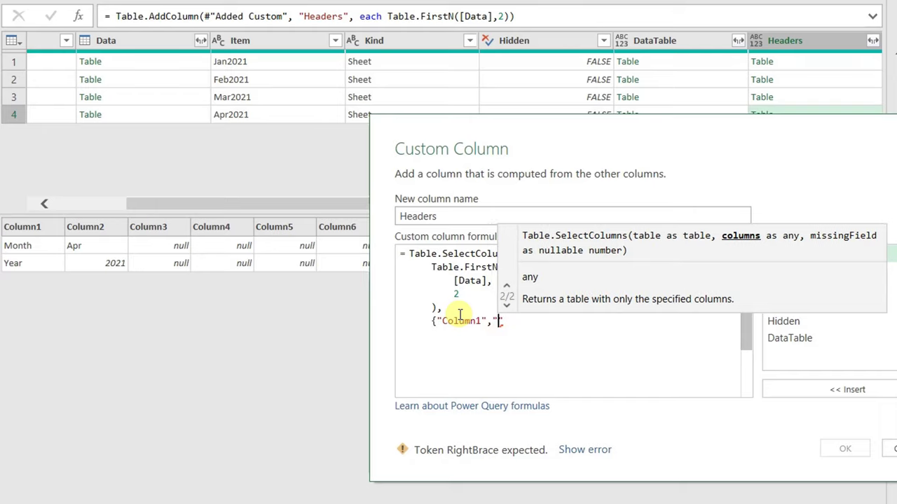
text(Column)
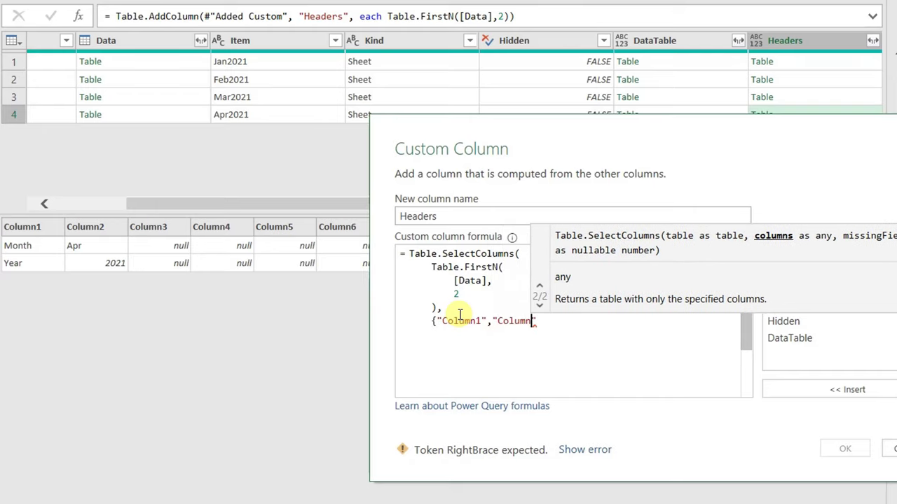
text(2)
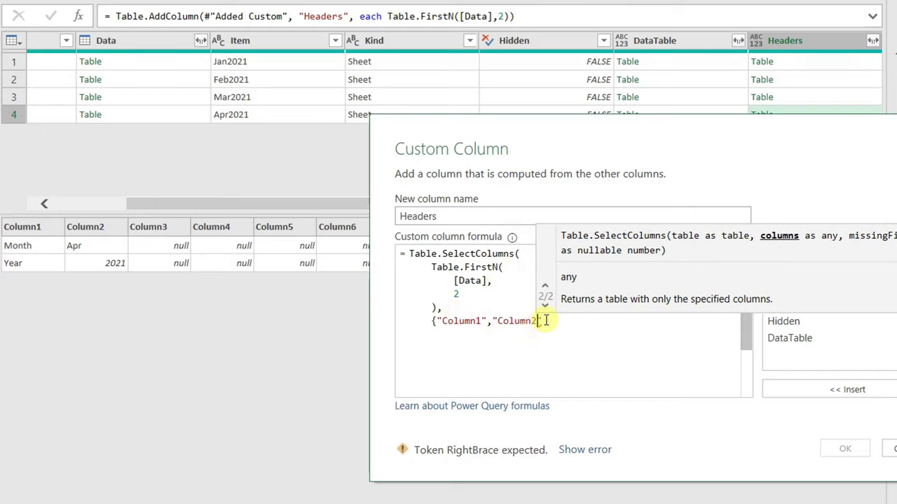
click(547, 320)
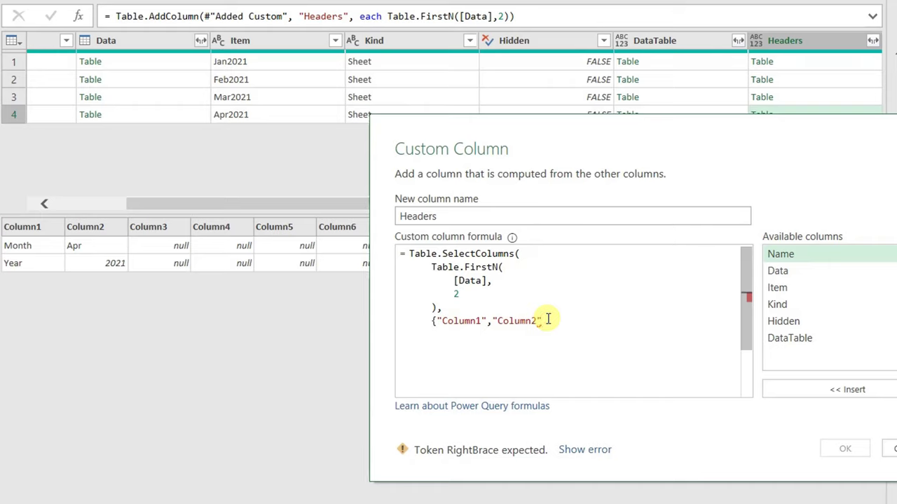
text(})
key(Return)
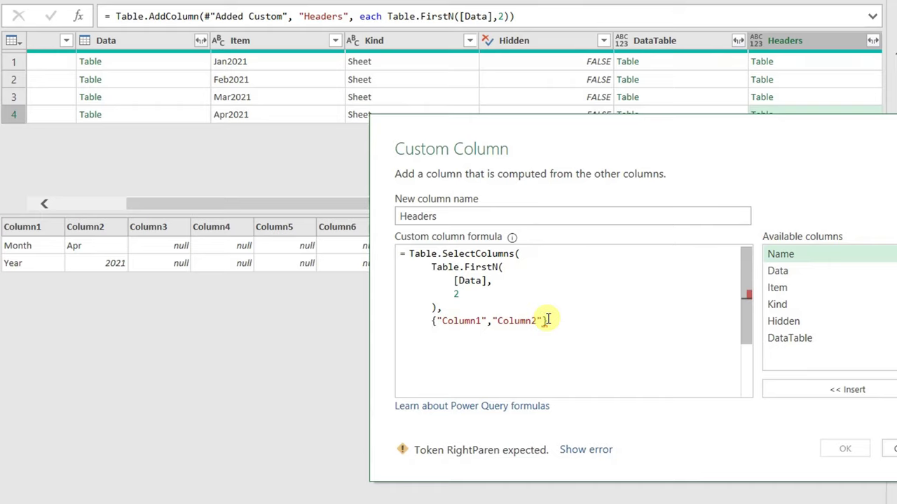
text())
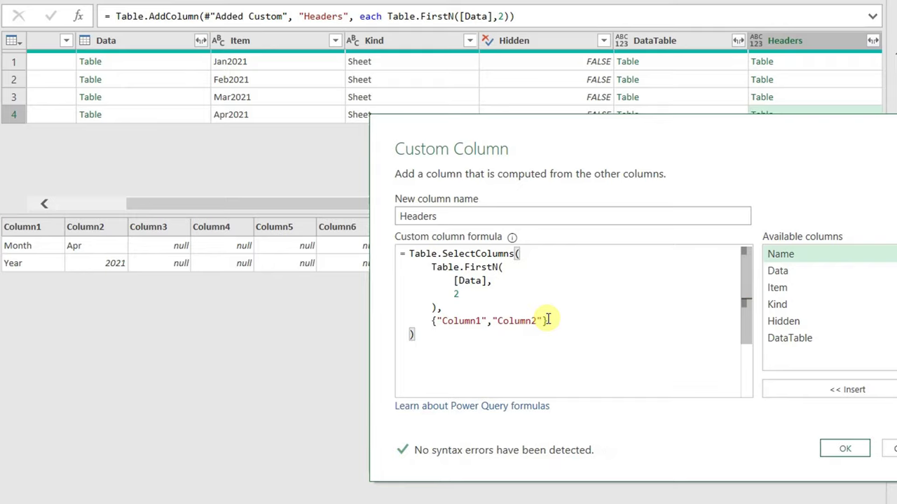
click(845, 448)
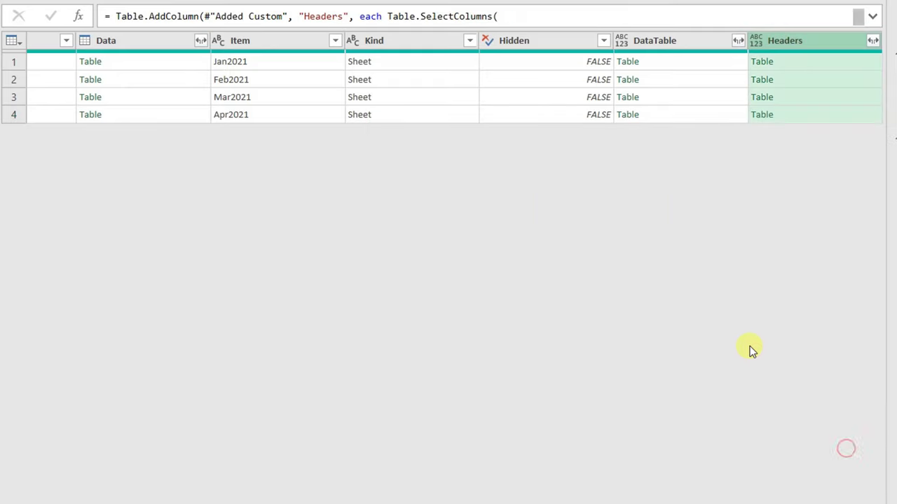
Preview the first sheet's Headers table, now only Month Jan and Year 2021 in Column1/Column2
click(808, 61)
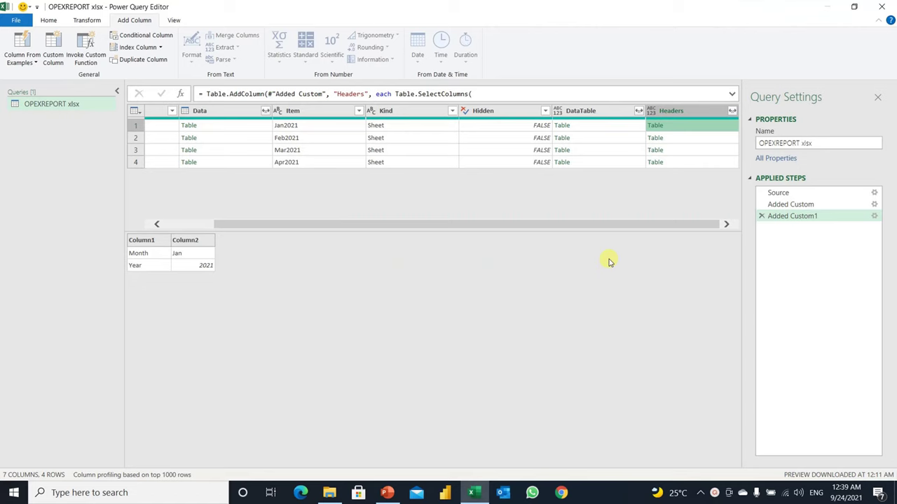
Wrap the Headers formula in Table.Transpose with a {"Cloumn1","Column2"} argument and confirm it
click(874, 216)
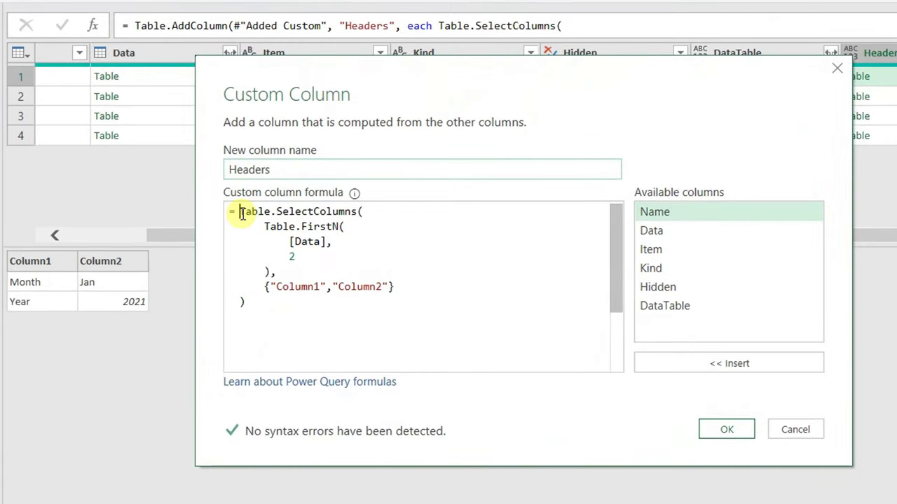
click(239, 212)
key(Return)
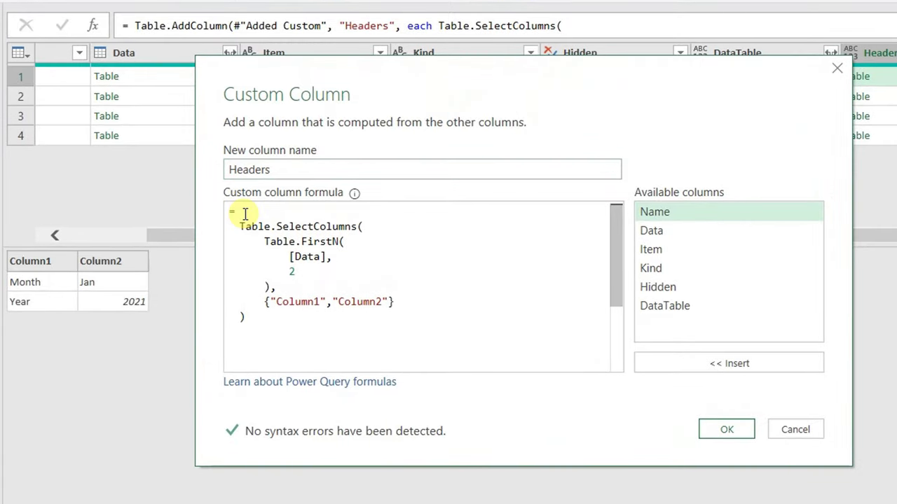
text(Table.T)
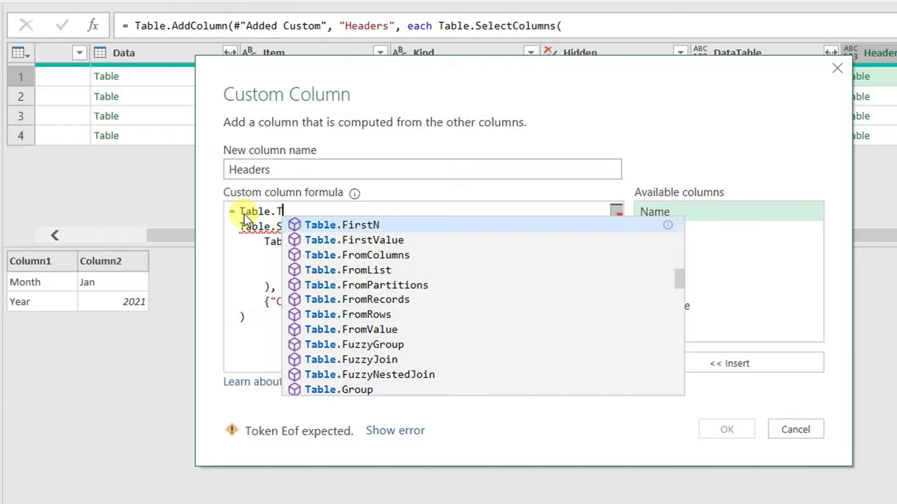
text(r)
text(anspose()
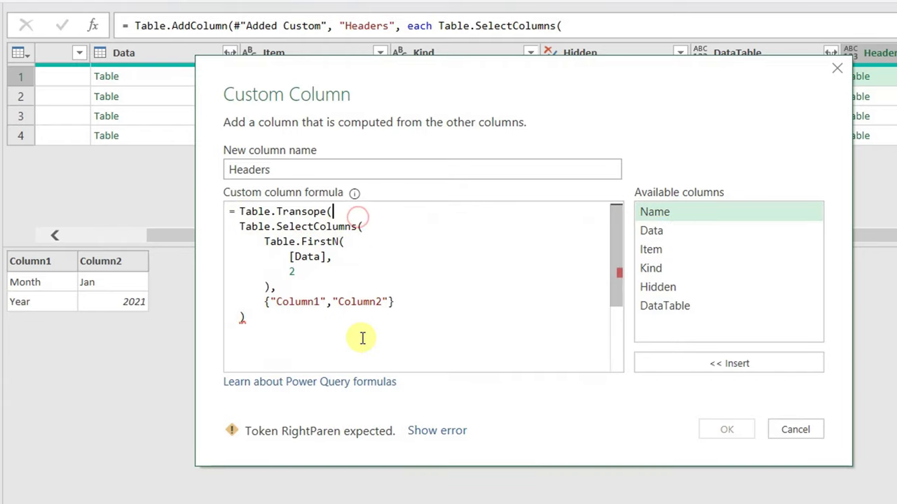
key(Tab)
click(356, 211)
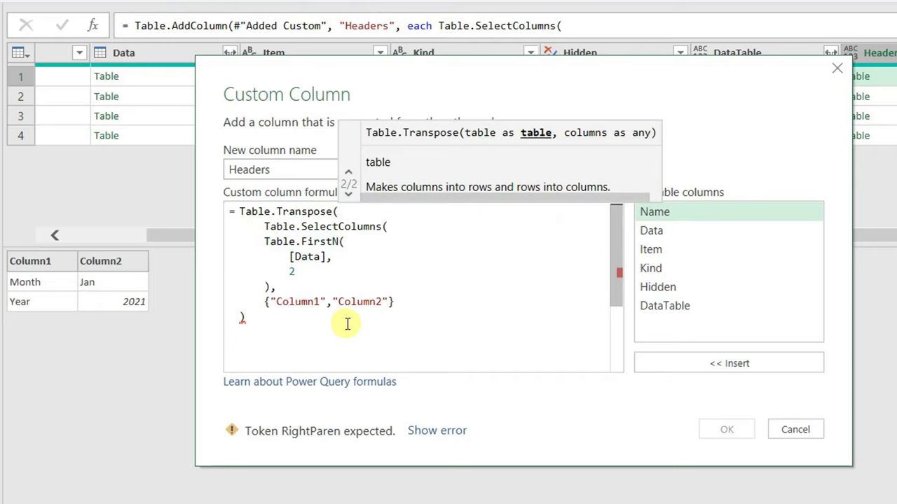
click(277, 317)
text(,)
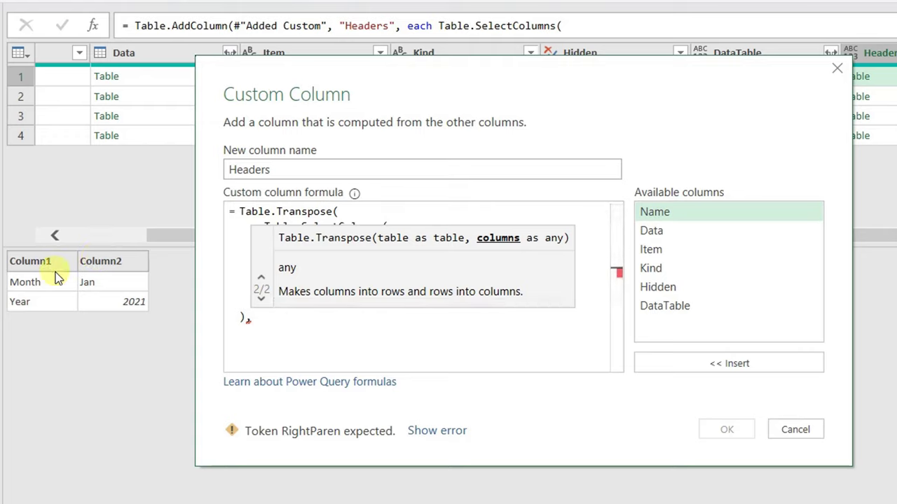
key(Return)
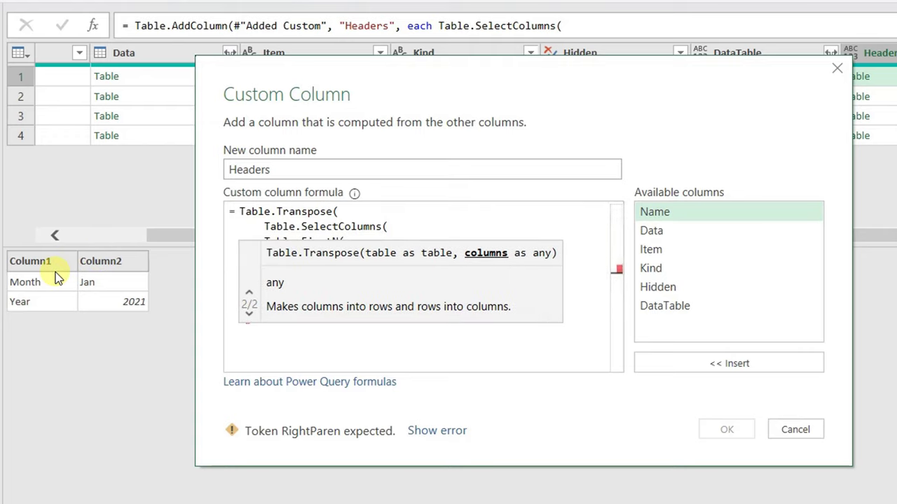
text({)
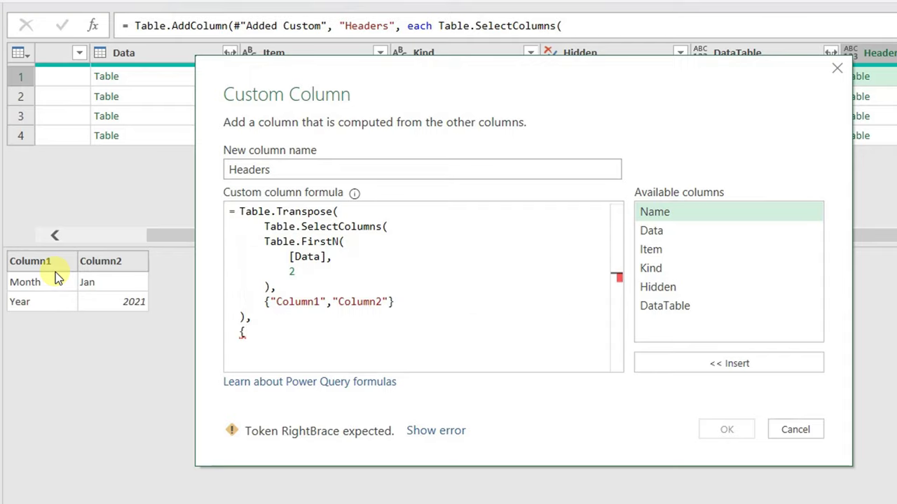
text("Clo)
text(umn1")
text(,"Column)
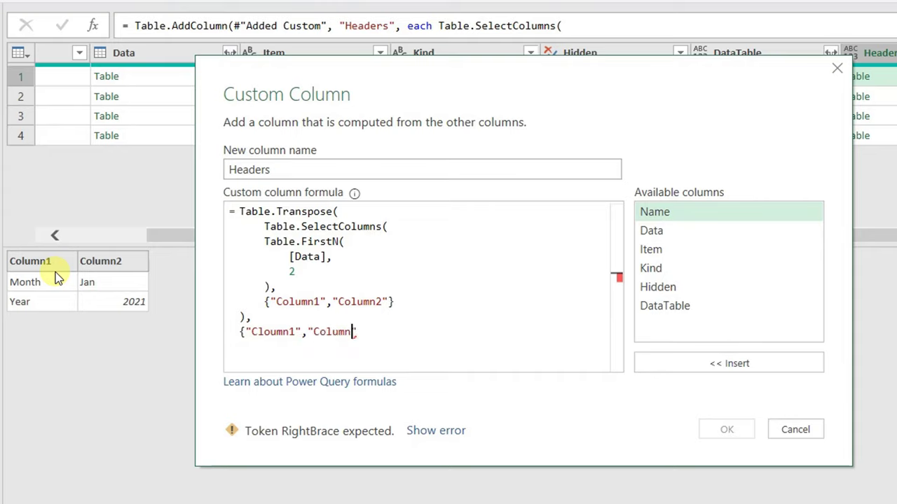
text(2")
text(})
key(Return)
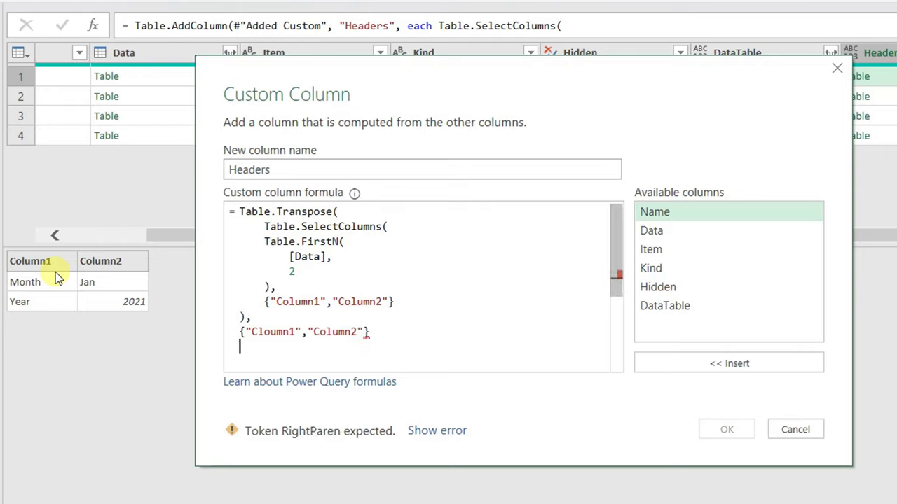
text())
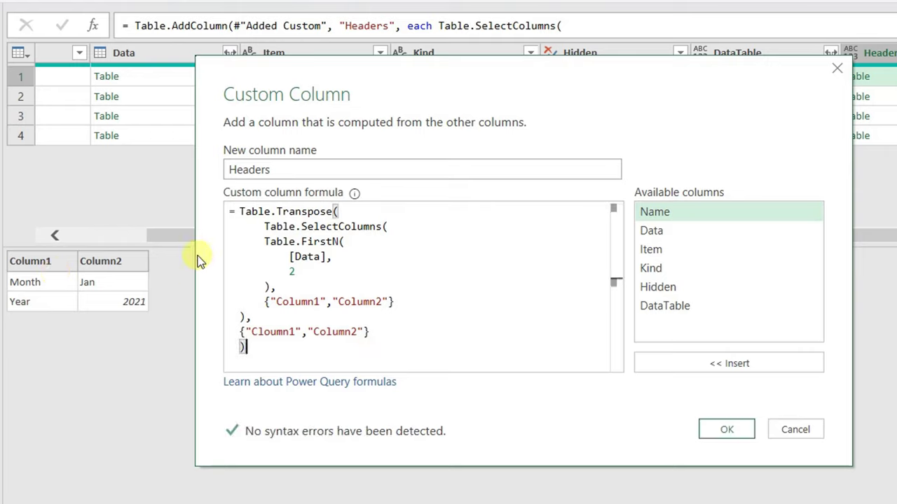
click(726, 431)
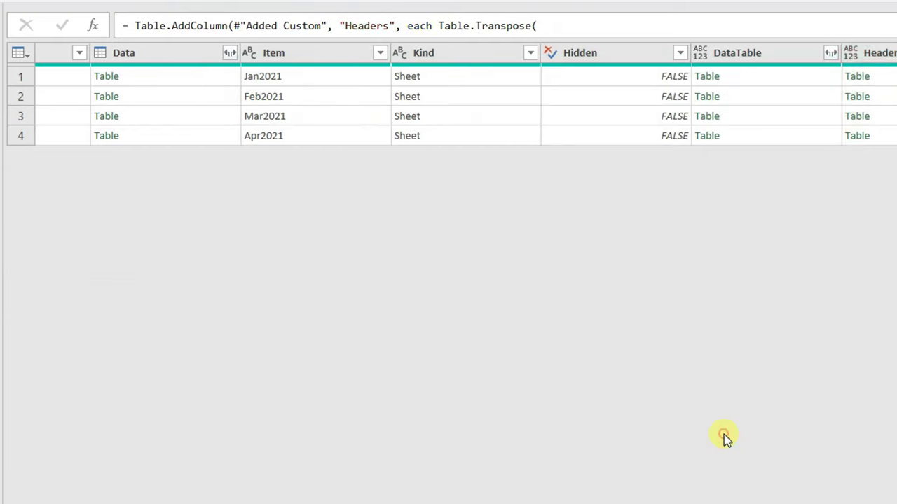
Check the Jan2021 Headers and data table previews, then reopen the Headers column formula
click(867, 75)
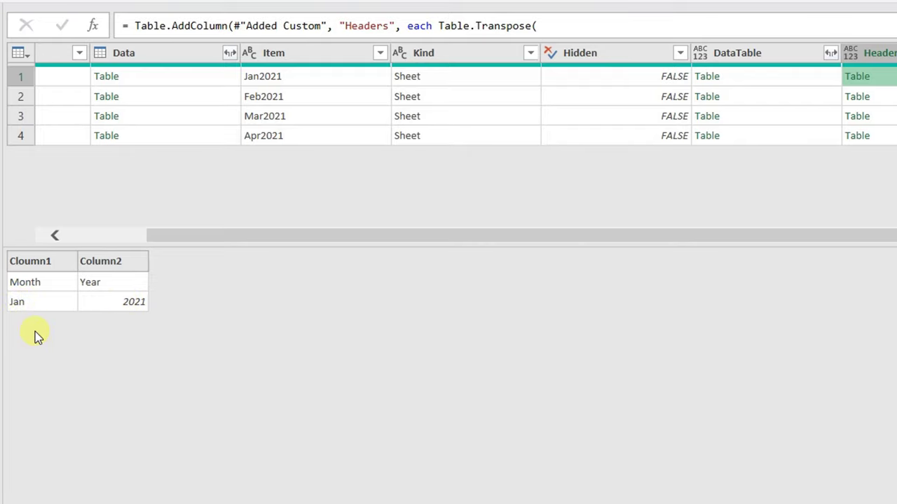
click(795, 79)
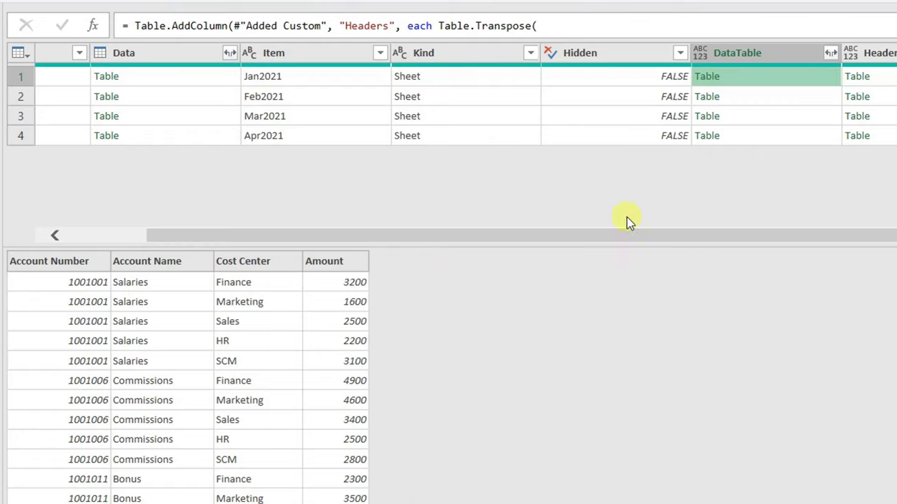
click(893, 79)
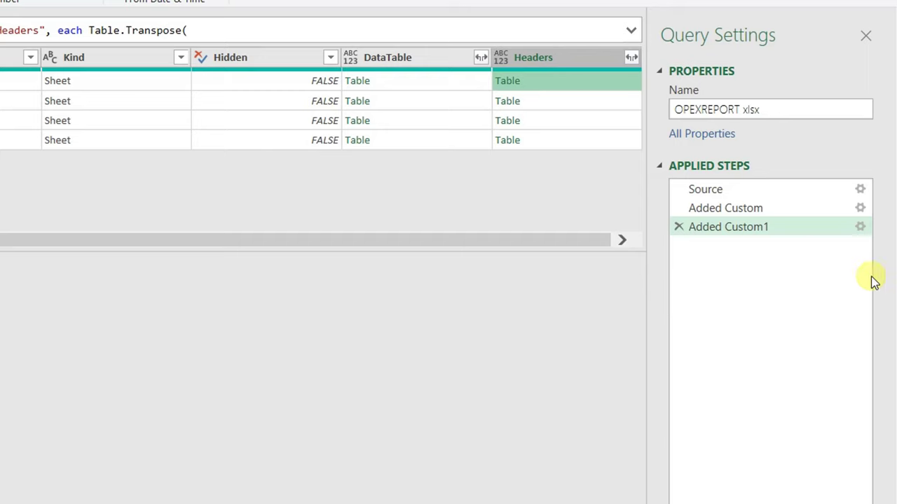
click(861, 227)
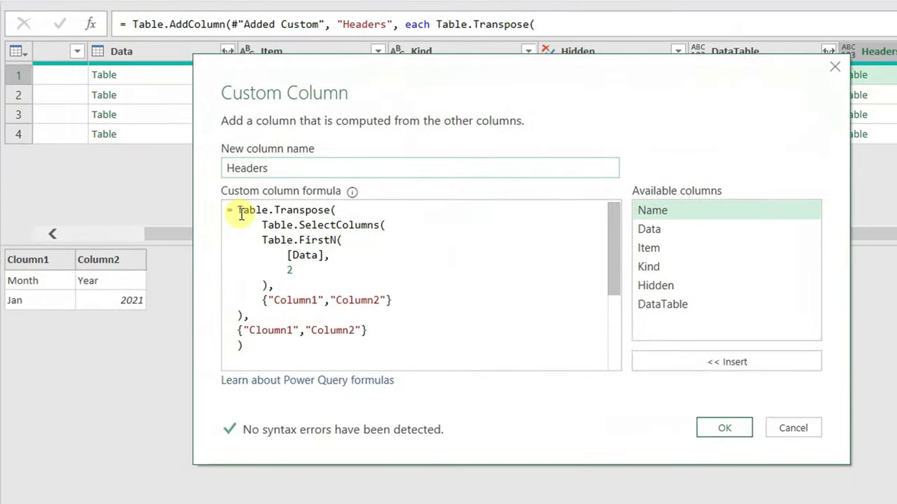
Start a Table.PromoteHeaders( call around the Table.Transpose expression
click(239, 211)
key(Return)
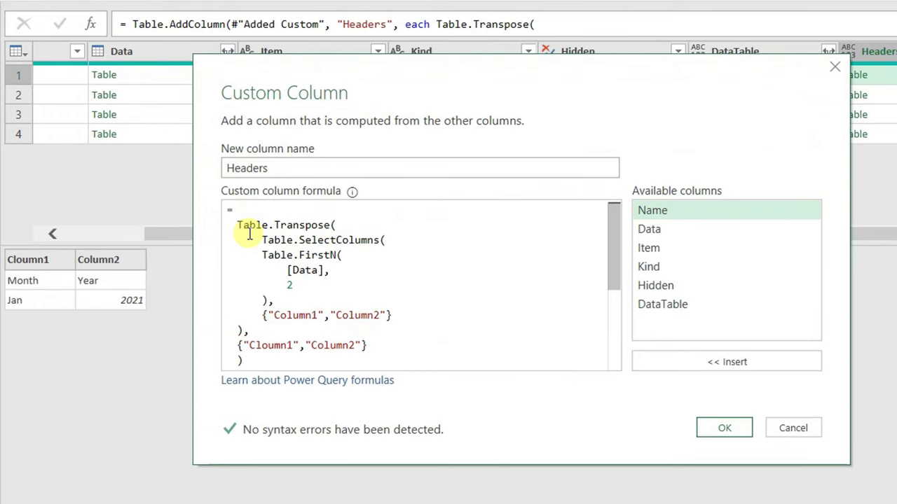
text(Table.P)
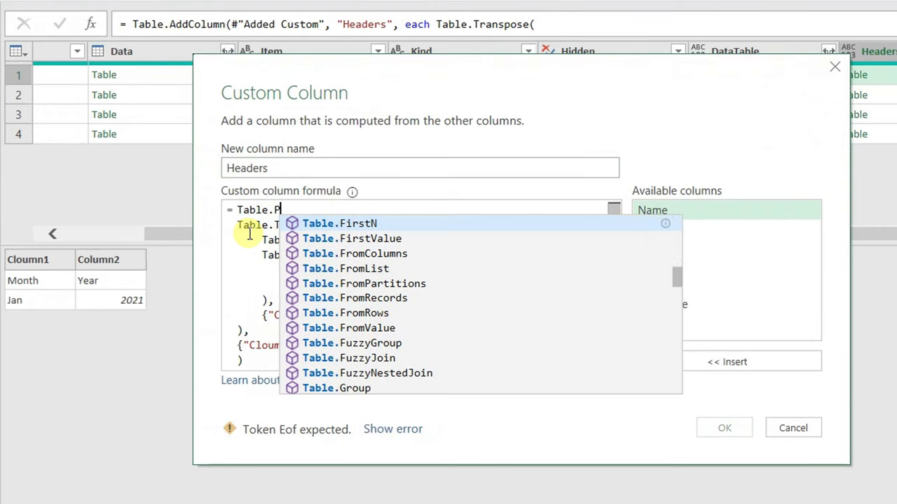
text(ro)
key(Down)
key(Tab)
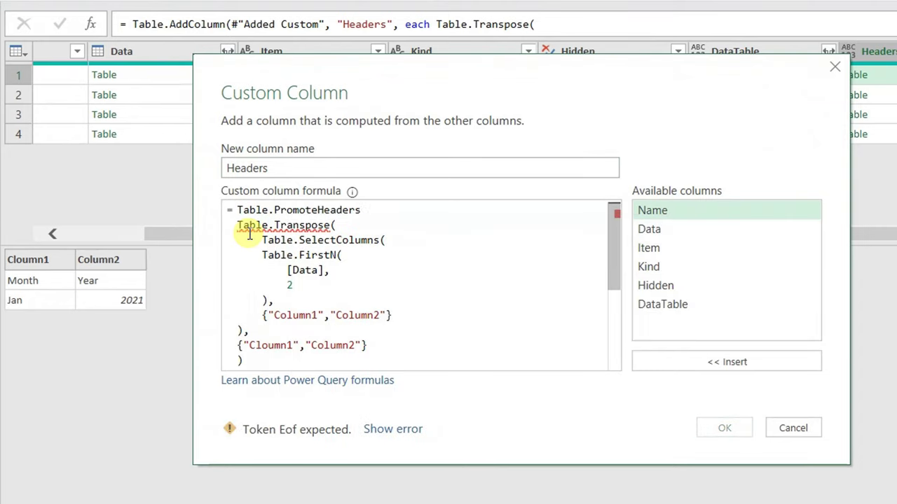
text(()
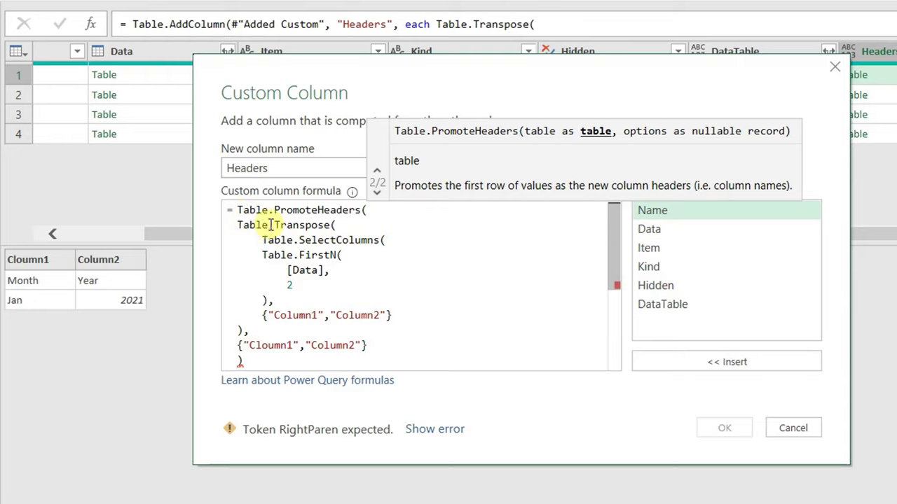
Close the PromoteHeaders call, apply the formula, and check Headers now shows Month and Year names
click(293, 360)
key(Return)
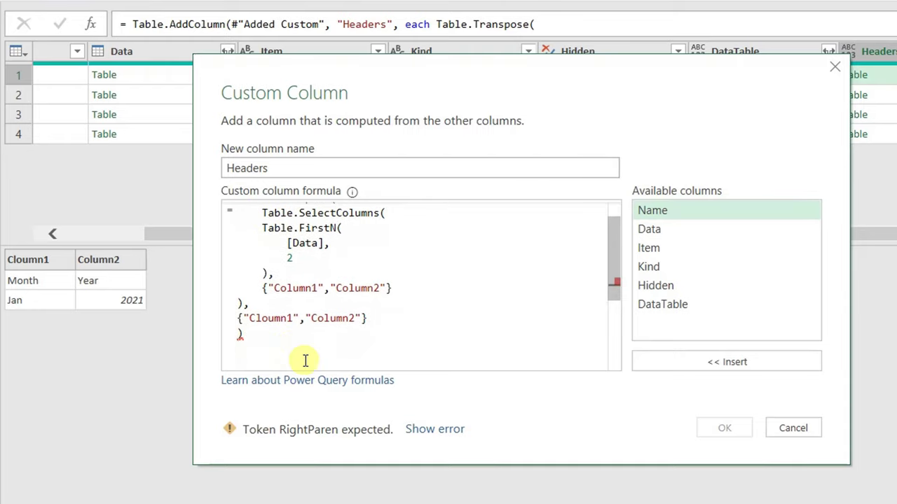
text())
scroll(454, 287, up, 1)
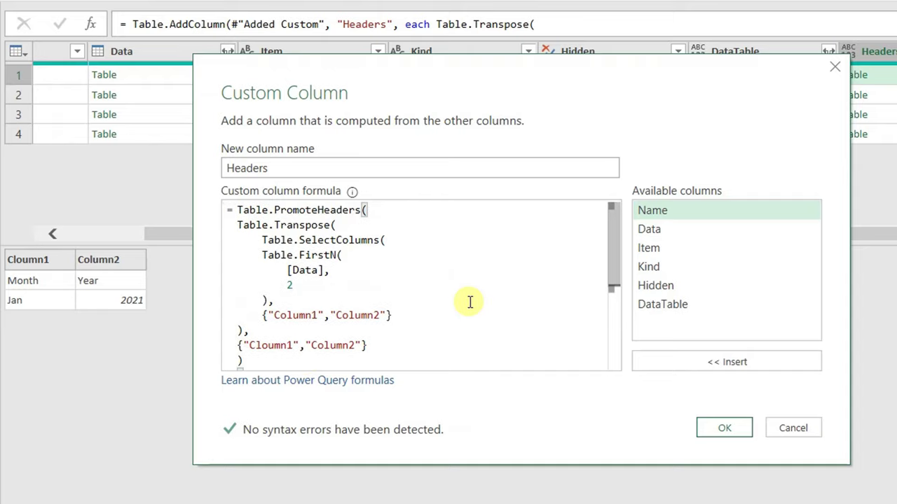
click(724, 434)
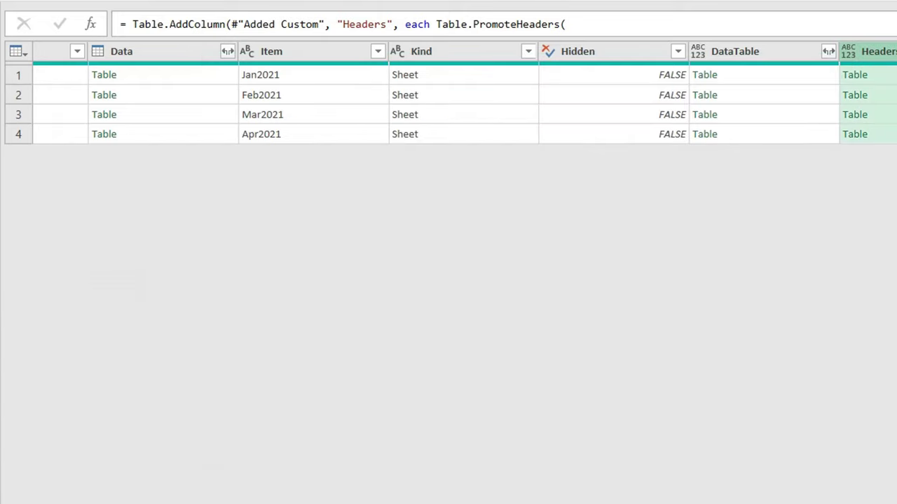
click(875, 74)
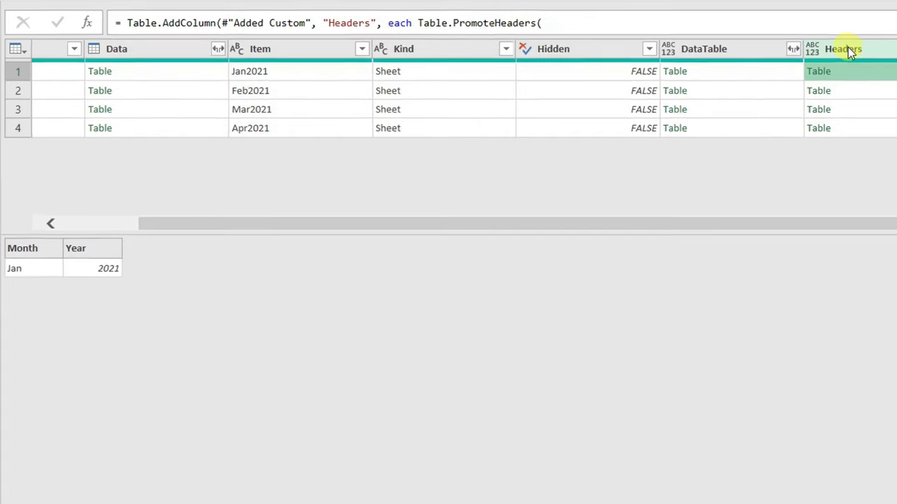
click(799, 45)
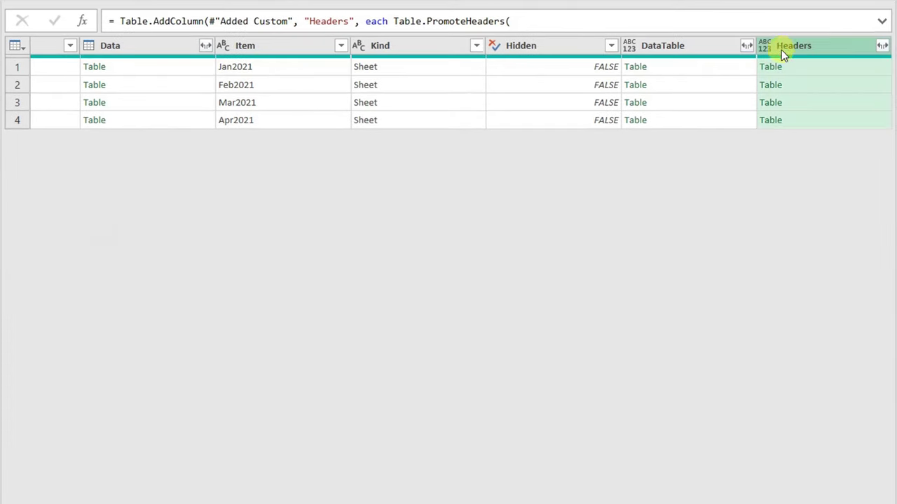
Remove all columns except Headers and DataTable
ctrl+click(661, 51)
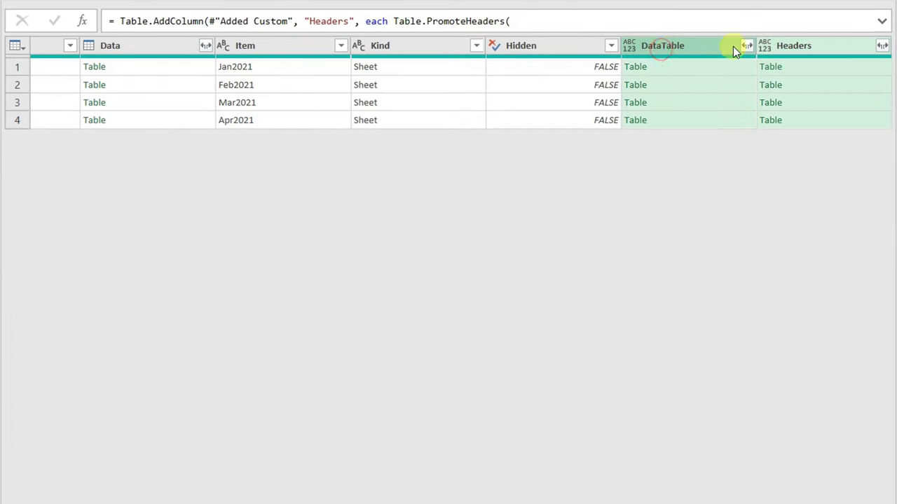
right_click(691, 50)
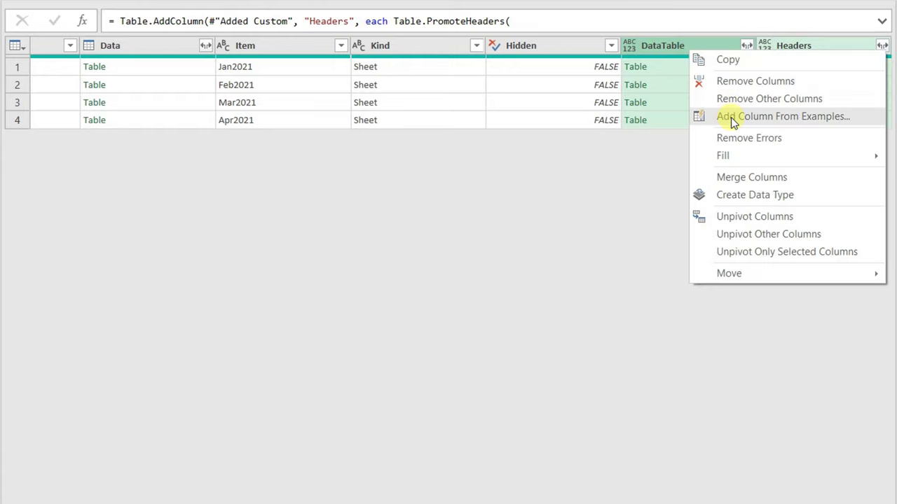
click(747, 102)
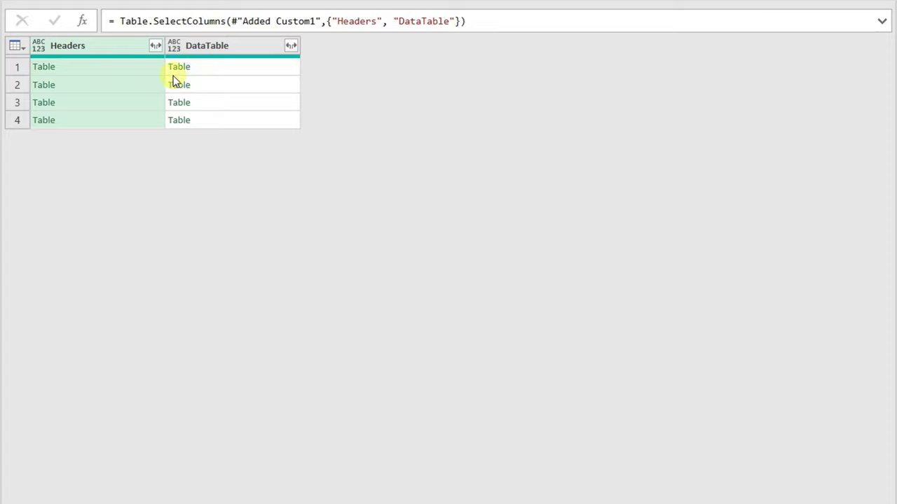
Expand Headers into Month and Year columns without the Headers name prefix
click(132, 69)
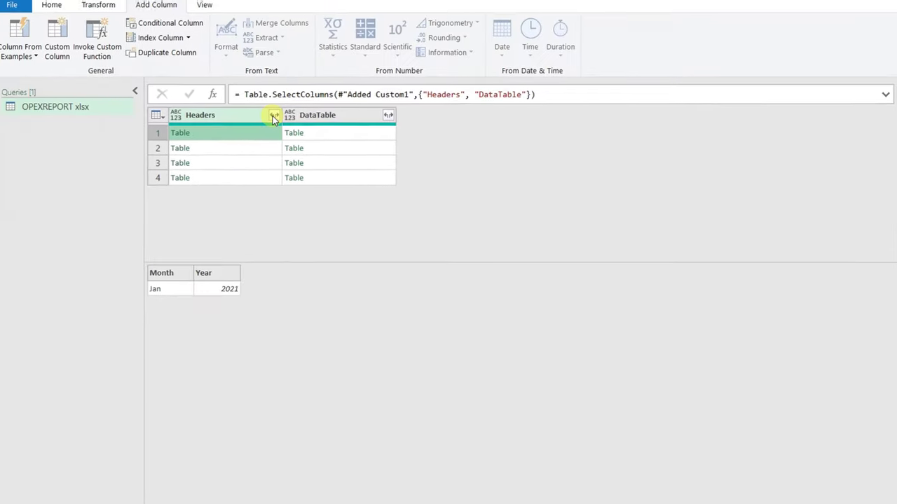
click(272, 117)
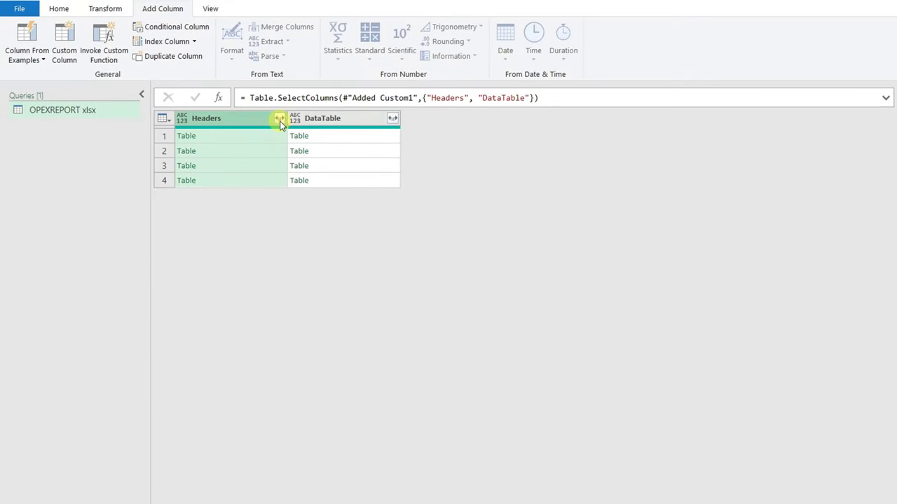
click(280, 118)
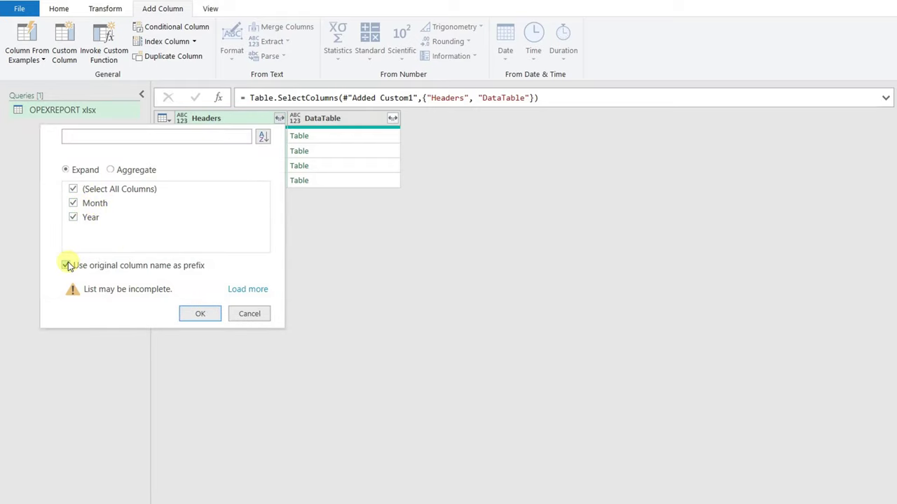
click(66, 266)
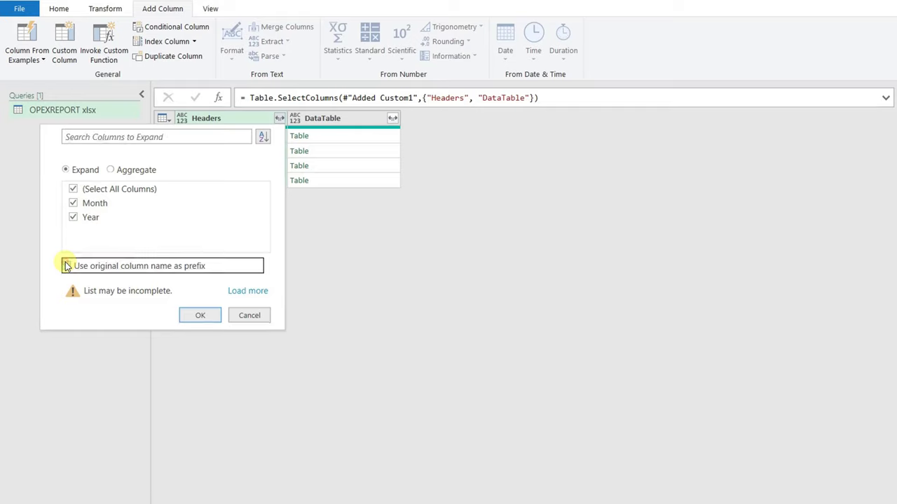
click(208, 317)
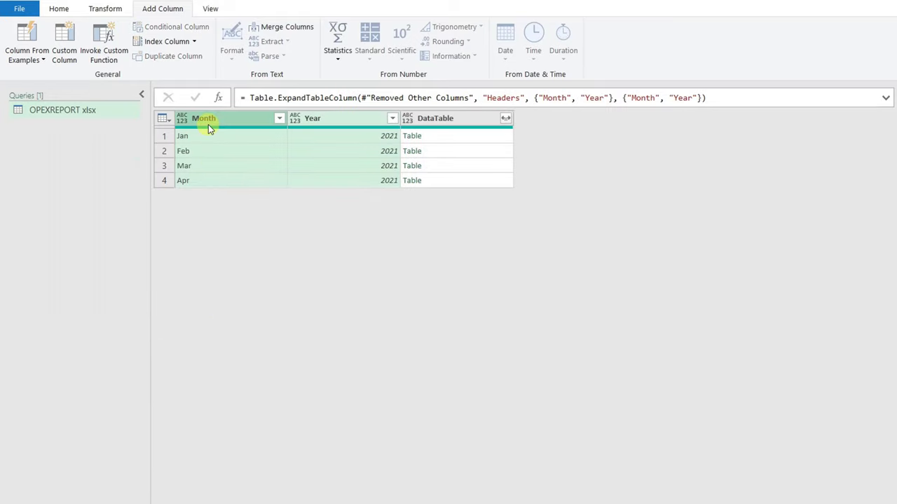
Expand DataTable into Account Number, Account Name, Cost Center and Amount, then select Month through Amount
click(451, 137)
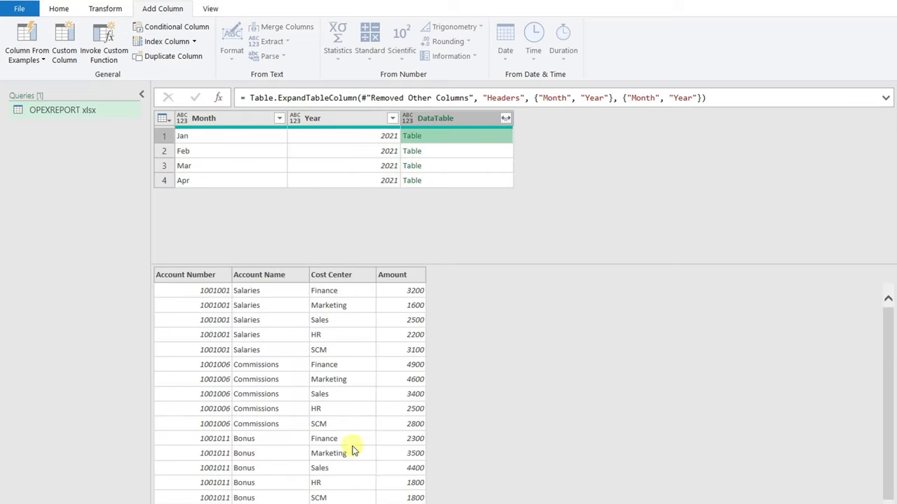
click(486, 148)
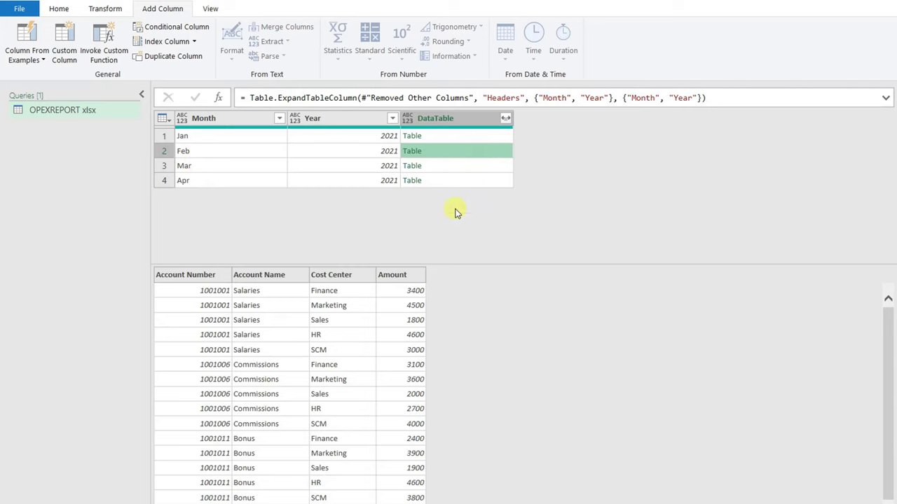
click(505, 118)
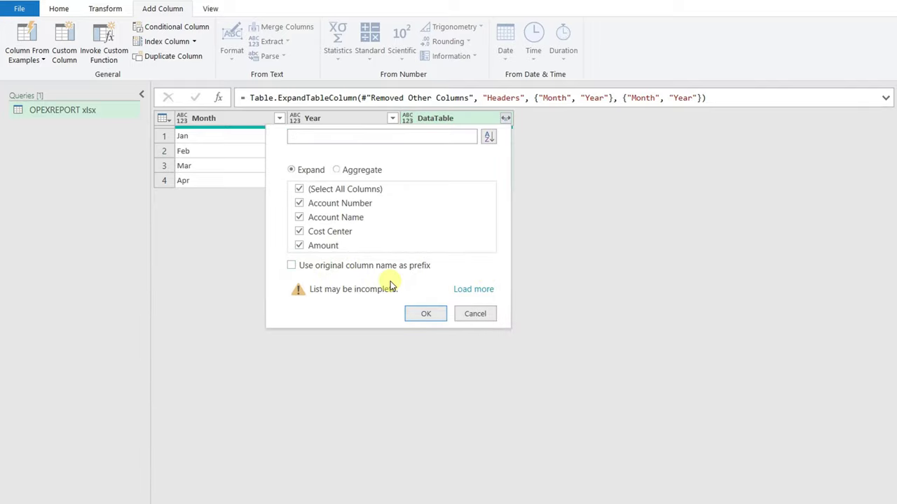
click(425, 314)
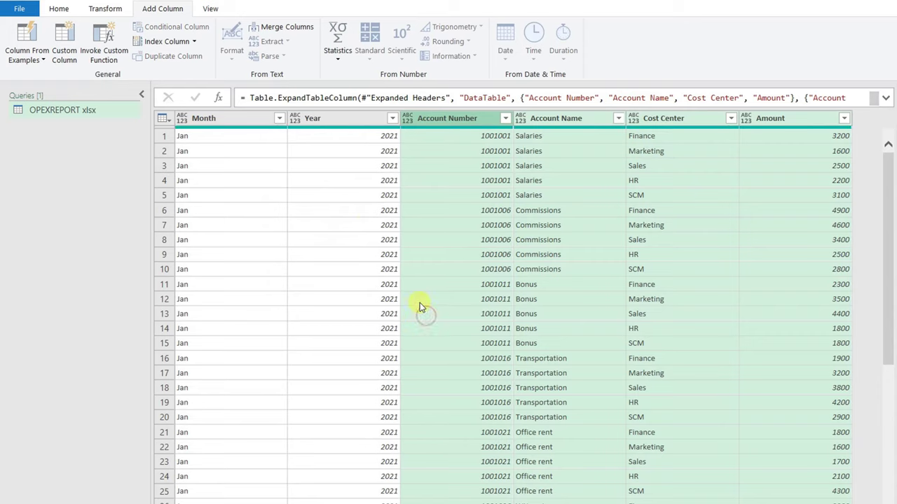
scroll(884, 233, down, 7)
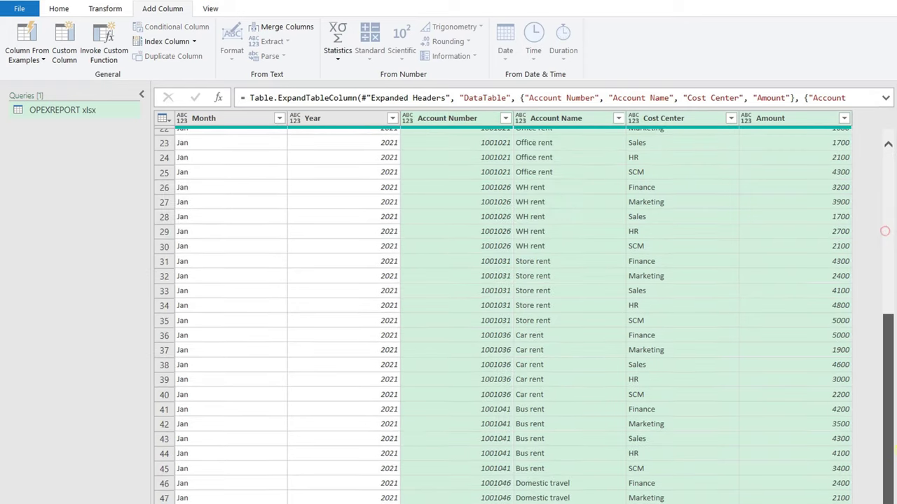
scroll(884, 234, up, 6)
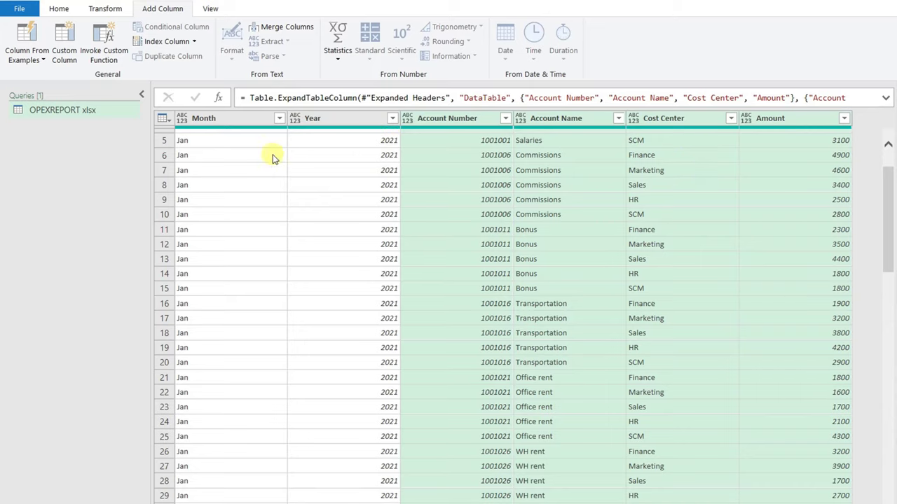
click(230, 120)
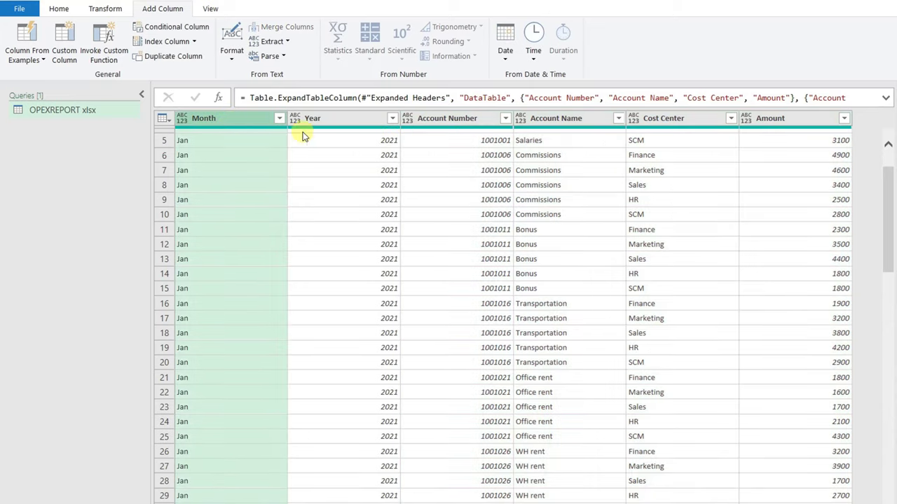
shift+click(769, 121)
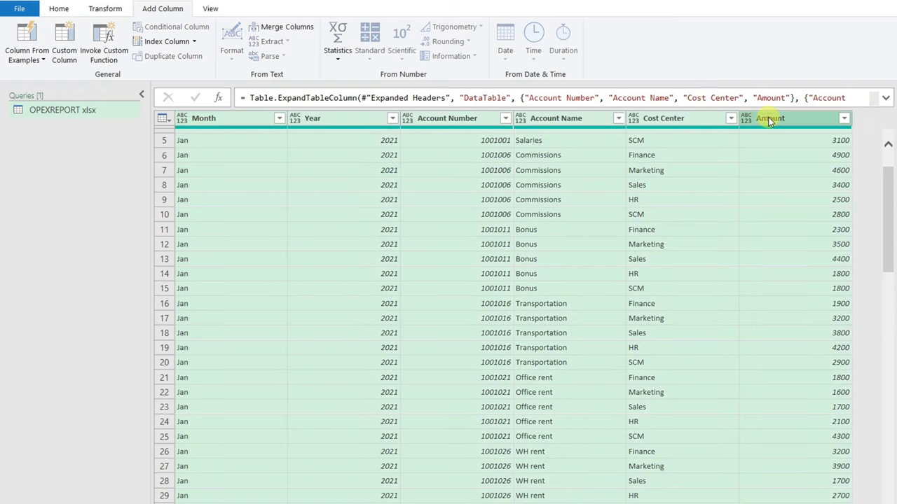
Detect data types for all selected columns and move Year ahead of Month
click(119, 8)
click(184, 41)
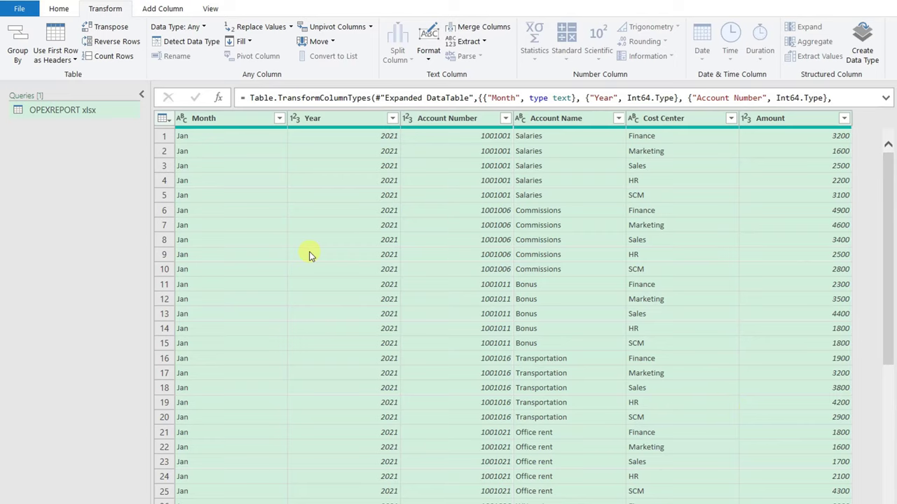
drag(214, 121, 409, 138)
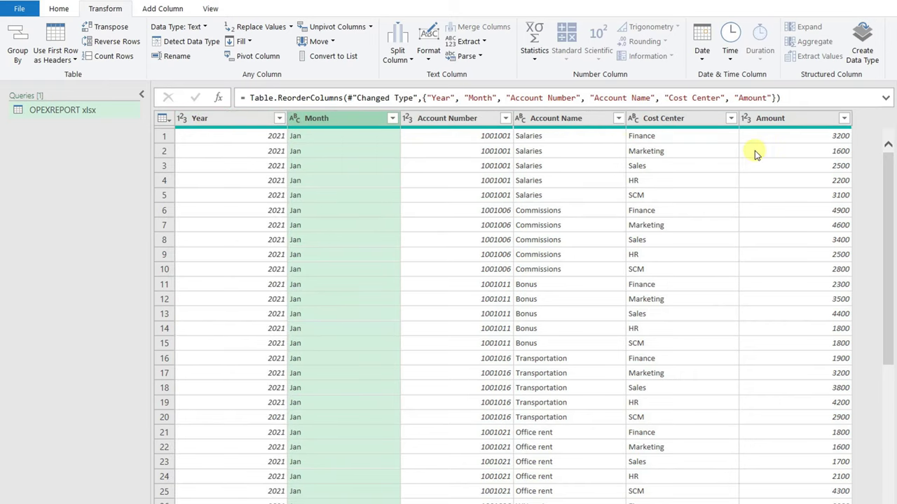
click(59, 8)
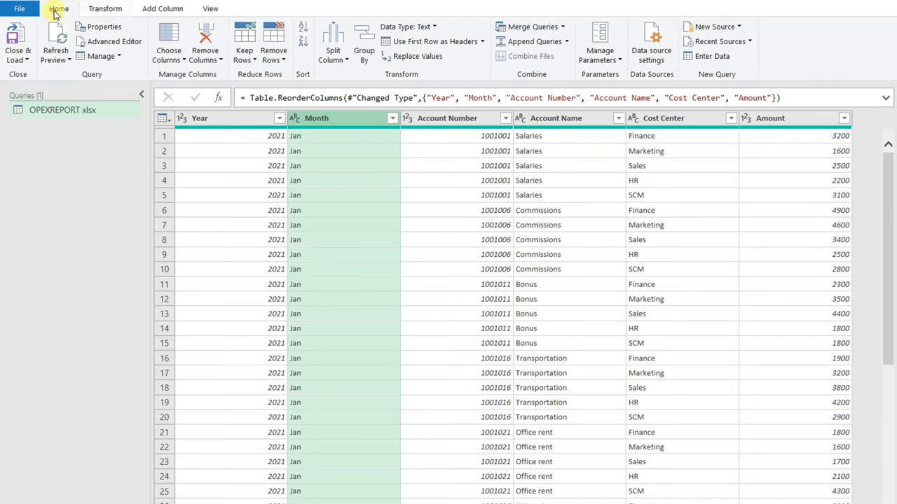
click(28, 62)
Load the query results as a table in the existing worksheet at Sheet1 cell B2
click(49, 90)
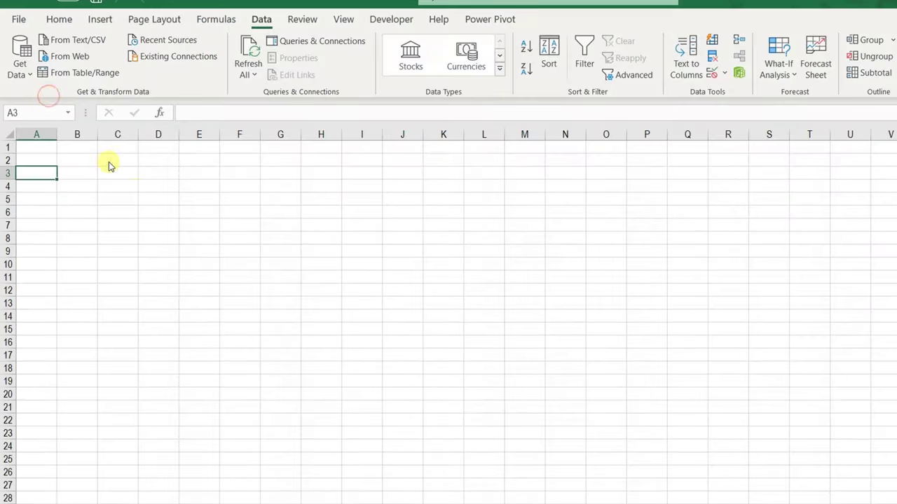
click(442, 236)
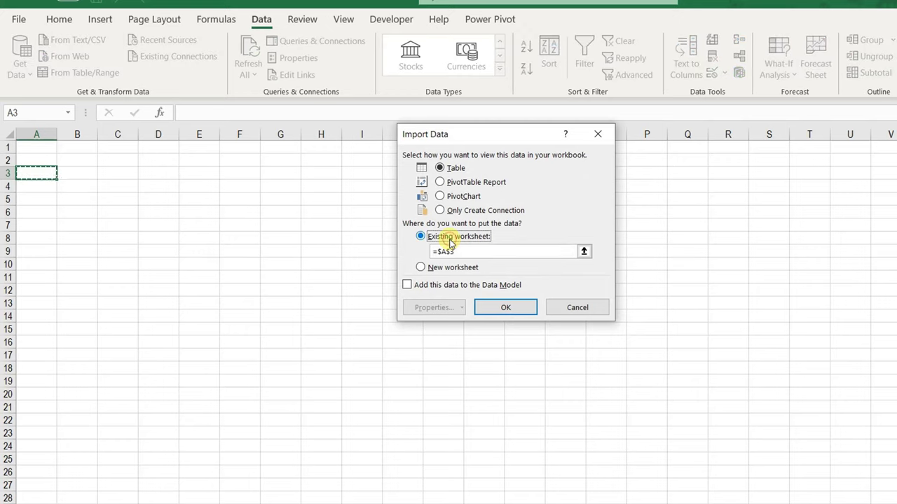
click(74, 160)
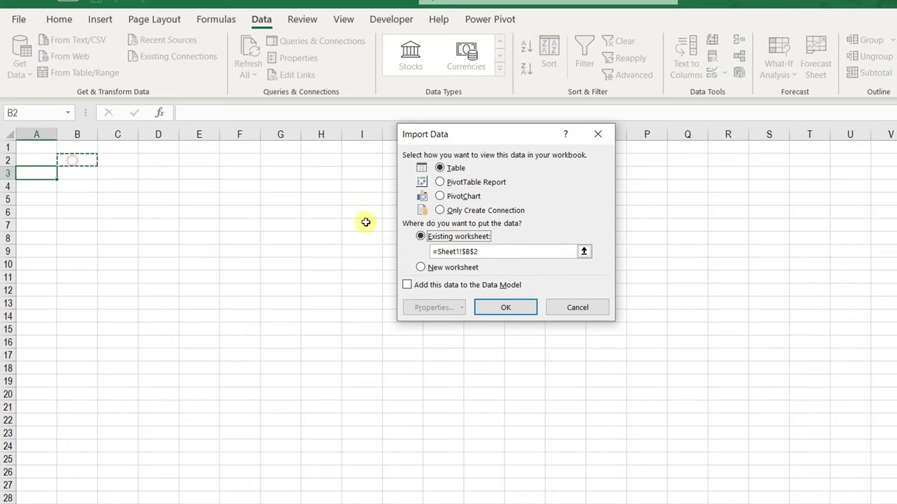
click(499, 308)
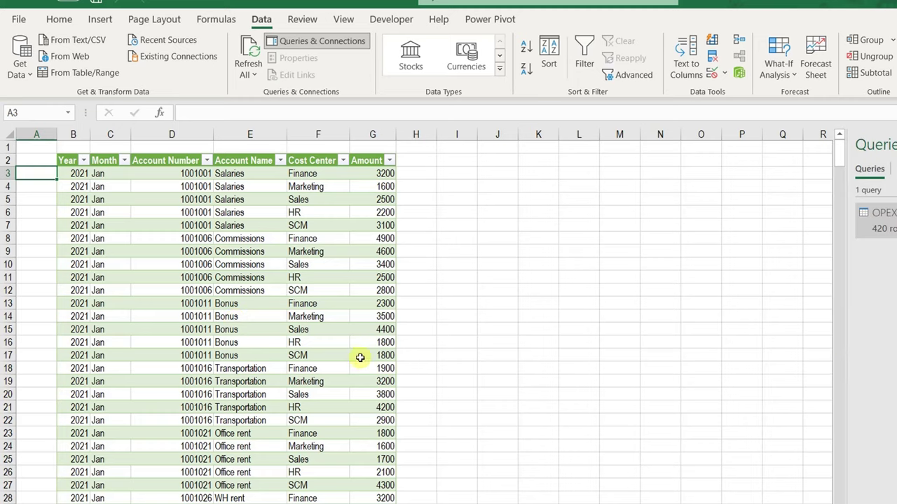
click(263, 285)
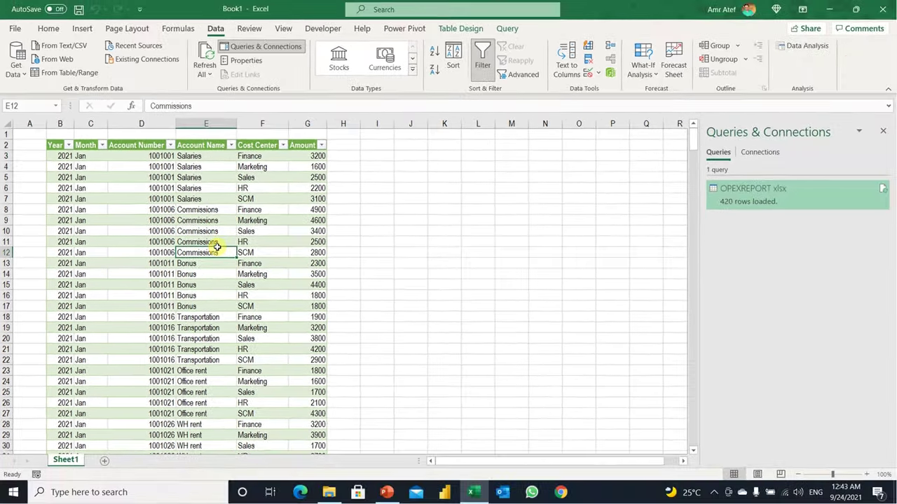
right_click(473, 492)
In OPEXREPORT, copy the Apr2021 sheet and name the copy May2021
click(453, 240)
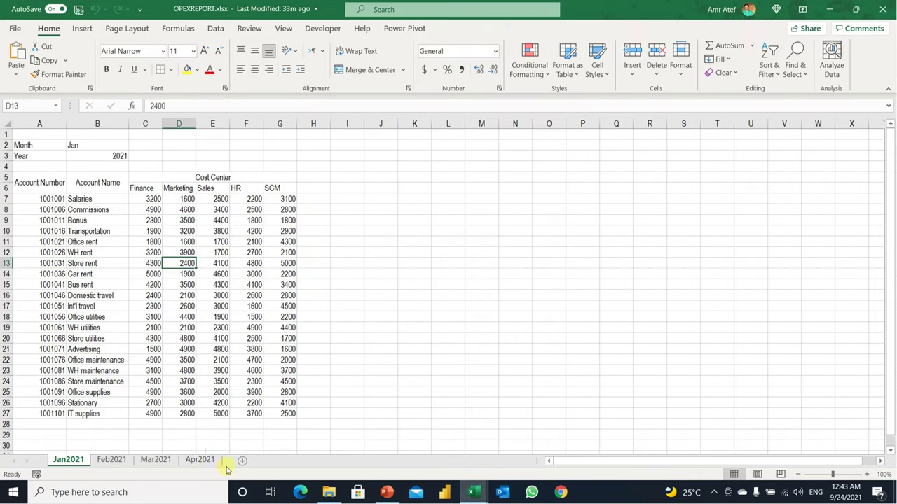
click(202, 460)
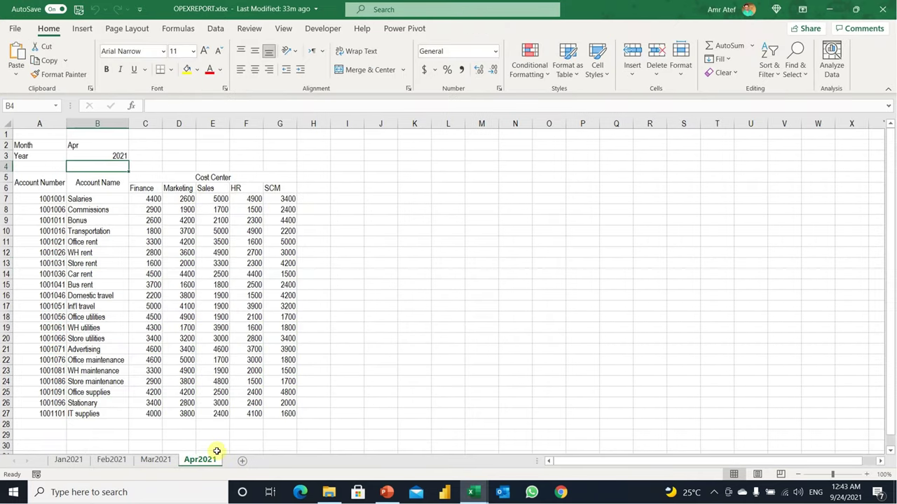
mouse_move(208, 463)
mouse_down()
mouse_move(232, 460)
mouse_move(141, 463)
mouse_up()
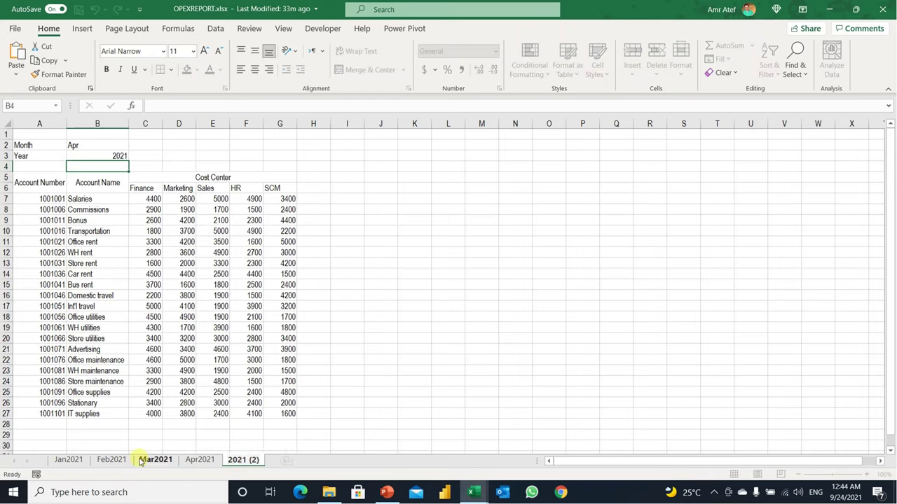
text(May)
key(End)
key(BackSpace)
key(BackSpace)
key(BackSpace)
key(Return)
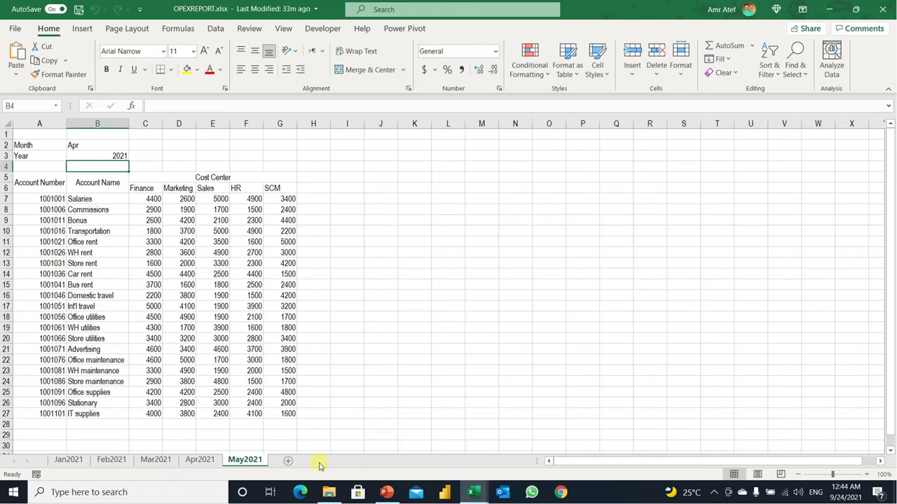
Change the month in B2 to May, then save and close OPEXREPORT
click(89, 147)
text(M)
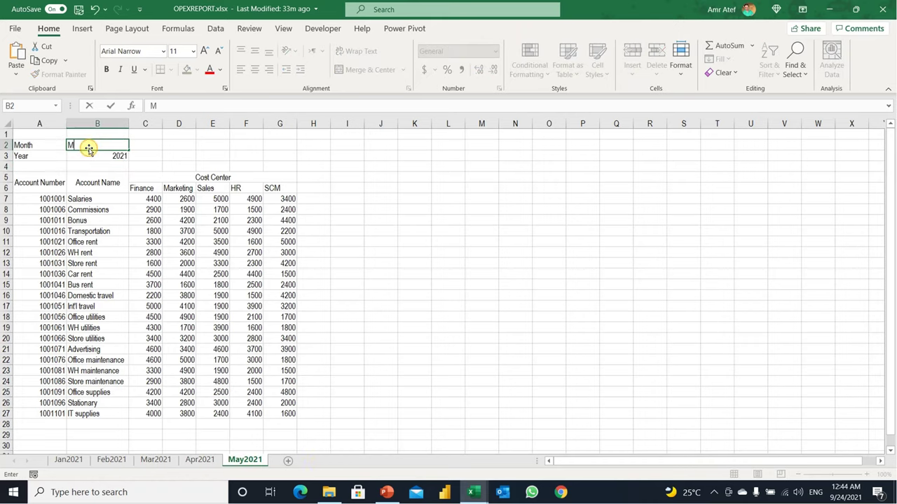
text(ay)
key(Return)
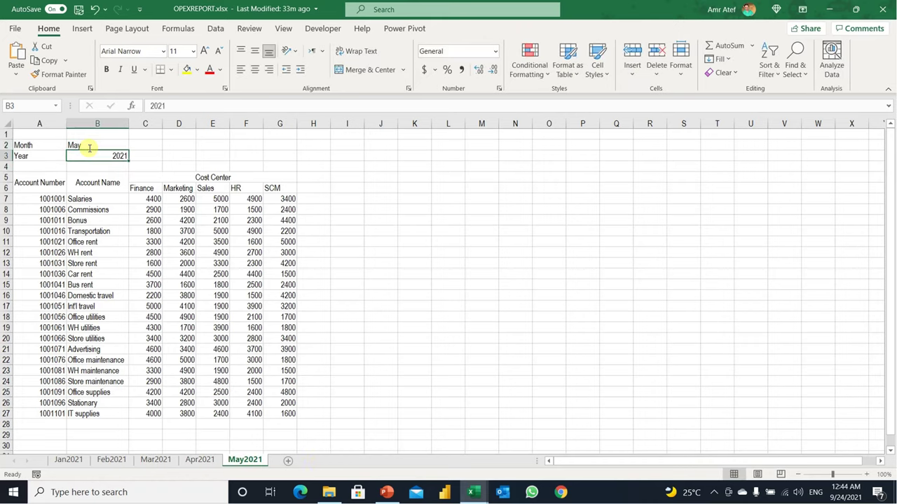
click(110, 240)
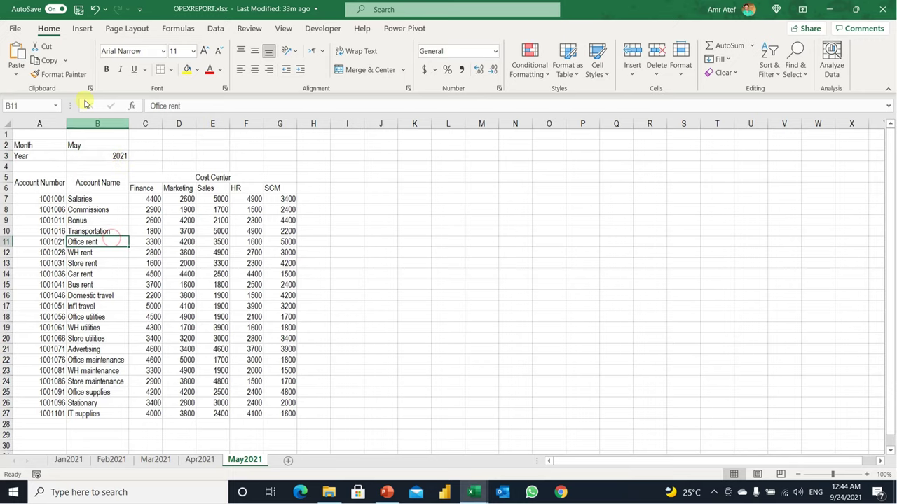
click(78, 9)
Save and close the OPEXREPORT workbook, then refresh the query table in Book1
click(883, 9)
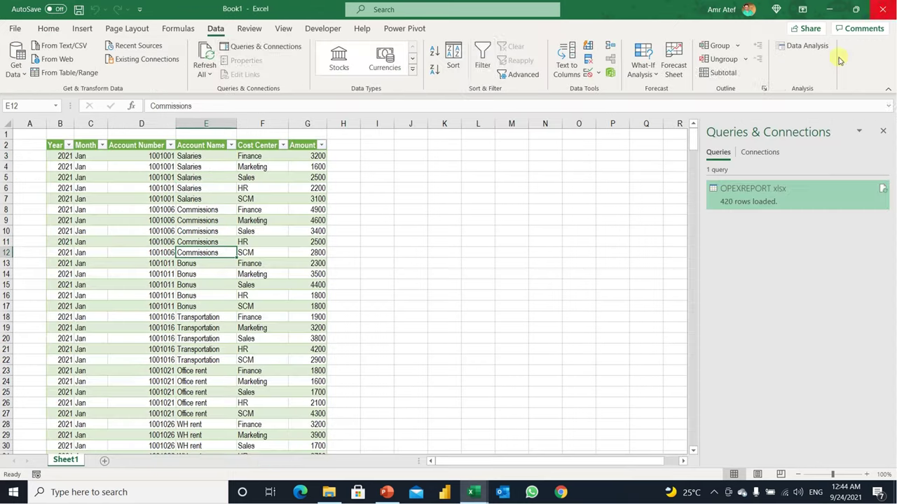
click(168, 220)
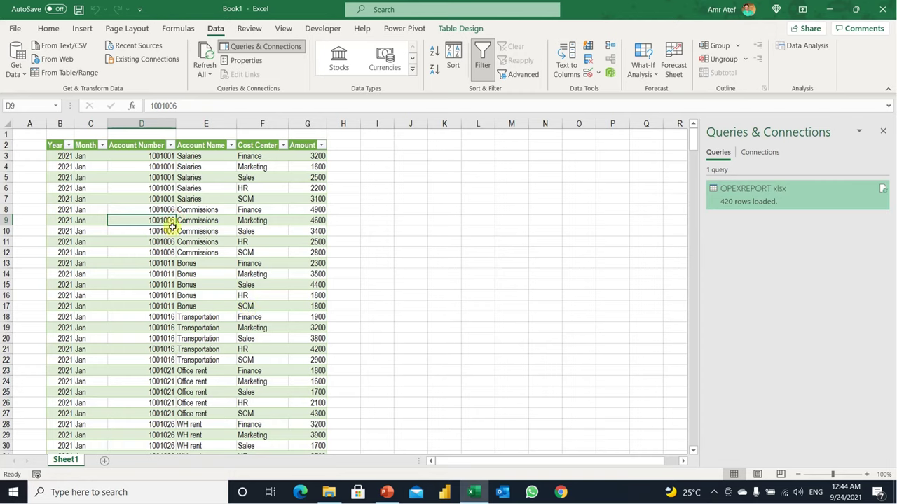
right_click(172, 227)
click(228, 230)
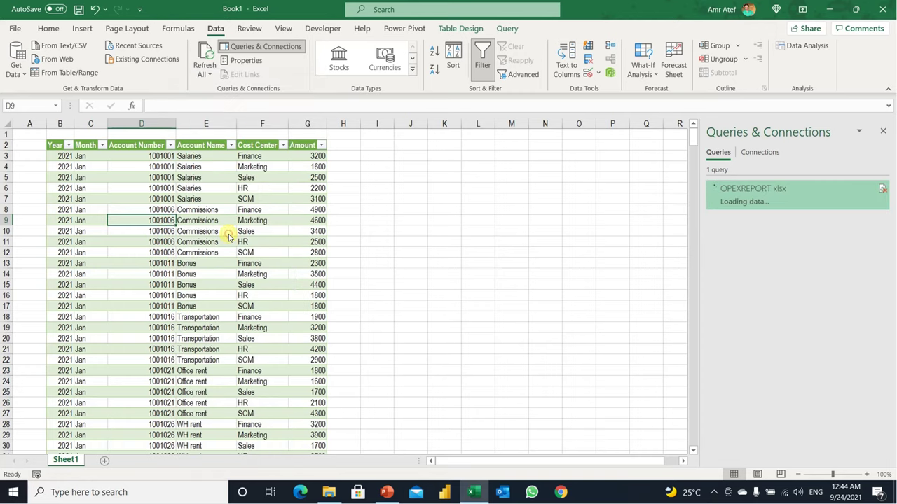
Verify via the Month filter and last rows that May 2021 entries appear, 525 rows total
click(102, 145)
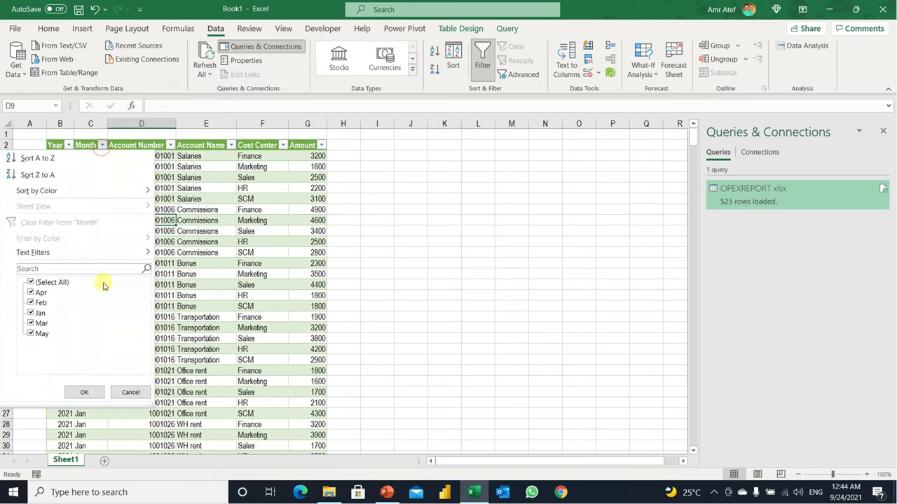
click(253, 297)
scroll(253, 285, down, 5)
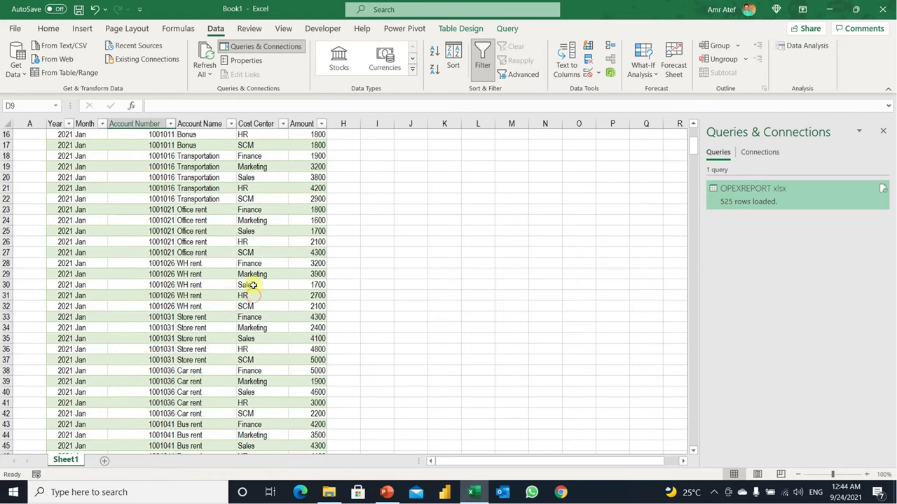
click(253, 285)
key(ctrl+Down)
key(Up)
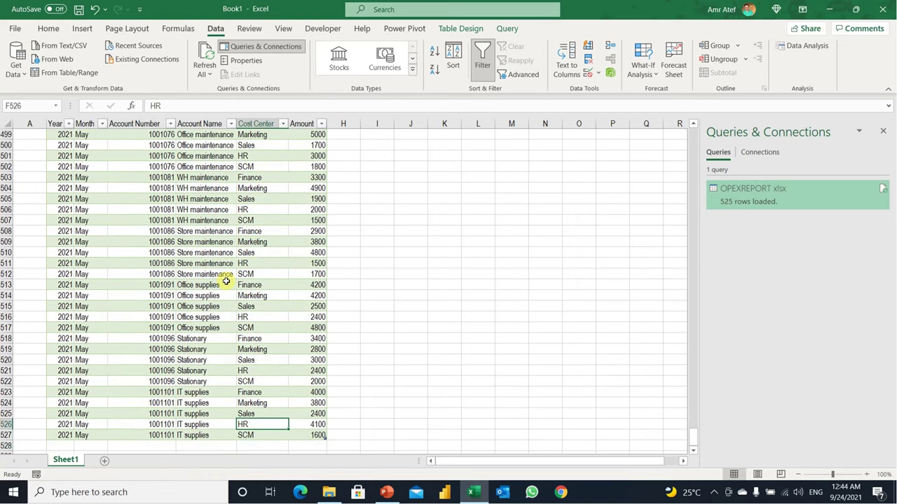
key(ctrl+Up)
key(ctrl+Up)
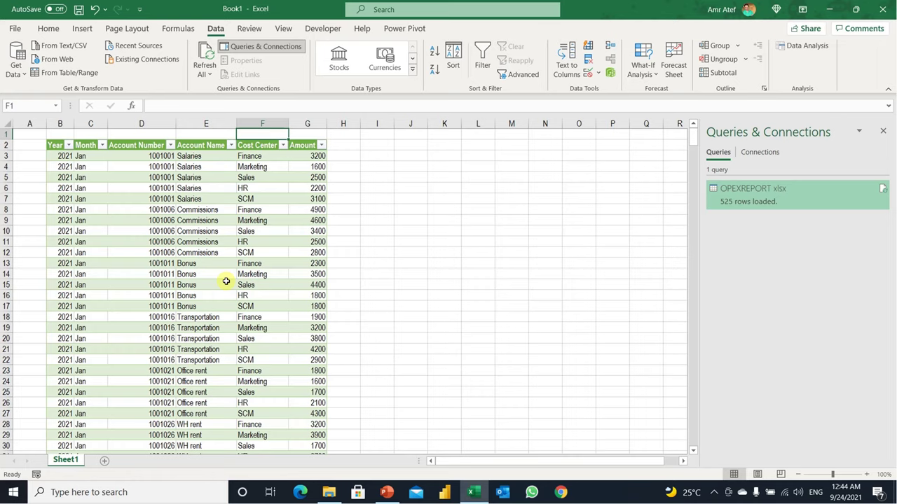
click(210, 232)
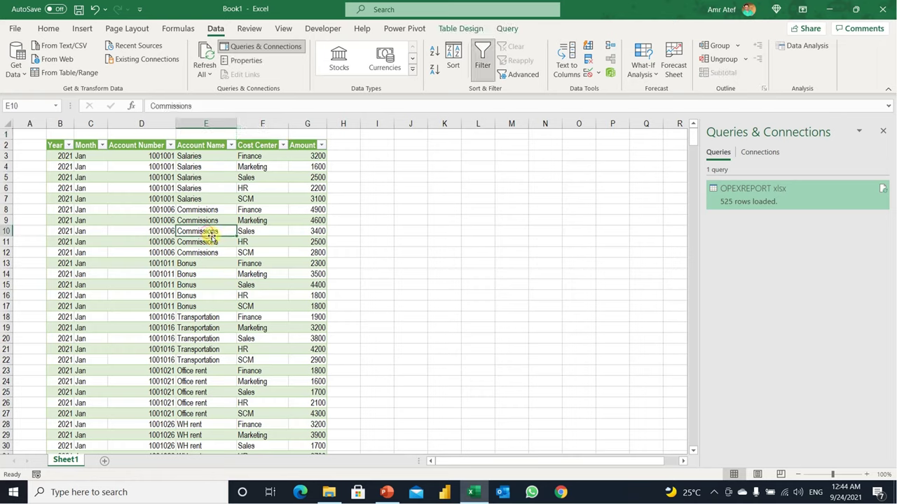